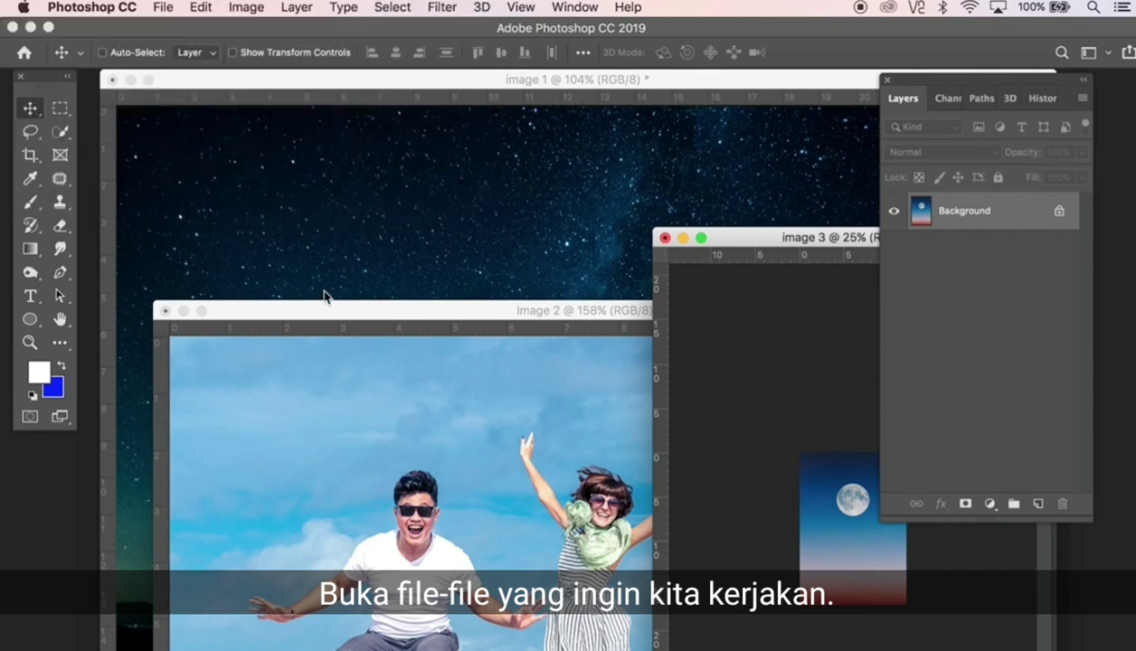
Drag the beach photo and the moon photo into the starry sky image as new layers.
{"action": "left_click", "coordinate": [383, 397]}
{"action": "left_click_drag", "start_coordinate": [457, 380], "coordinate": [427, 236]}
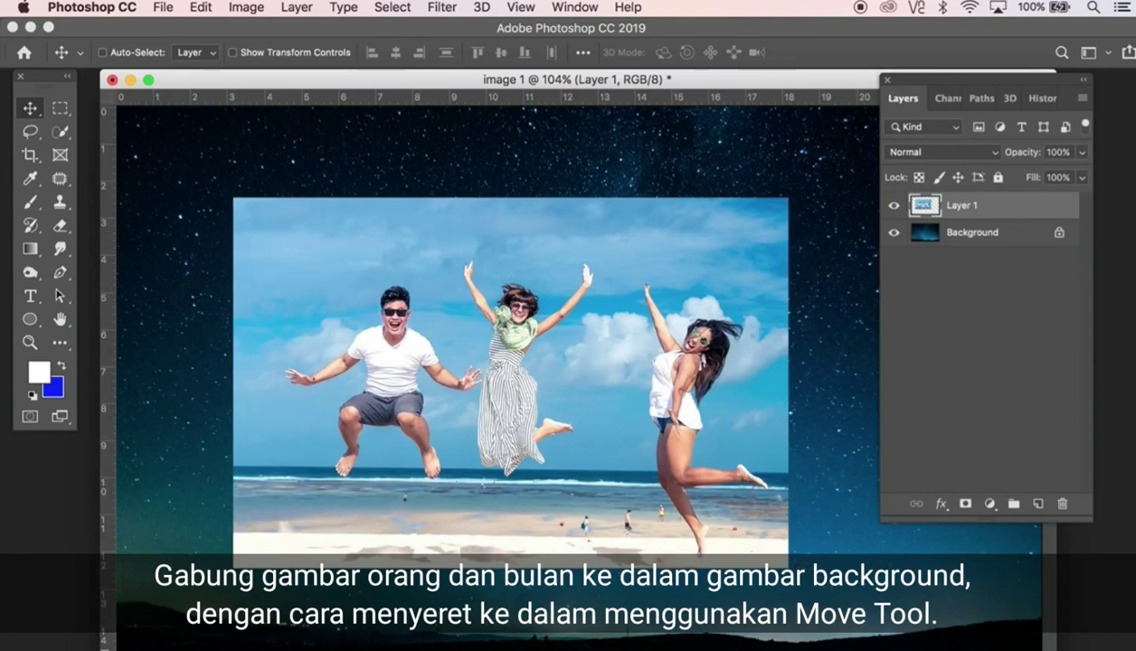
{"action": "left_click", "coordinate": [1048, 597]}
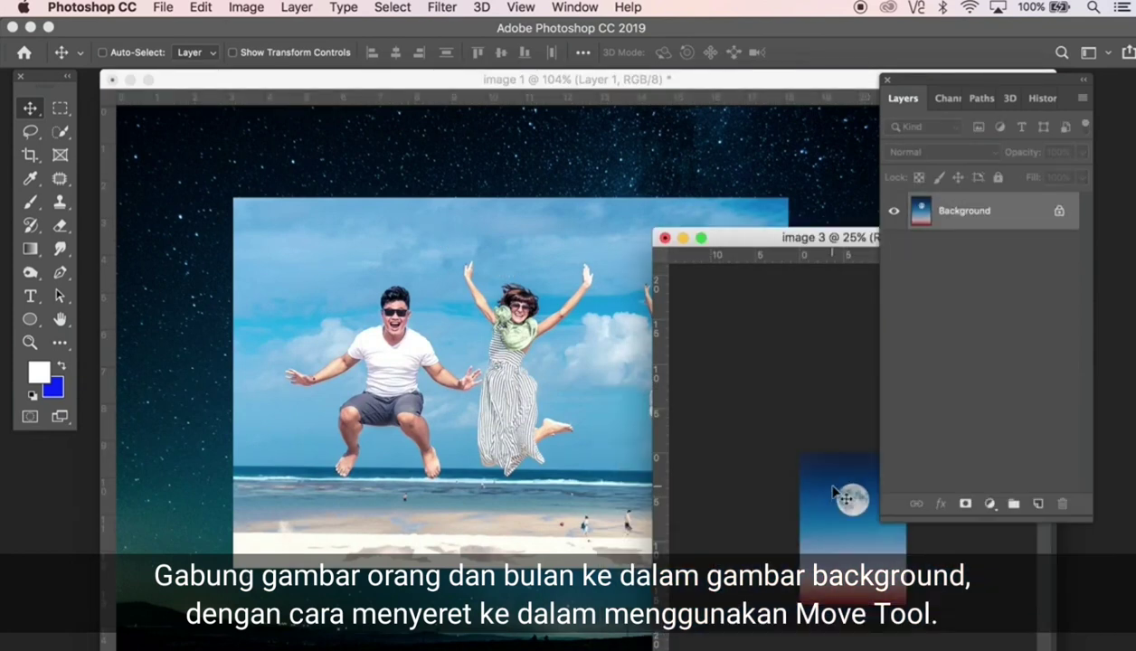
{"action": "left_click_drag", "start_coordinate": [837, 493], "coordinate": [563, 353]}
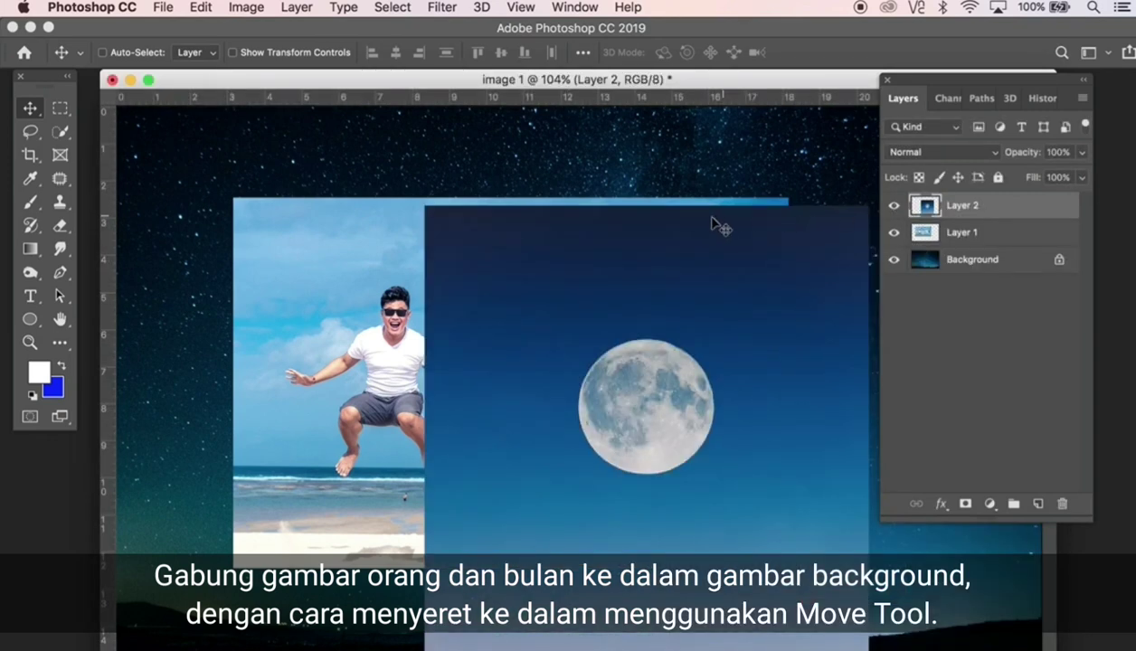
Switch to full-screen view, hide the moon Layer 2, and make Layer 1 active.
{"action": "key", "text": "f"}
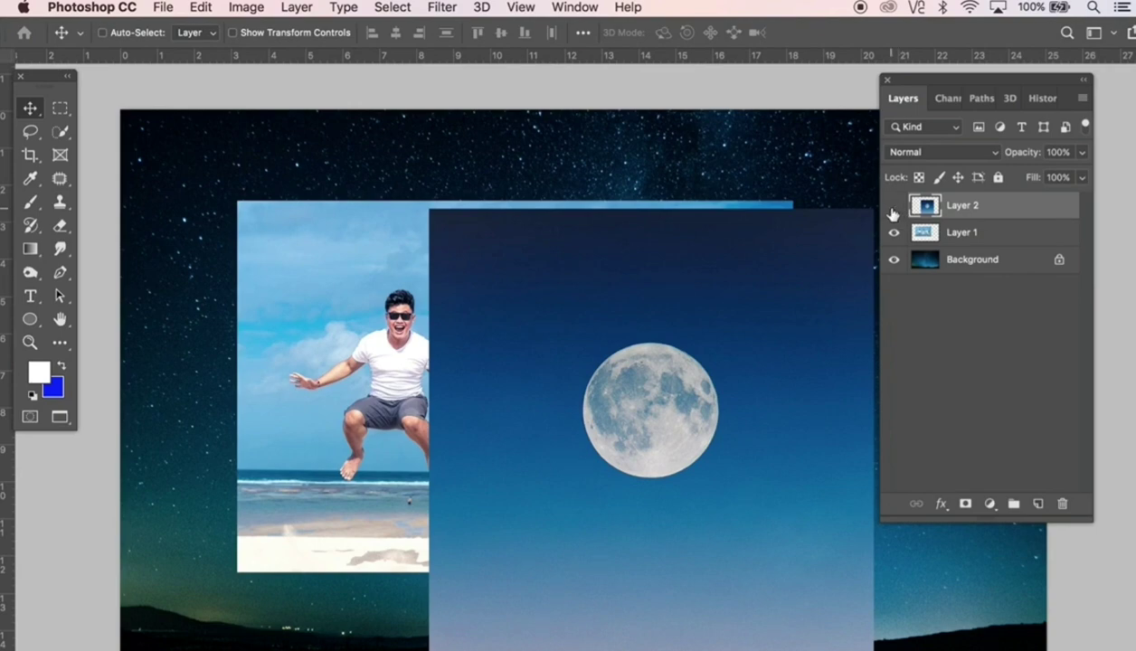
{"action": "left_click", "coordinate": [893, 212]}
{"action": "left_click", "coordinate": [967, 238]}
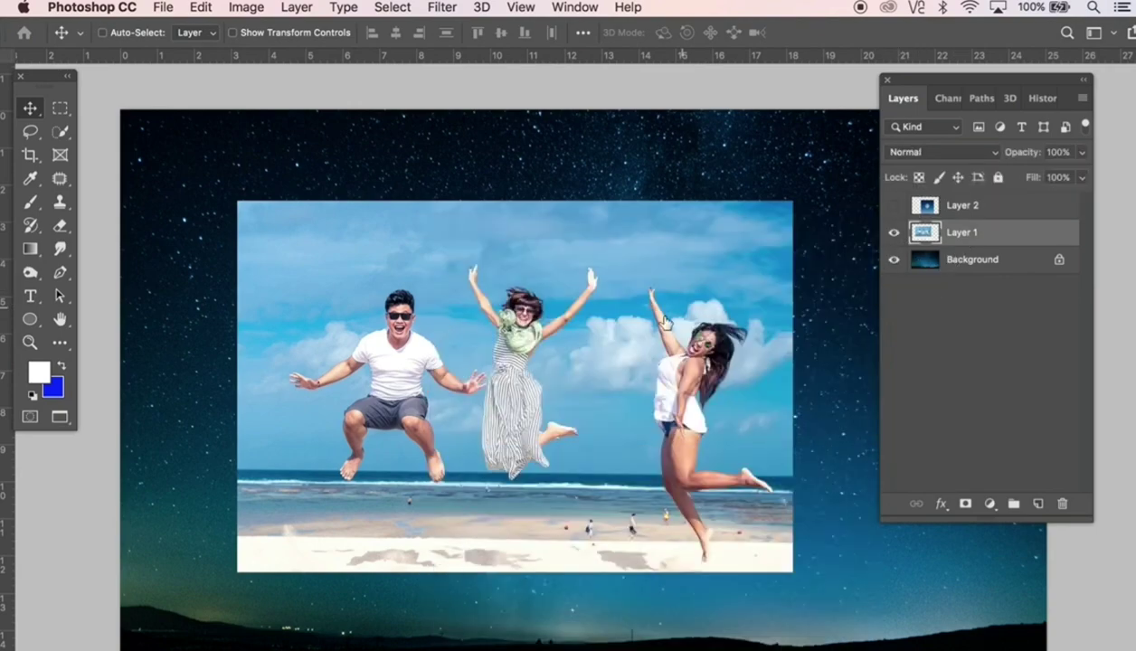
Zoom in on the man and select the Pen Tool from the pen flyout.
{"action": "scroll", "coordinate": [390, 398], "scroll_direction": "up", "scroll_amount": 3}
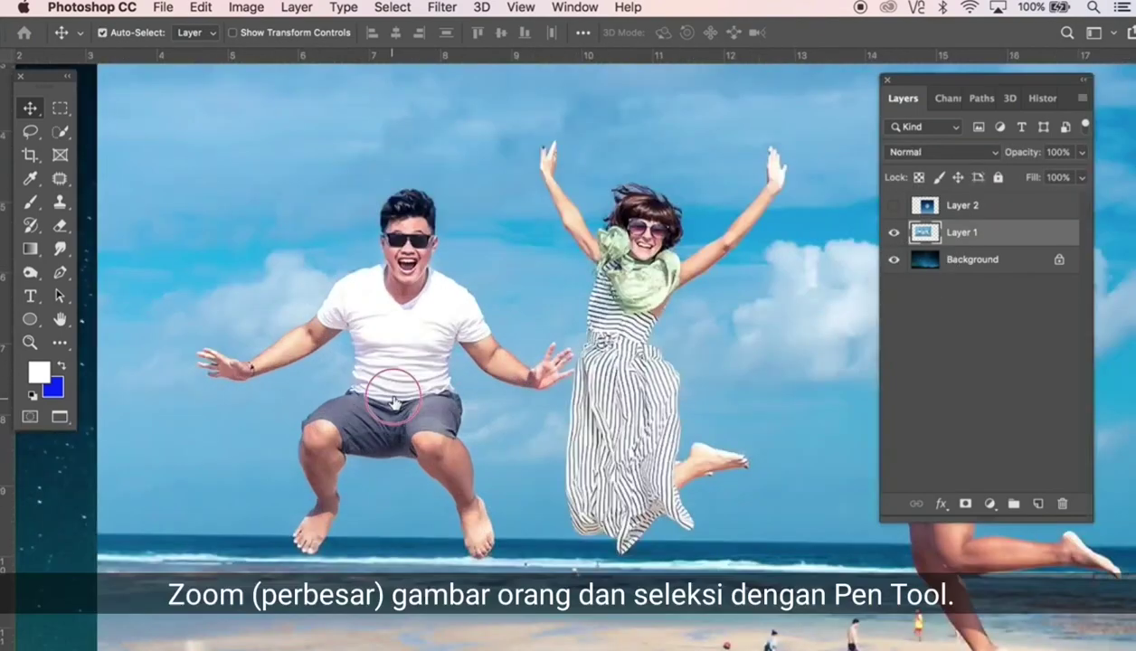
{"action": "scroll", "coordinate": [394, 380], "scroll_direction": "up", "scroll_amount": 3}
{"action": "scroll", "coordinate": [362, 452], "scroll_direction": "up", "scroll_amount": 2}
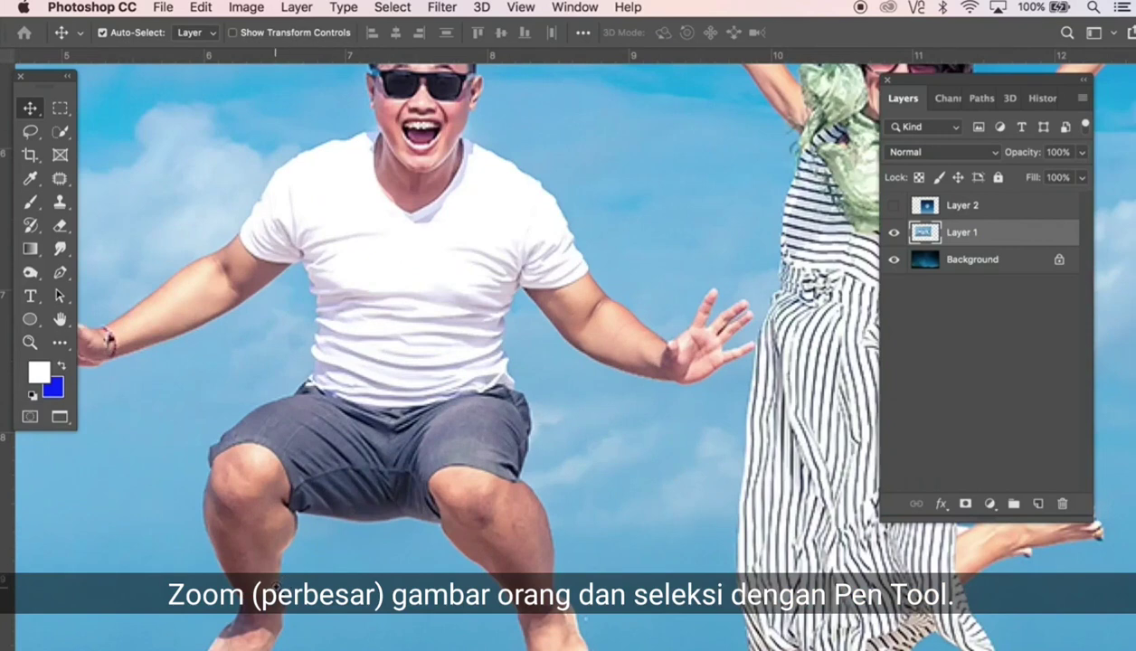
{"action": "scroll", "coordinate": [354, 474], "scroll_direction": "up", "scroll_amount": 2}
{"action": "scroll", "coordinate": [355, 474], "scroll_direction": "up", "scroll_amount": 2}
{"action": "scroll", "coordinate": [324, 498], "scroll_direction": "up", "scroll_amount": 1}
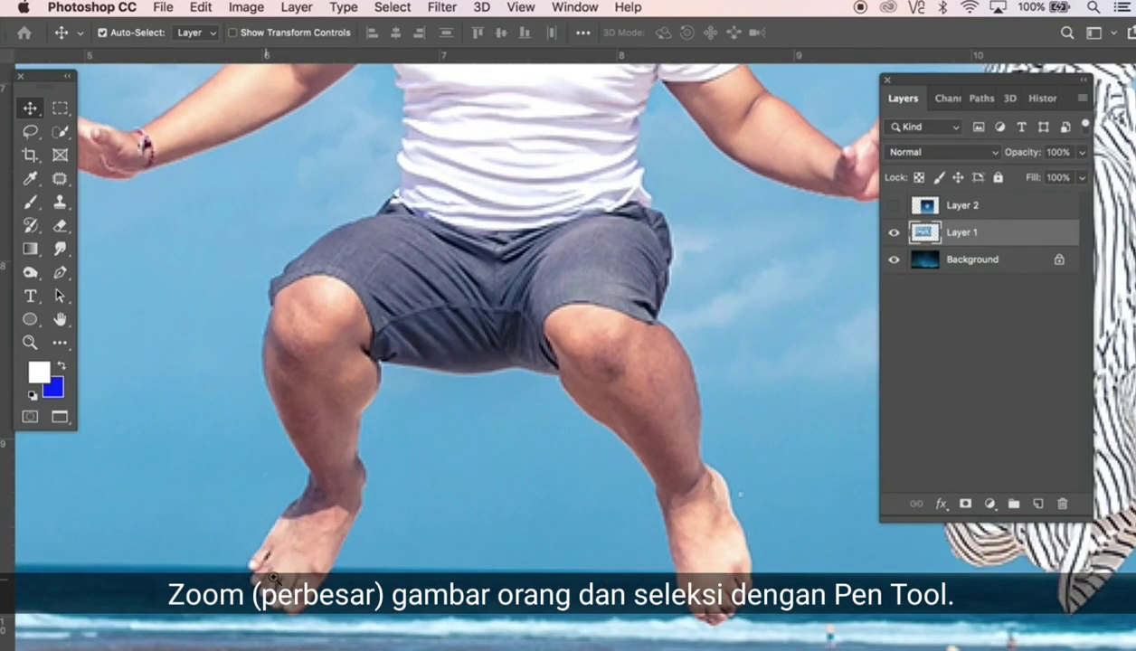
{"action": "scroll", "coordinate": [272, 577], "scroll_direction": "up", "scroll_amount": 1}
{"action": "scroll", "coordinate": [271, 578], "scroll_direction": "up", "scroll_amount": 1}
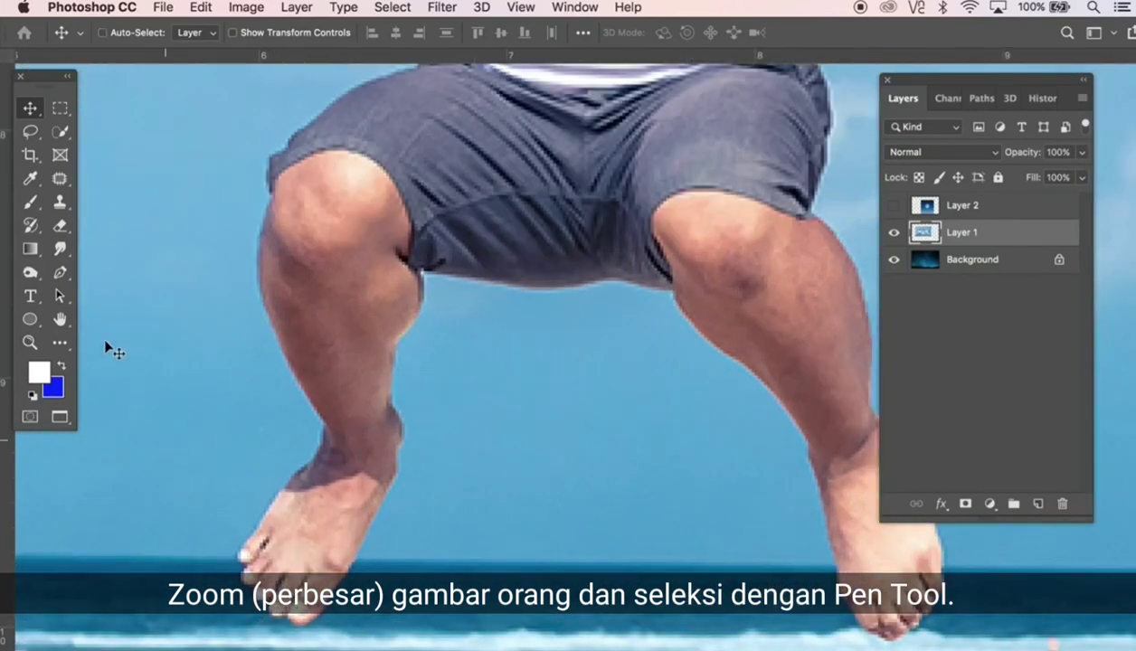
{"action": "left_click", "coordinate": [59, 277]}
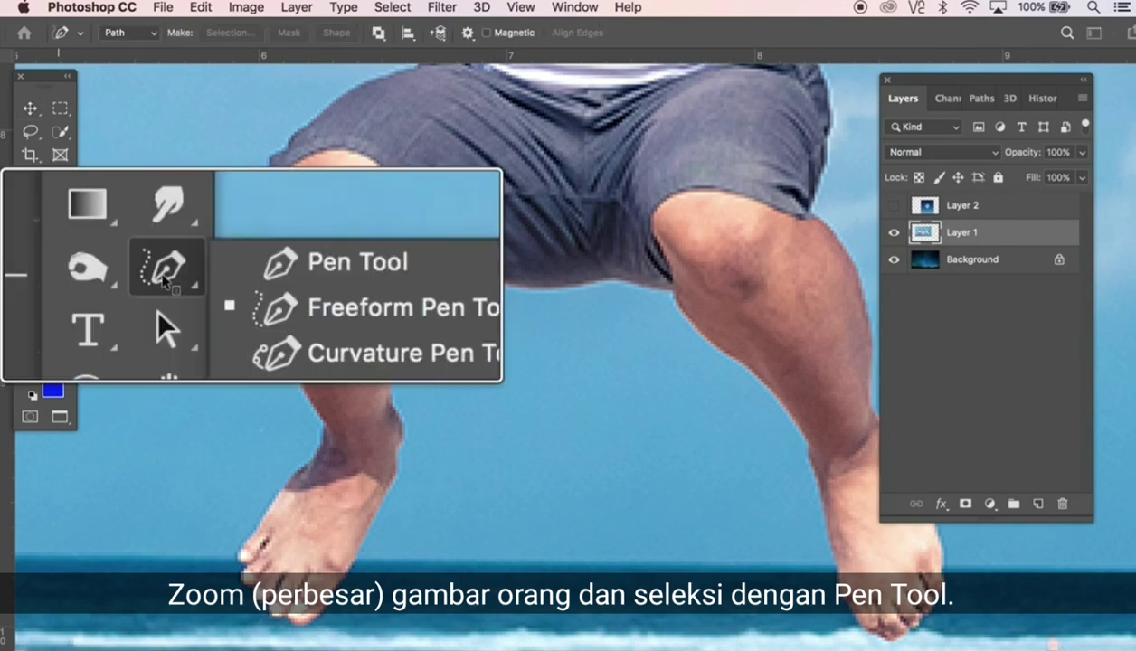
{"action": "left_click", "coordinate": [117, 271]}
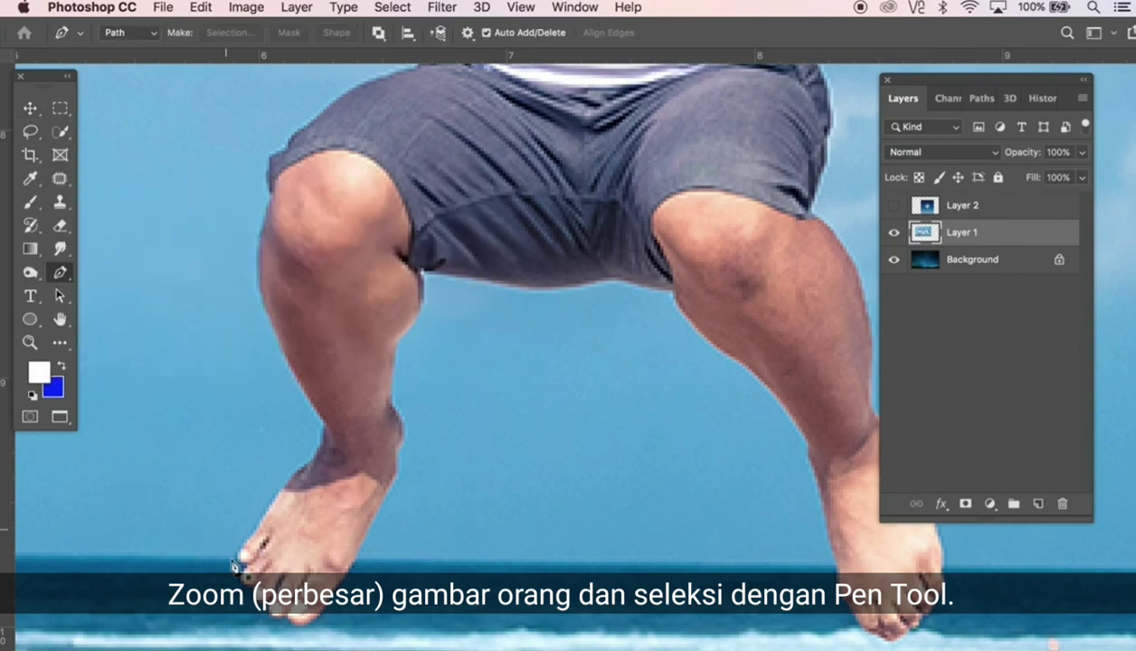
Start a pen path at the left foot's toes and curve it up the ankle.
{"action": "scroll", "coordinate": [248, 576], "scroll_direction": "up", "scroll_amount": 1}
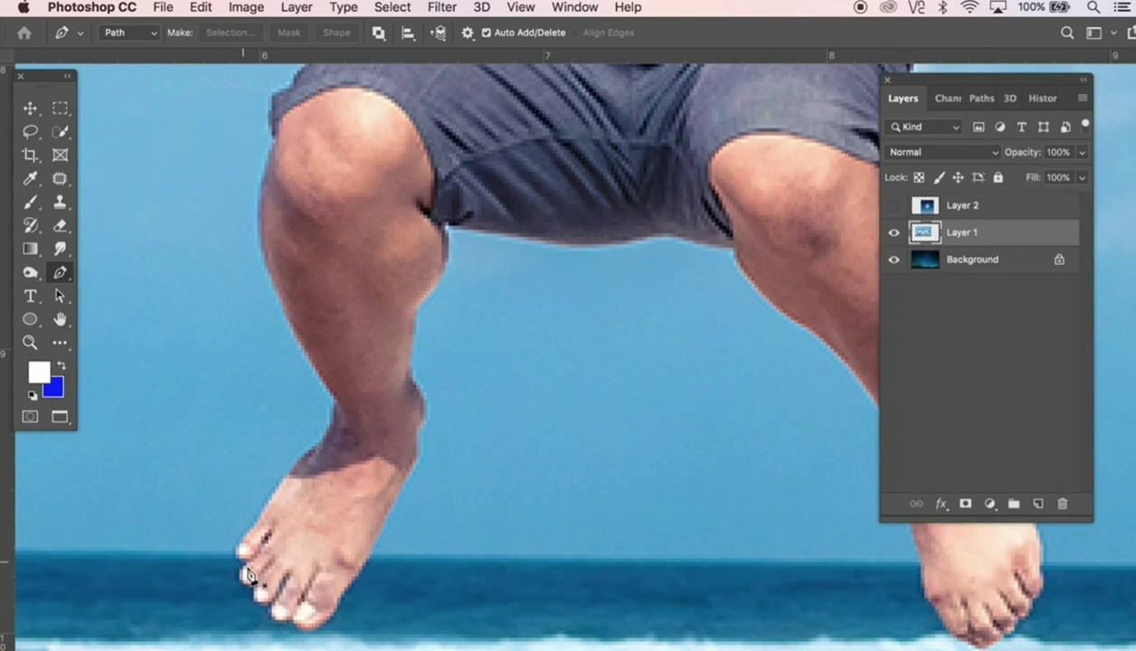
{"action": "left_click", "coordinate": [298, 634]}
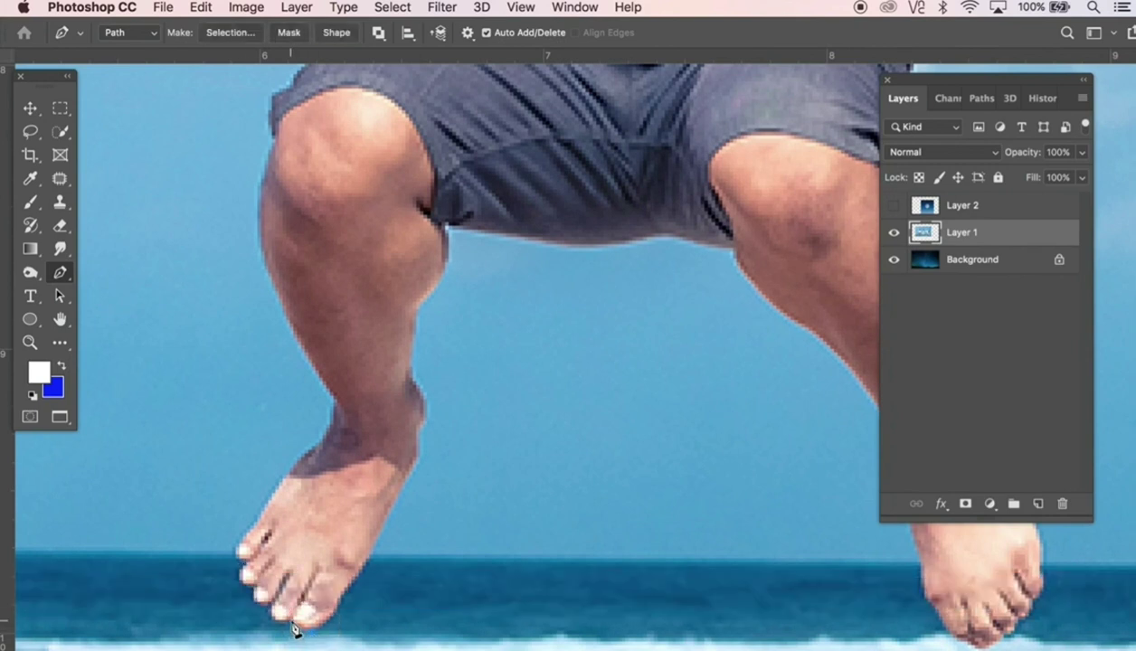
{"action": "mouse_move", "coordinate": [299, 625]}
{"action": "left_mouse_down"}
{"action": "mouse_move", "coordinate": [267, 612]}
{"action": "mouse_move", "coordinate": [259, 583]}
{"action": "mouse_move", "coordinate": [250, 590]}
{"action": "mouse_move", "coordinate": [254, 553]}
{"action": "mouse_move", "coordinate": [238, 556]}
{"action": "mouse_move", "coordinate": [252, 533]}
{"action": "left_mouse_up"}
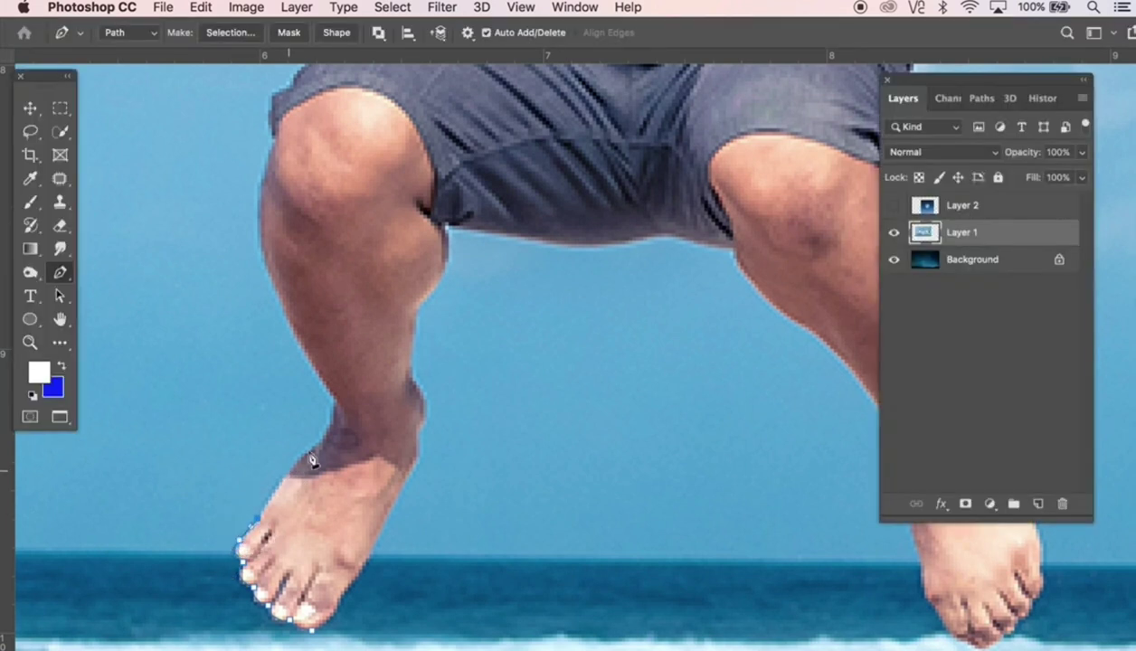
{"action": "left_click_drag", "start_coordinate": [316, 455], "coordinate": [326, 390]}
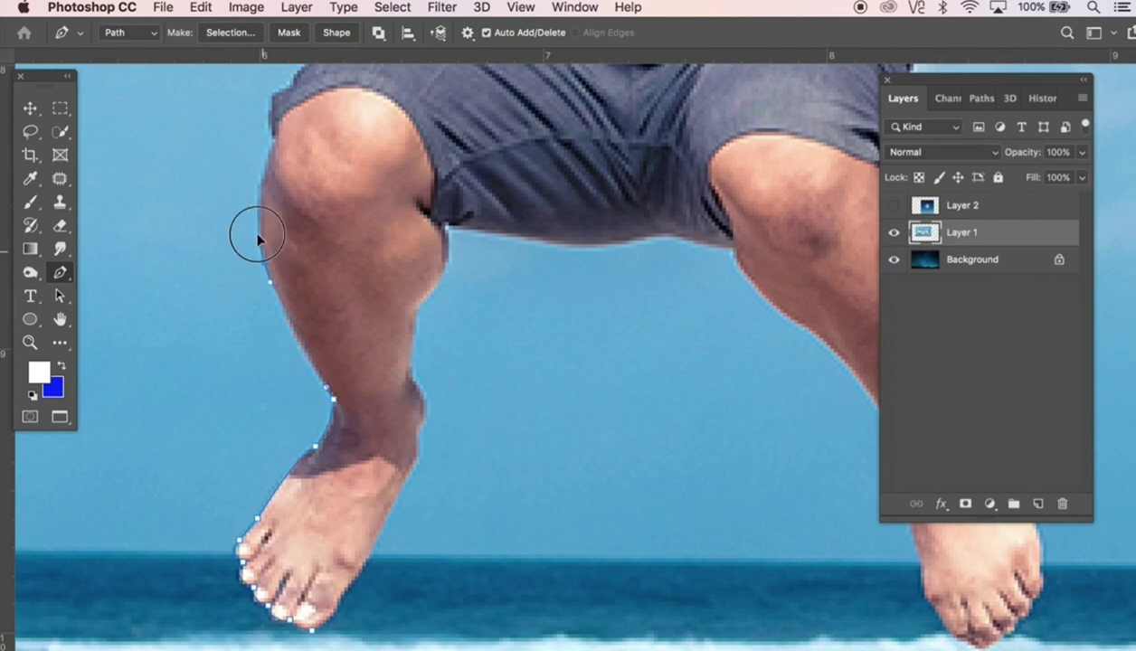
Continue the path up the leg, along the shorts edge and the shirt's left side.
{"action": "left_click_drag", "start_coordinate": [257, 237], "coordinate": [273, 131]}
{"action": "scroll", "coordinate": [273, 126], "scroll_direction": "up", "scroll_amount": 5}
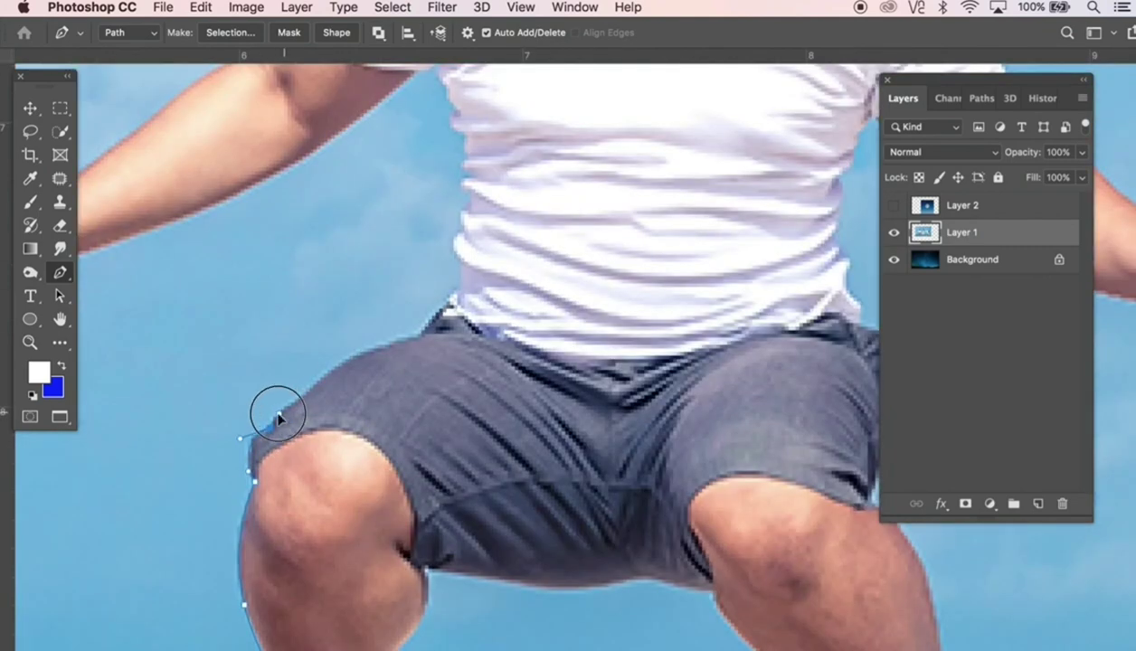
{"action": "left_click_drag", "start_coordinate": [302, 395], "coordinate": [313, 391]}
{"action": "left_click_drag", "start_coordinate": [414, 337], "coordinate": [479, 329]}
{"action": "left_click", "coordinate": [461, 287]}
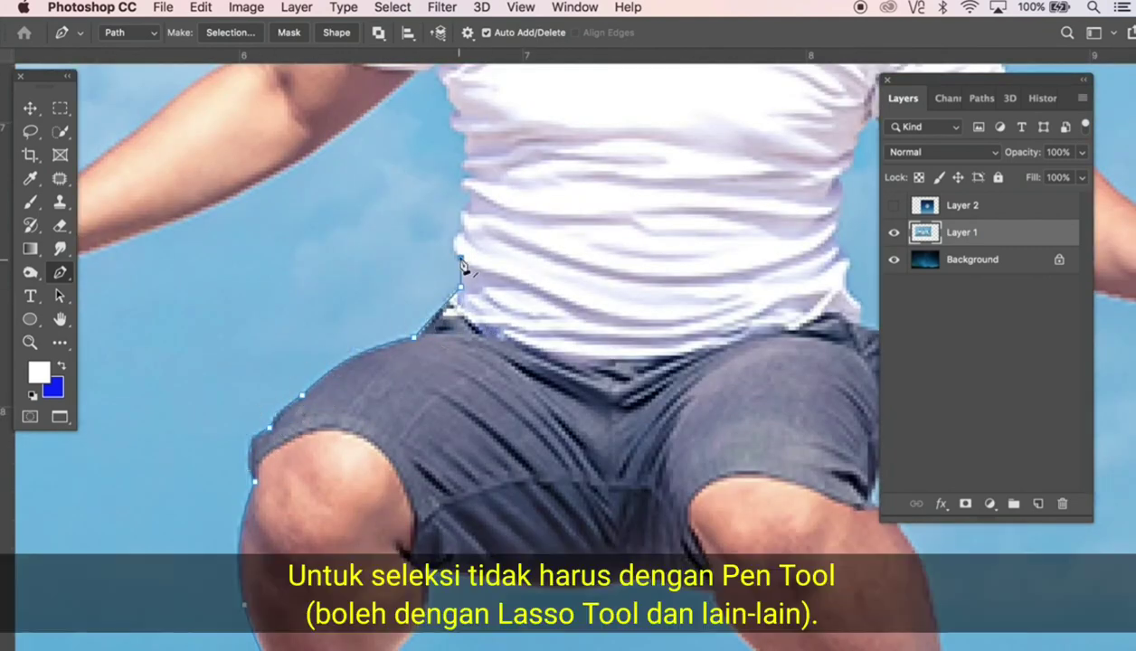
{"action": "left_click_drag", "start_coordinate": [461, 260], "coordinate": [461, 228]}
{"action": "left_click", "coordinate": [466, 203]}
{"action": "left_click", "coordinate": [471, 179]}
{"action": "left_click", "coordinate": [464, 163]}
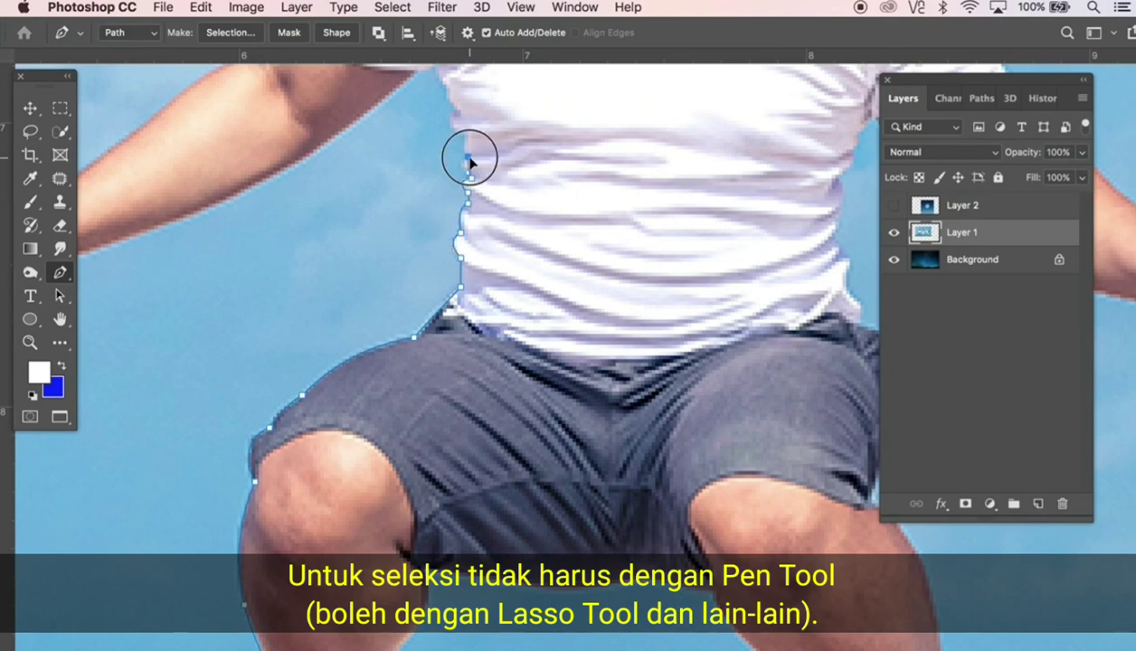
Add path points at the armpit and trace the arm's underside toward the hand.
{"action": "scroll", "coordinate": [479, 126], "scroll_direction": "up", "scroll_amount": 5}
{"action": "scroll", "coordinate": [479, 127], "scroll_direction": "left", "scroll_amount": 3}
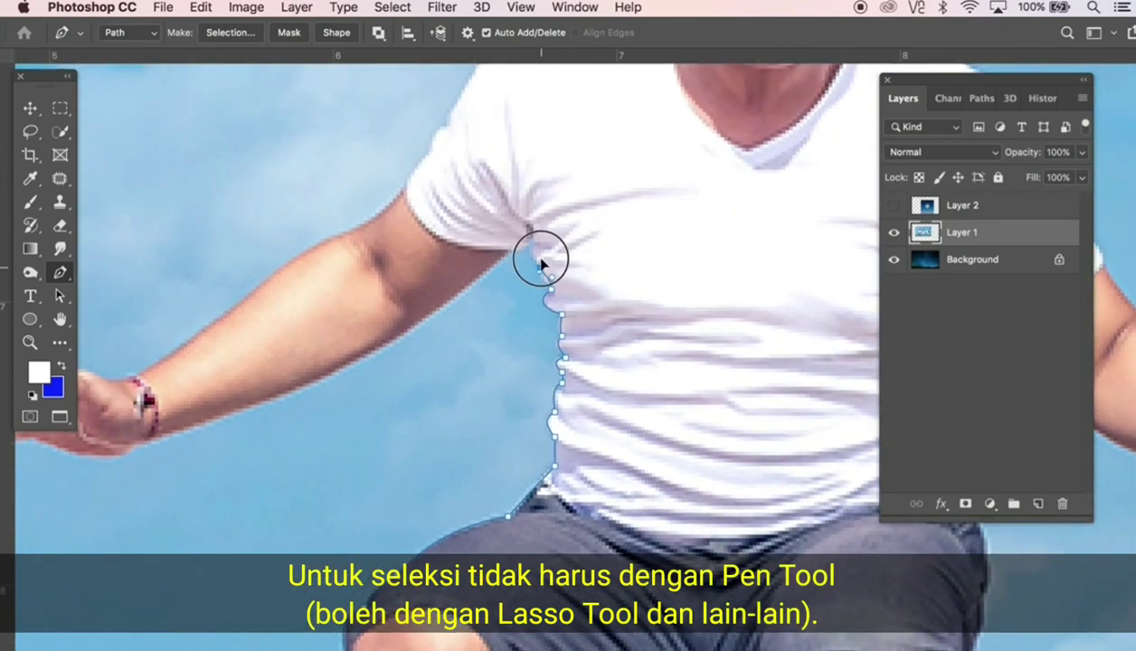
{"action": "left_click", "coordinate": [550, 289]}
{"action": "left_click", "coordinate": [536, 237]}
{"action": "left_click", "coordinate": [415, 329]}
{"action": "left_click", "coordinate": [271, 404]}
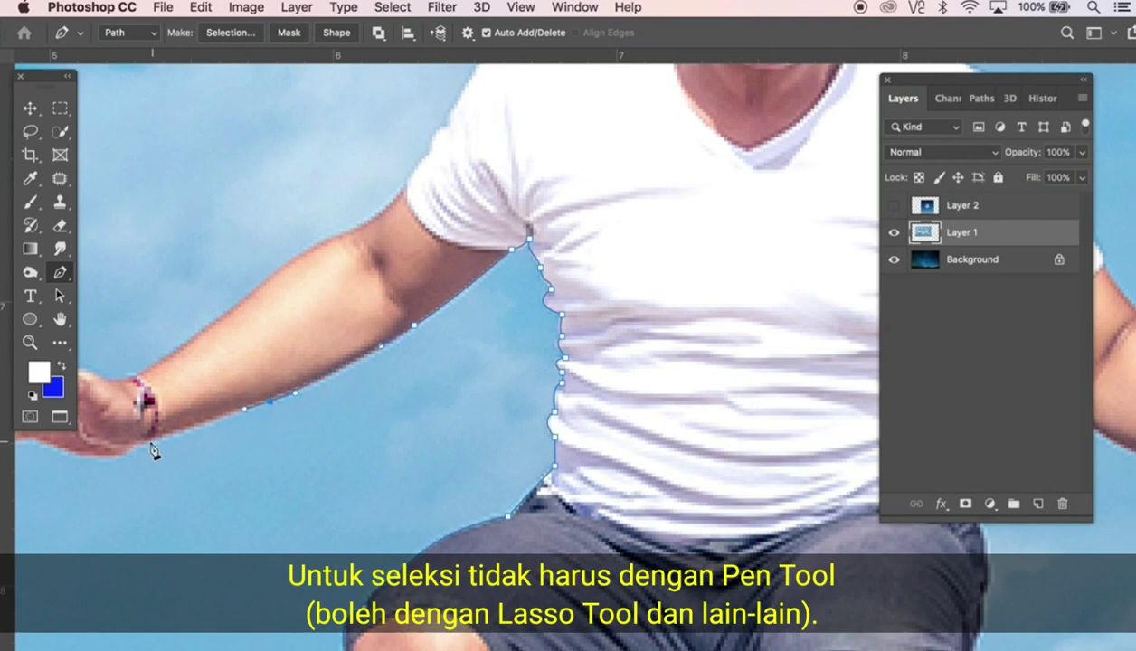
{"action": "left_click", "coordinate": [148, 444]}
{"action": "left_click", "coordinate": [115, 461]}
Trace the lower edge of the hand and outline the lowest finger.
{"action": "scroll", "coordinate": [418, 443], "scroll_direction": "left", "scroll_amount": 5}
{"action": "scroll", "coordinate": [418, 443], "scroll_direction": "up", "scroll_amount": 1}
{"action": "left_click", "coordinate": [323, 464]}
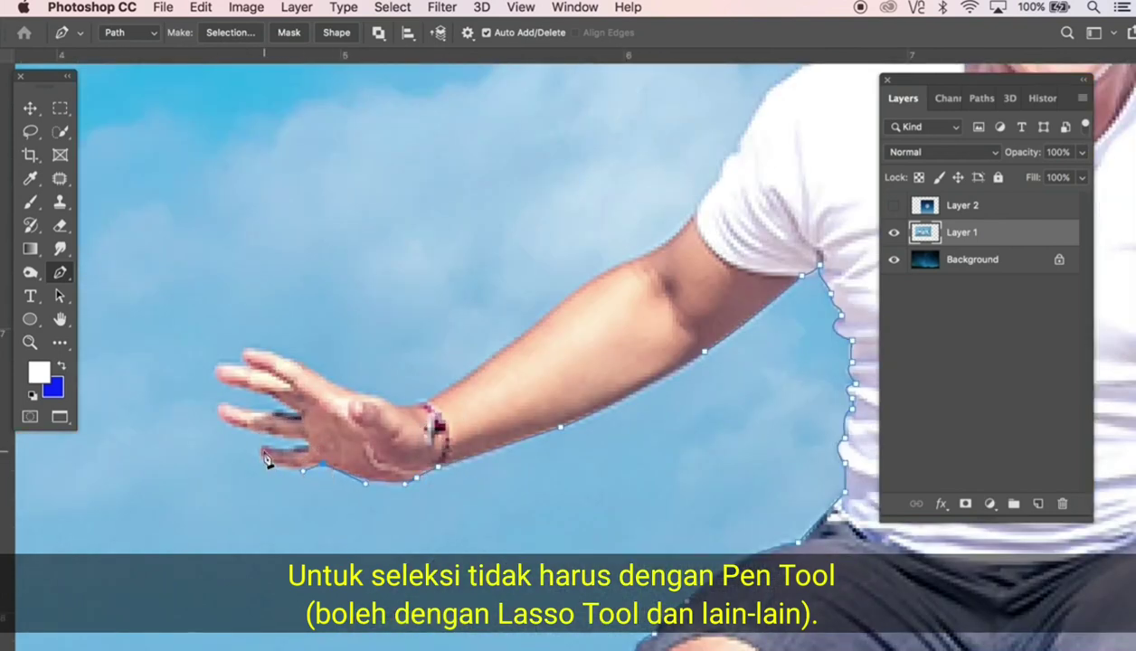
{"action": "left_click", "coordinate": [262, 448]}
{"action": "left_click", "coordinate": [286, 452]}
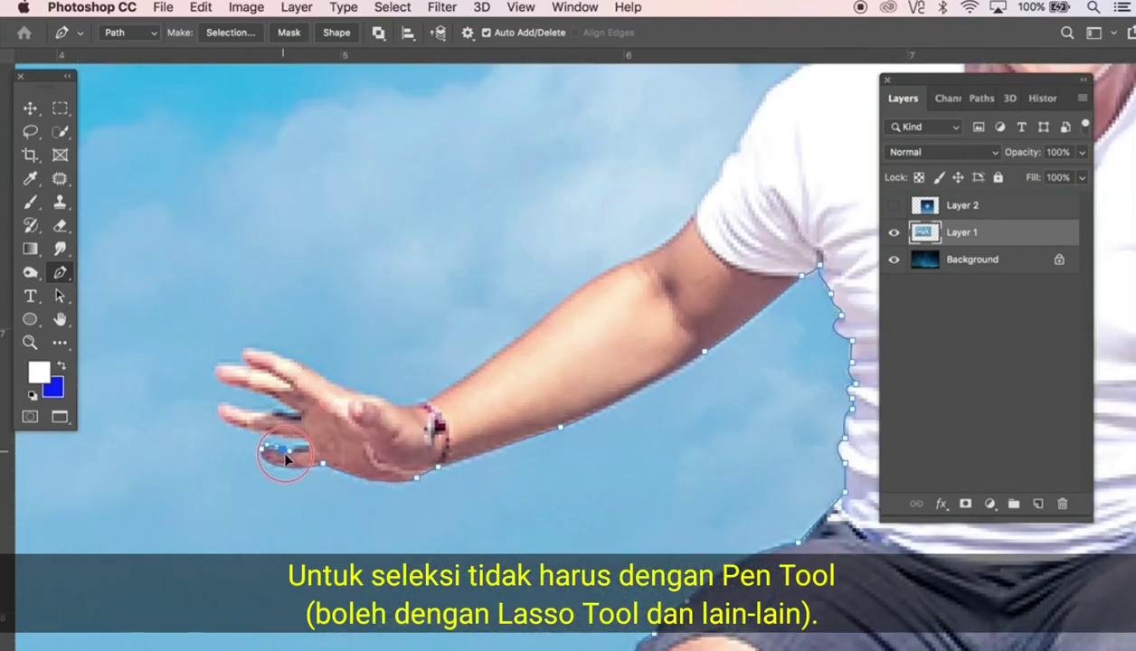
{"action": "left_click", "coordinate": [246, 427]}
{"action": "left_click", "coordinate": [219, 403]}
{"action": "left_click", "coordinate": [228, 403]}
{"action": "left_click", "coordinate": [257, 409]}
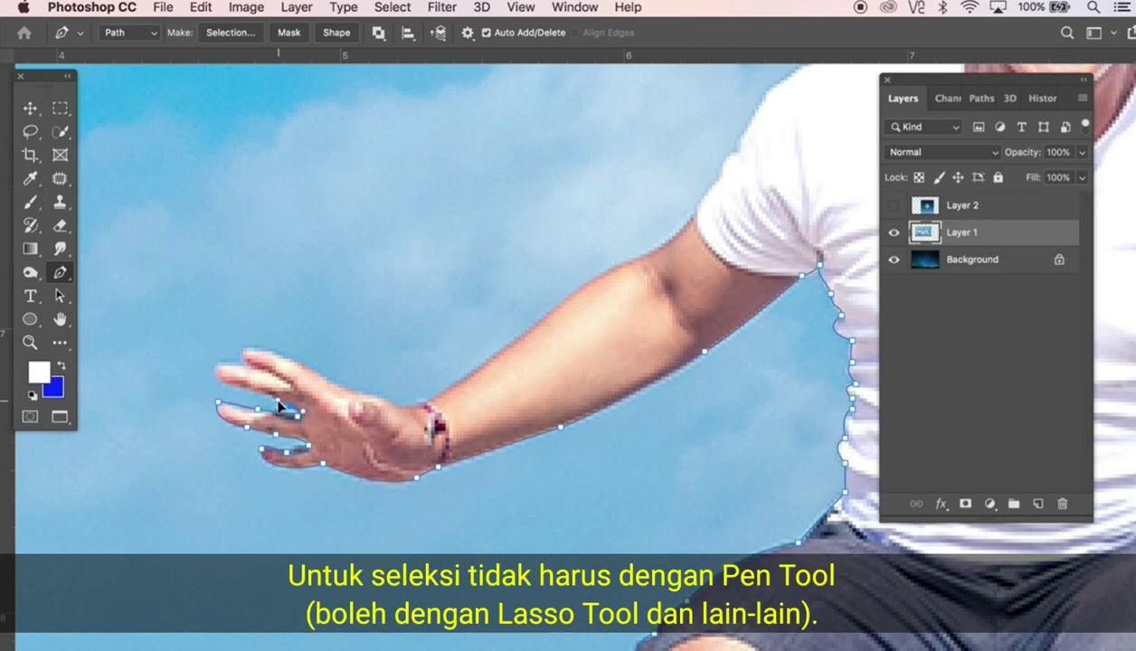
Outline the second and top fingers, ending with a point near the wrist.
{"action": "left_click", "coordinate": [241, 389]}
{"action": "left_click", "coordinate": [248, 349]}
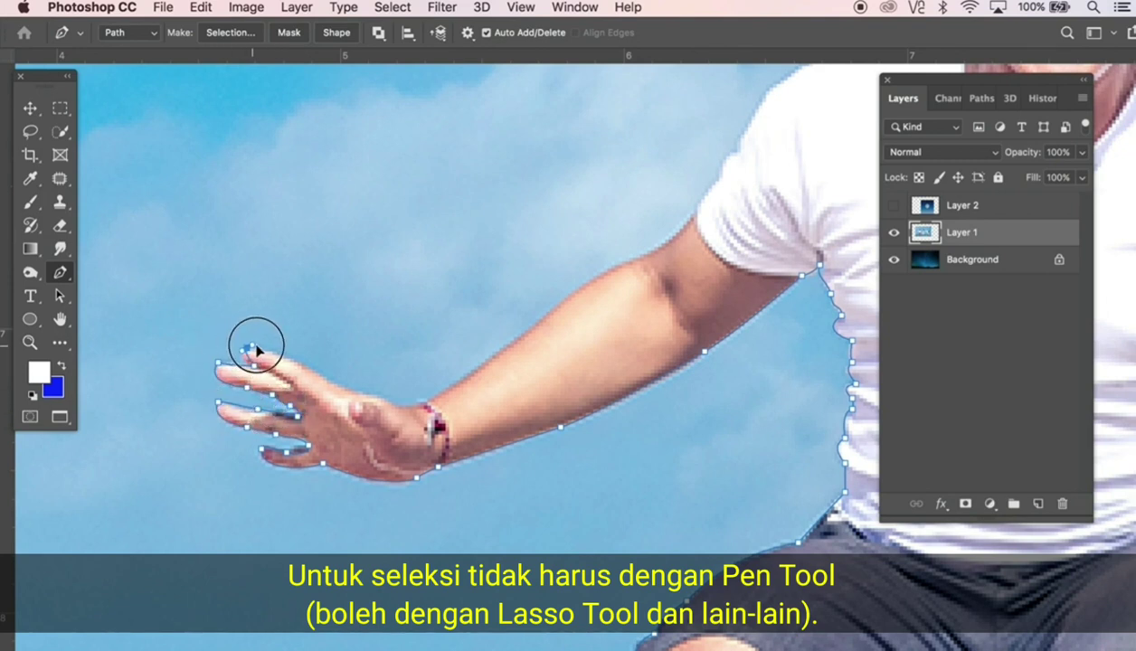
{"action": "left_click", "coordinate": [282, 355]}
{"action": "left_click", "coordinate": [295, 360]}
{"action": "left_click", "coordinate": [326, 380]}
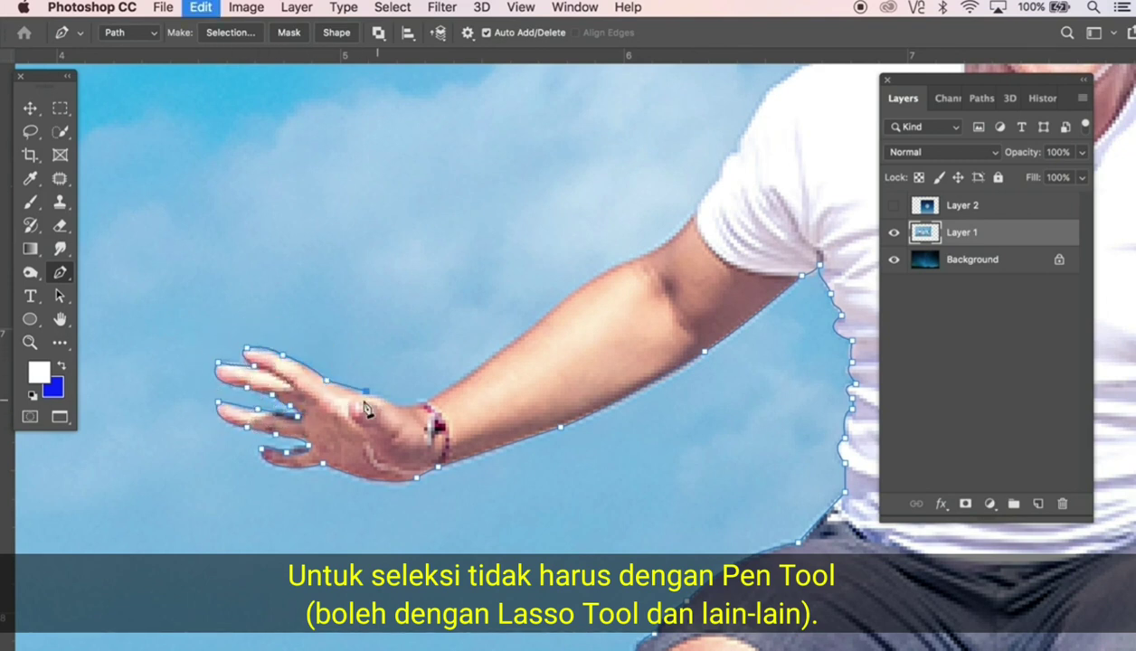
{"action": "left_click", "coordinate": [404, 411]}
Trace the forearm and upper arm's top edge up to the T-shirt shoulder.
{"action": "left_click", "coordinate": [521, 334]}
{"action": "left_click", "coordinate": [637, 258]}
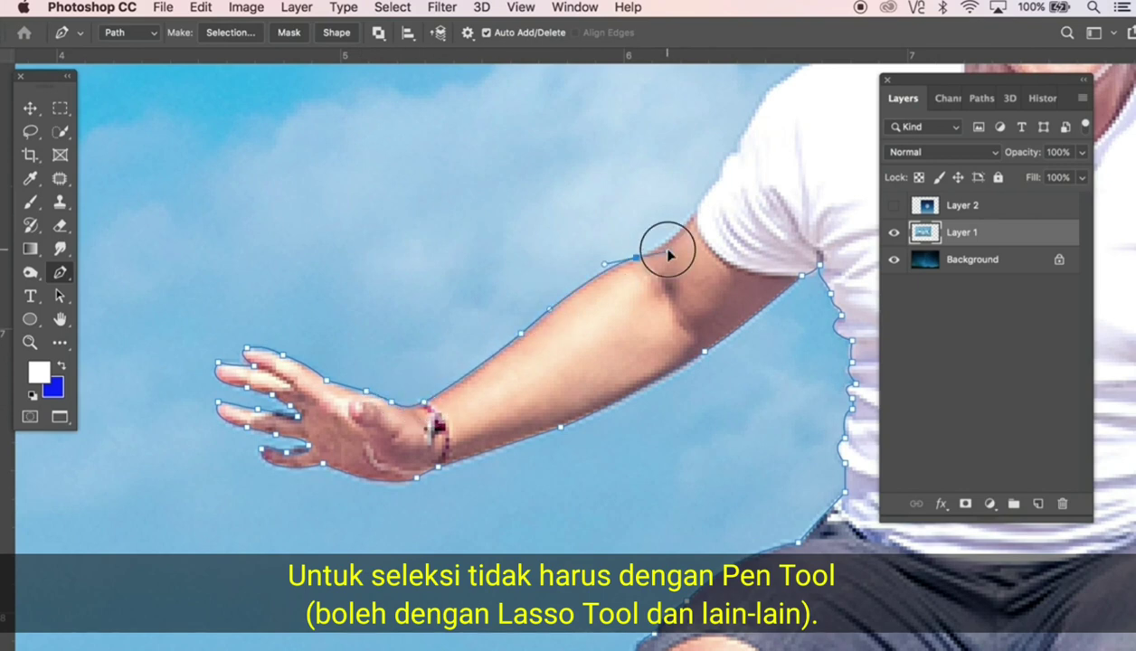
{"action": "left_click", "coordinate": [336, 391]}
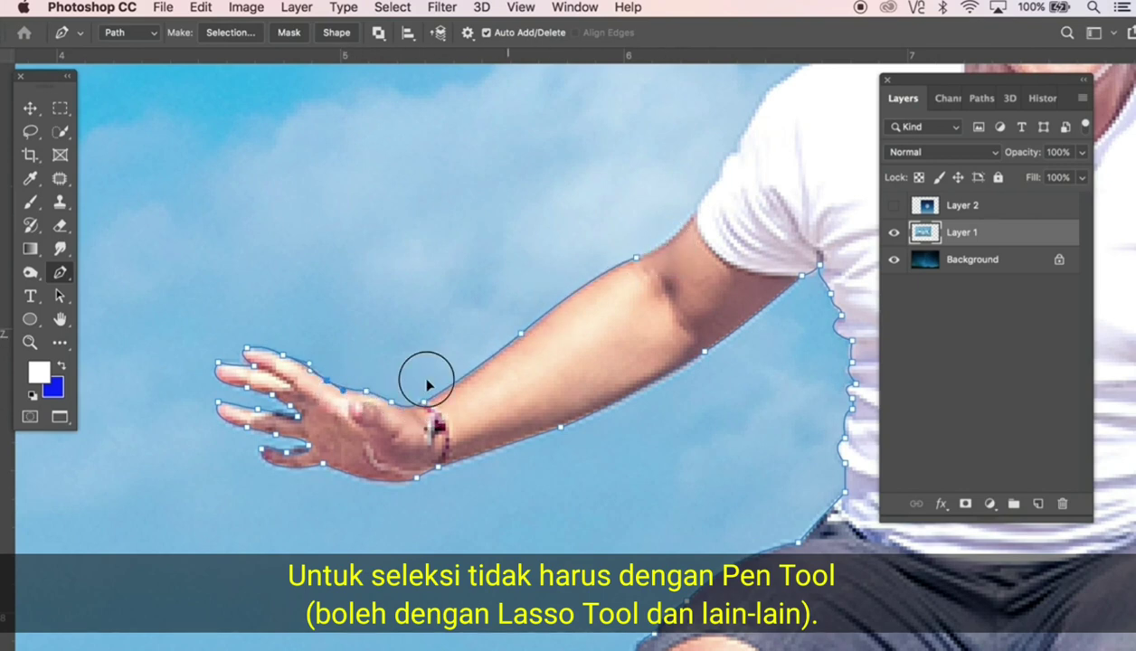
{"action": "scroll", "coordinate": [426, 386], "scroll_direction": "right", "scroll_amount": 5}
{"action": "scroll", "coordinate": [427, 386], "scroll_direction": "up", "scroll_amount": 3}
{"action": "left_click", "coordinate": [386, 393]}
{"action": "left_click", "coordinate": [417, 355]}
{"action": "left_click", "coordinate": [443, 320]}
Start the pen path along the man's shoulder up to his neck.
{"action": "left_click", "coordinate": [460, 296]}
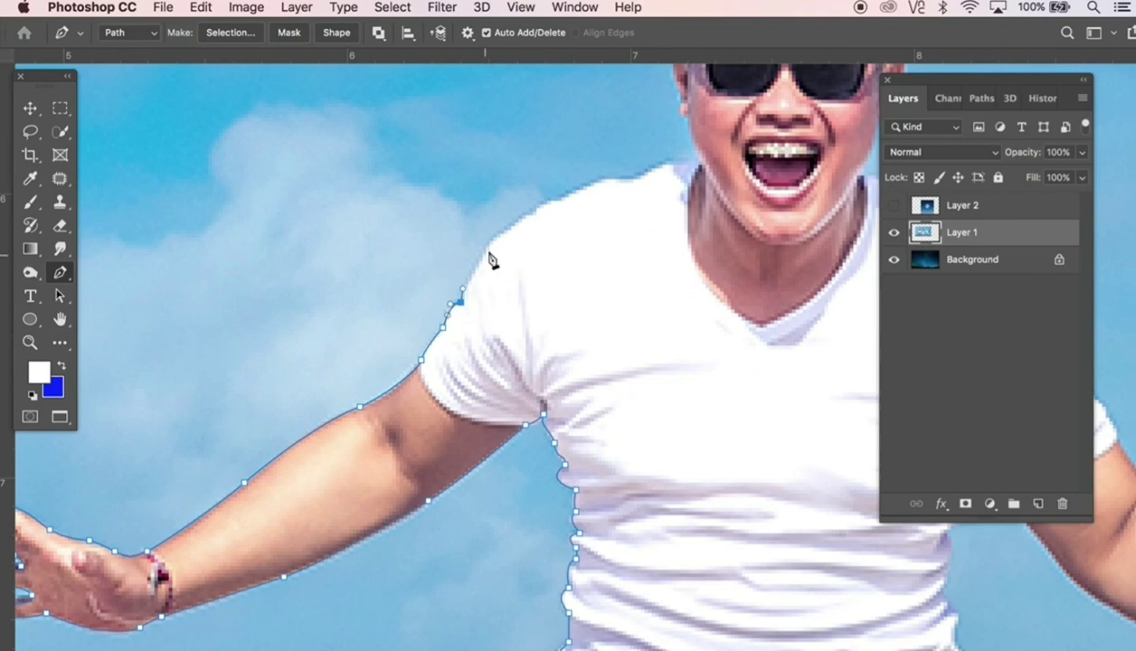
{"action": "left_click", "coordinate": [489, 237]}
{"action": "left_click", "coordinate": [533, 206]}
{"action": "scroll", "coordinate": [577, 208], "scroll_direction": "right", "scroll_amount": 5}
{"action": "left_click", "coordinate": [391, 307]}
{"action": "left_click", "coordinate": [421, 299]}
{"action": "left_click", "coordinate": [461, 273]}
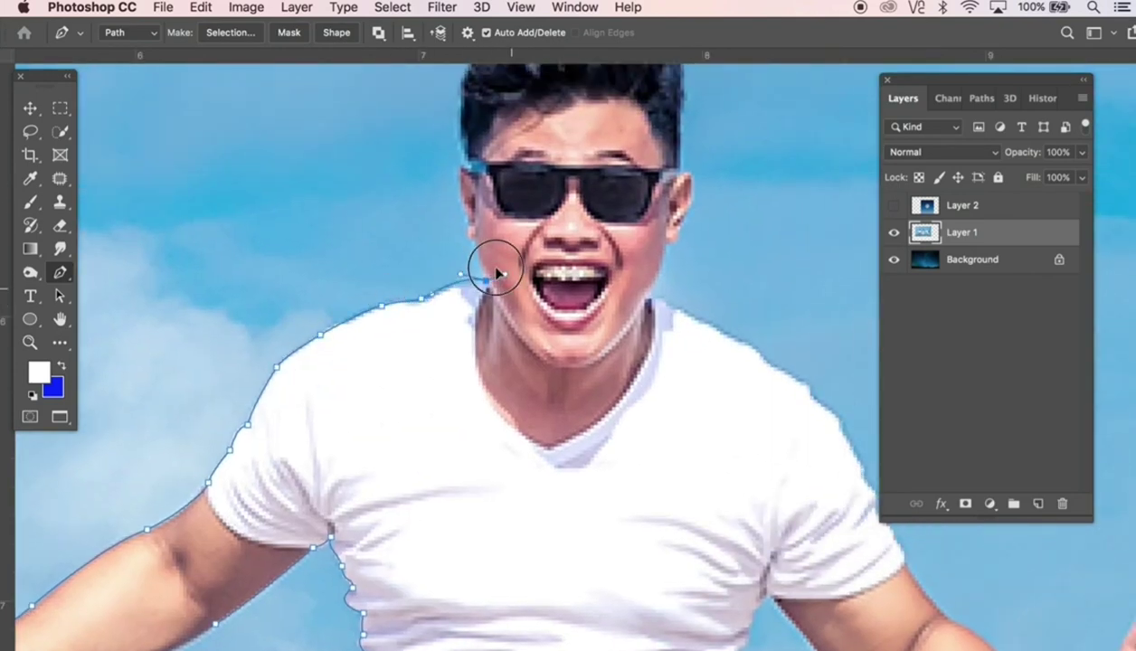
Extend the path along the face edge and up the side of the hair.
{"action": "left_click", "coordinate": [460, 163]}
{"action": "scroll", "coordinate": [414, 327], "scroll_direction": "up", "scroll_amount": 3}
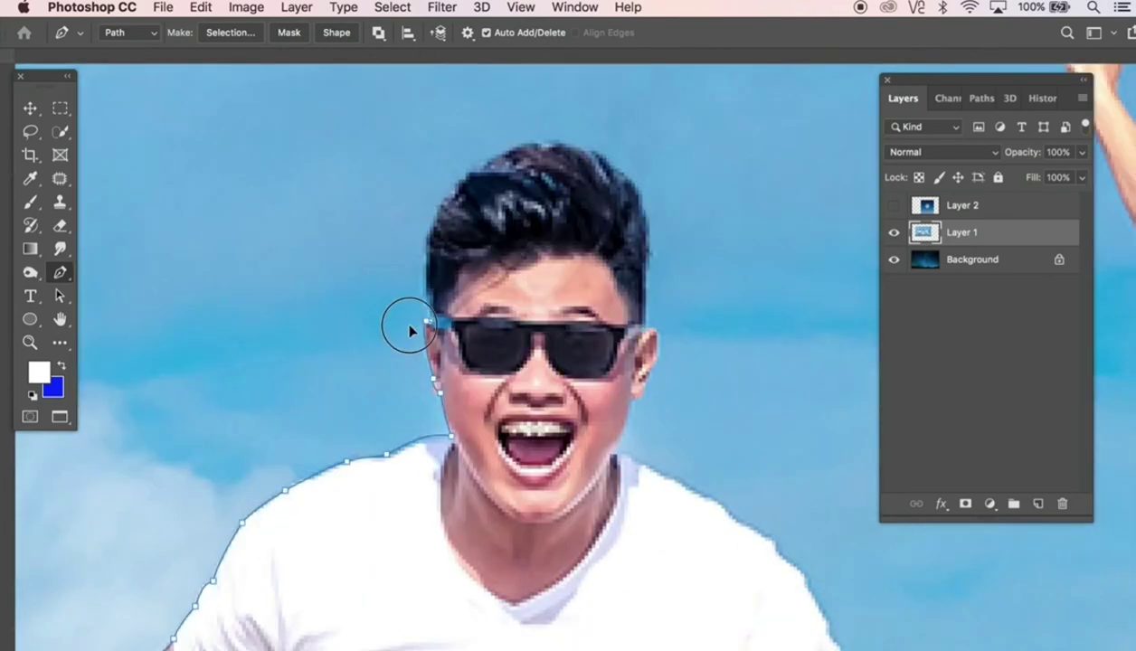
{"action": "scroll", "coordinate": [414, 326], "scroll_direction": "right", "scroll_amount": 3}
{"action": "left_click", "coordinate": [367, 272]}
{"action": "left_click", "coordinate": [378, 231]}
Continue the path across the top of the hair and down the right side of the face.
{"action": "left_click", "coordinate": [425, 193]}
{"action": "left_click", "coordinate": [489, 171]}
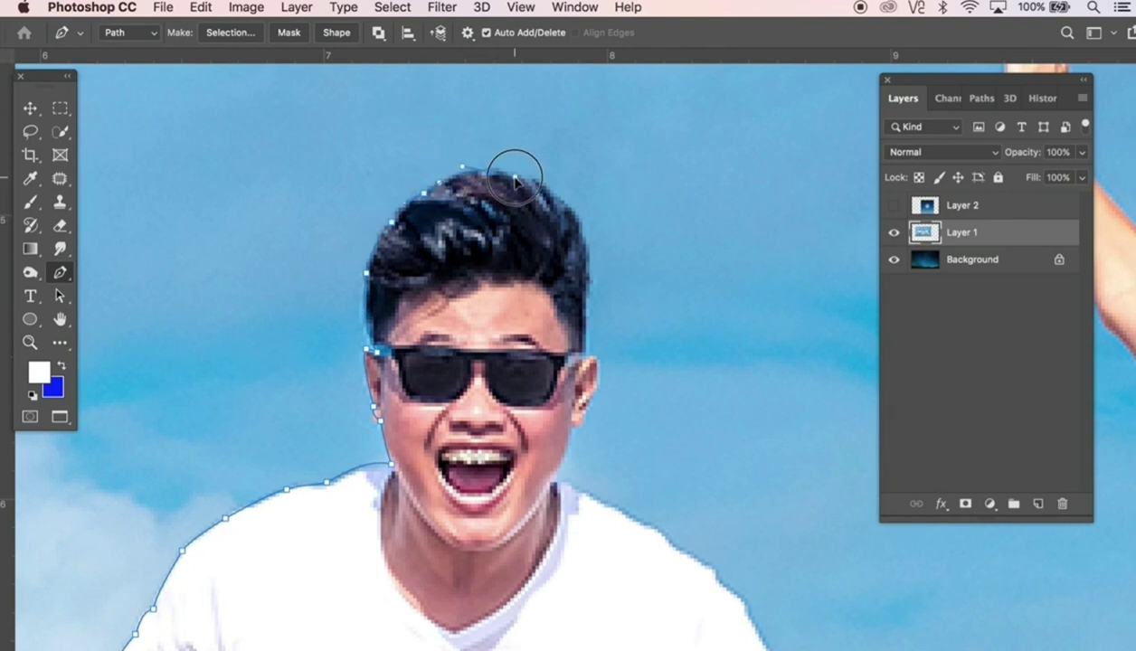
{"action": "left_click", "coordinate": [532, 179]}
{"action": "left_click", "coordinate": [554, 186]}
{"action": "left_click", "coordinate": [577, 205]}
{"action": "left_click", "coordinate": [586, 244]}
{"action": "left_click", "coordinate": [586, 305]}
{"action": "left_click", "coordinate": [590, 354]}
Outline from below the ear along the shoulder and down the sleeve edge.
{"action": "left_click", "coordinate": [553, 476]}
{"action": "left_click", "coordinate": [581, 493]}
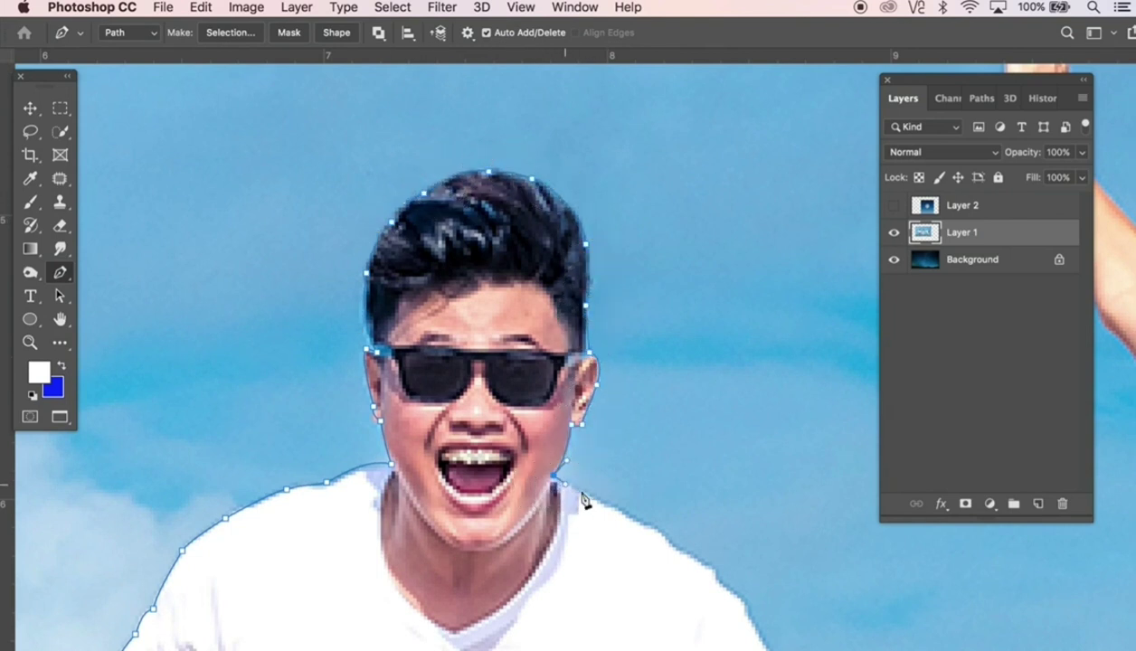
{"action": "left_click", "coordinate": [637, 518]}
{"action": "left_click", "coordinate": [663, 526]}
{"action": "left_click", "coordinate": [687, 556]}
{"action": "left_click_drag", "start_coordinate": [751, 613], "coordinate": [503, 418]}
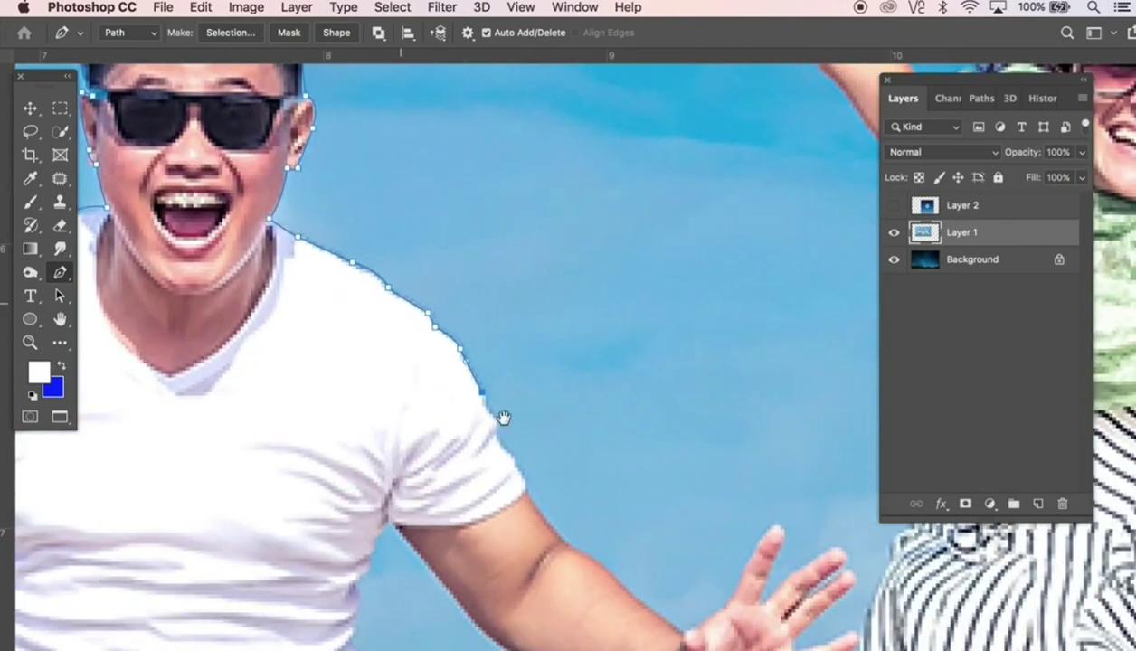
{"action": "left_click", "coordinate": [496, 431]}
{"action": "left_click", "coordinate": [510, 454]}
{"action": "left_click", "coordinate": [519, 469]}
{"action": "left_click", "coordinate": [525, 490]}
Extend the path down the arm and around the hand's first fingertips.
{"action": "left_click", "coordinate": [615, 575]}
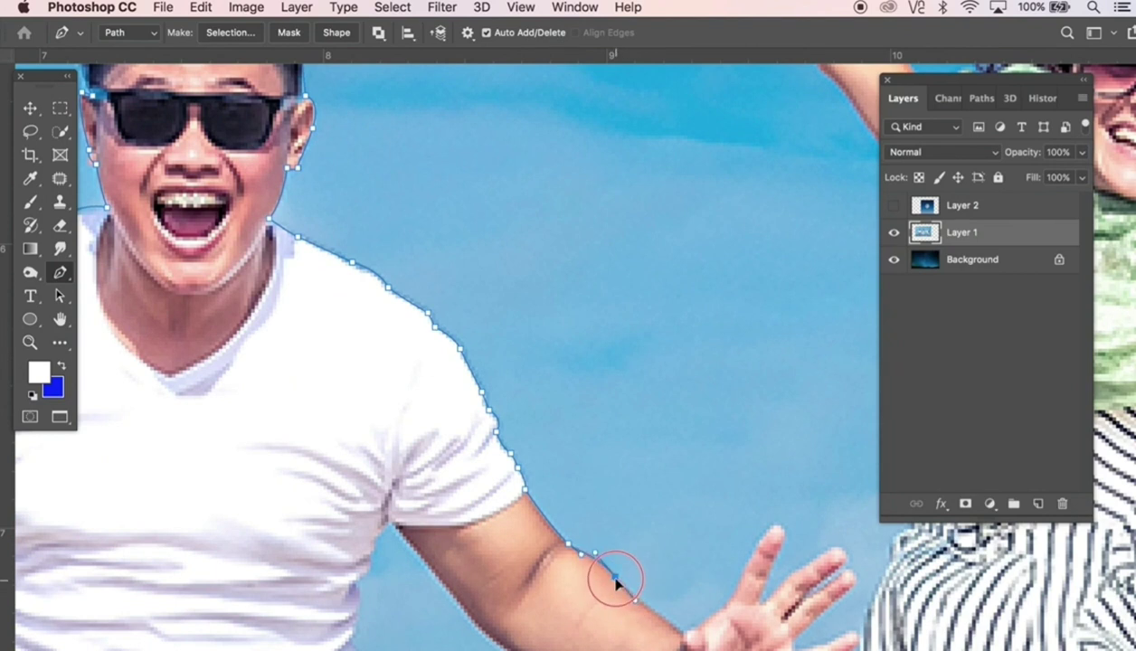
{"action": "left_click", "coordinate": [635, 599]}
{"action": "left_click", "coordinate": [723, 606]}
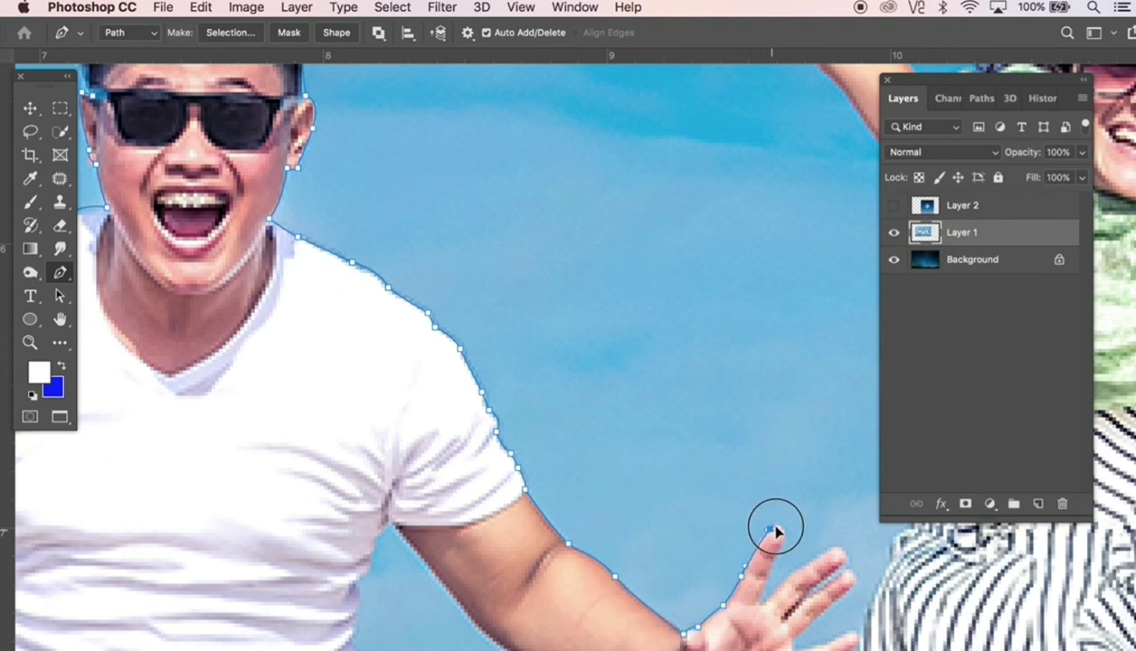
{"action": "left_click", "coordinate": [777, 524]}
{"action": "left_click", "coordinate": [786, 522]}
{"action": "left_click", "coordinate": [783, 539]}
{"action": "left_click", "coordinate": [777, 586]}
{"action": "left_click", "coordinate": [789, 573]}
{"action": "left_click", "coordinate": [810, 565]}
{"action": "left_click", "coordinate": [845, 551]}
{"action": "left_click", "coordinate": [824, 579]}
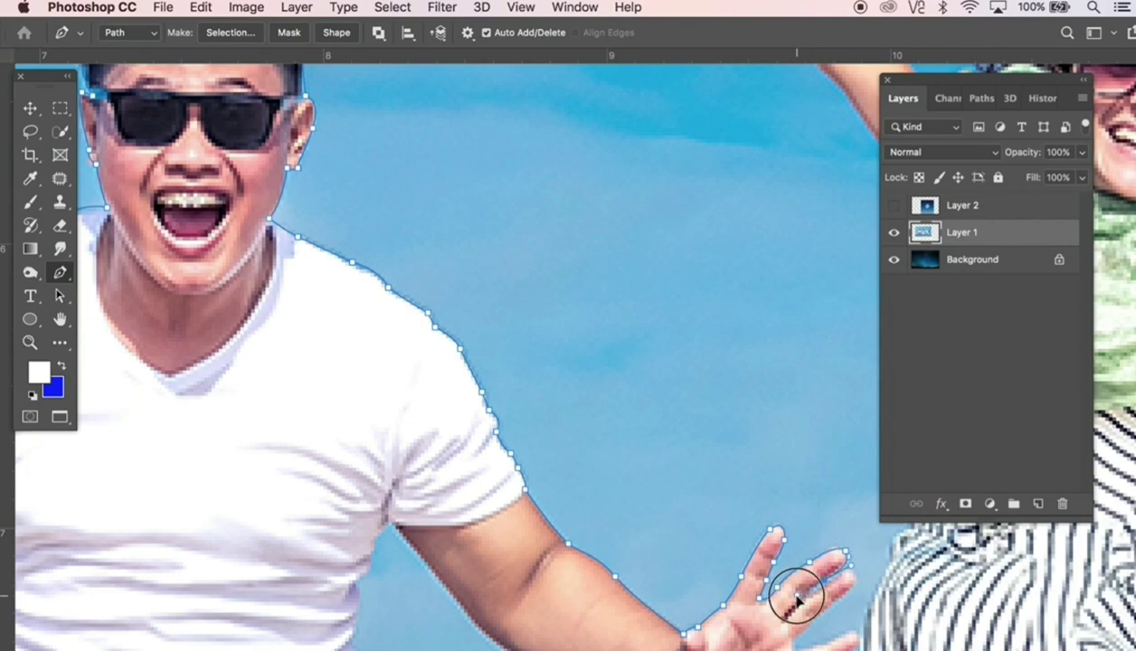
{"action": "left_click", "coordinate": [799, 598]}
Outline the ring and little fingers, curving around the little fingertip.
{"action": "left_click_drag", "start_coordinate": [857, 589], "coordinate": [533, 367]}
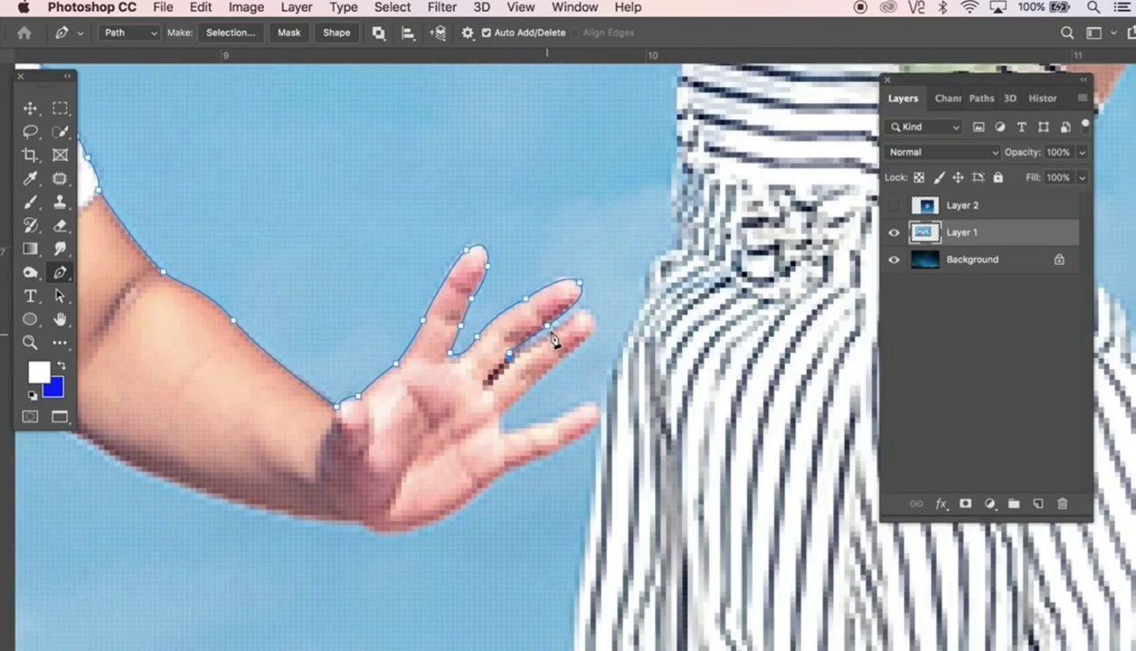
{"action": "left_click", "coordinate": [595, 320]}
{"action": "left_click", "coordinate": [568, 353]}
{"action": "left_click", "coordinate": [503, 411]}
{"action": "left_click", "coordinate": [559, 416]}
{"action": "left_click", "coordinate": [571, 409]}
{"action": "left_click_drag", "start_coordinate": [602, 407], "coordinate": [607, 433]}
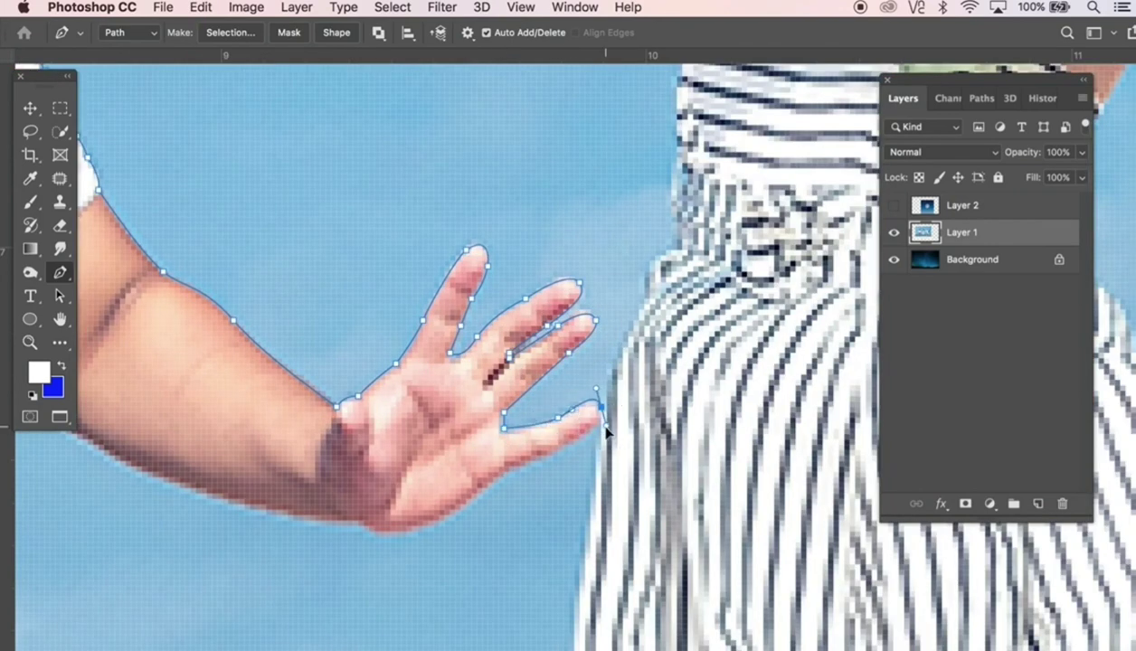
Outline the hand's underside and the forearm, curving back to the armpit.
{"action": "left_click", "coordinate": [512, 475]}
{"action": "left_click", "coordinate": [407, 527]}
{"action": "left_click", "coordinate": [359, 529]}
{"action": "left_click_drag", "start_coordinate": [357, 541], "coordinate": [541, 553]}
{"action": "left_click_drag", "start_coordinate": [429, 534], "coordinate": [357, 484]}
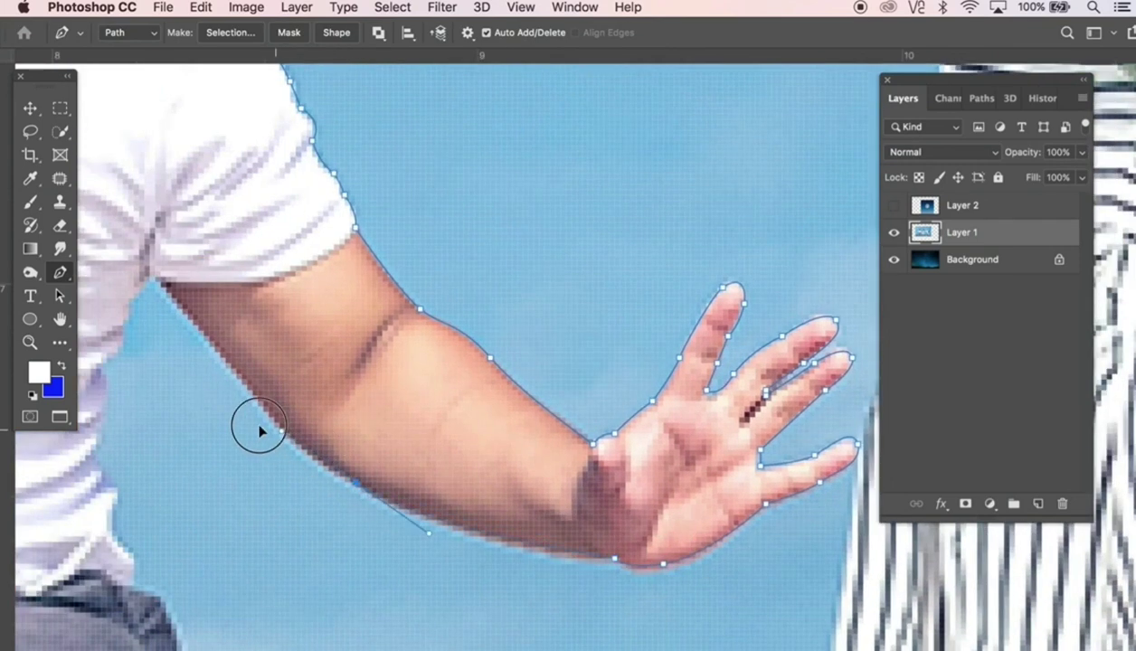
{"action": "left_click", "coordinate": [165, 291]}
{"action": "scroll", "coordinate": [309, 370], "scroll_direction": "left", "scroll_amount": 5}
{"action": "left_click", "coordinate": [532, 484]}
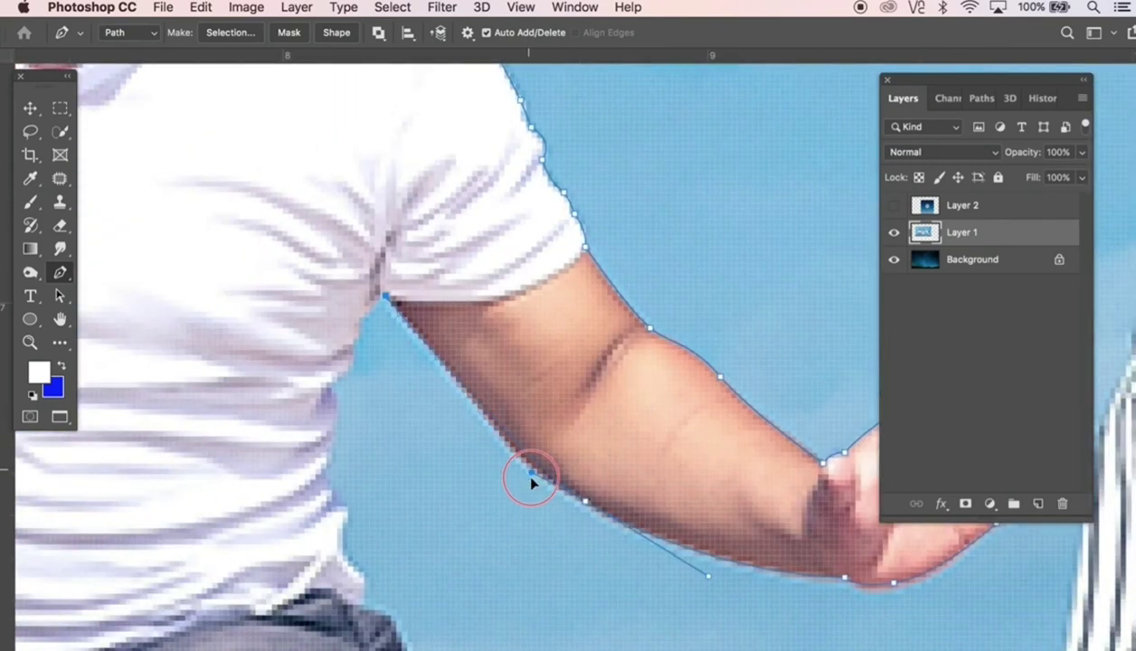
Continue the path down the side of the shirt.
{"action": "left_click", "coordinate": [385, 297]}
{"action": "left_click", "coordinate": [369, 312]}
{"action": "left_click", "coordinate": [352, 343]}
{"action": "left_click", "coordinate": [332, 392]}
{"action": "left_click", "coordinate": [331, 436]}
{"action": "left_click", "coordinate": [325, 466]}
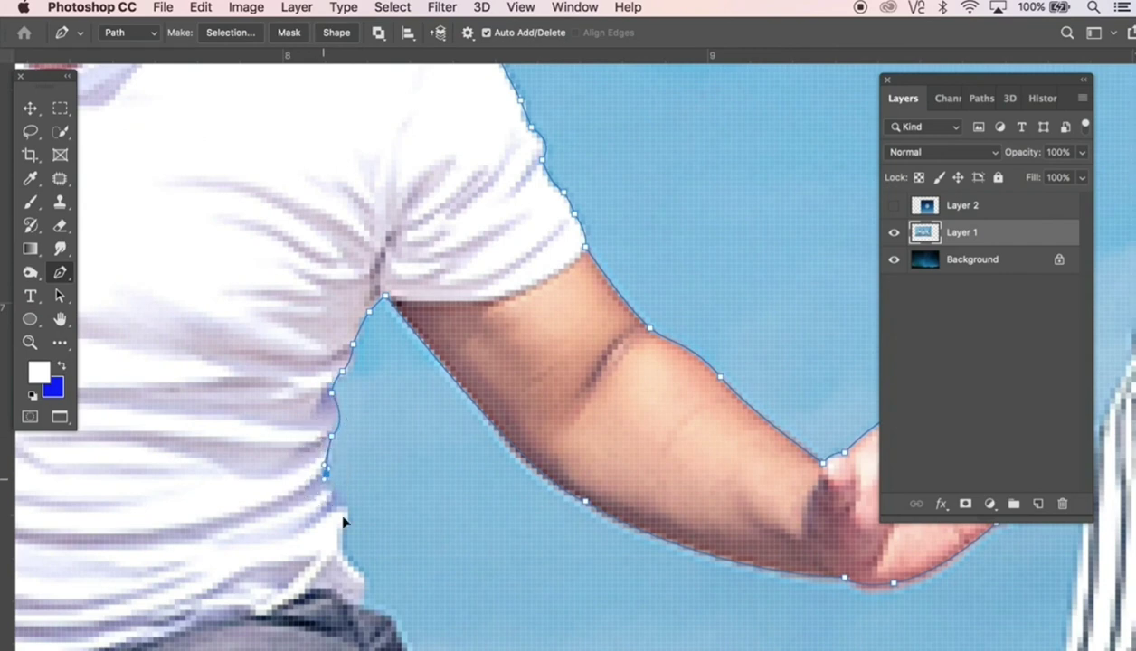
Outline the right edge of the shorts down toward the leg.
{"action": "left_click", "coordinate": [360, 568]}
{"action": "scroll", "coordinate": [453, 452], "scroll_direction": "down", "scroll_amount": 5}
{"action": "left_click", "coordinate": [541, 323]}
{"action": "left_click", "coordinate": [536, 401]}
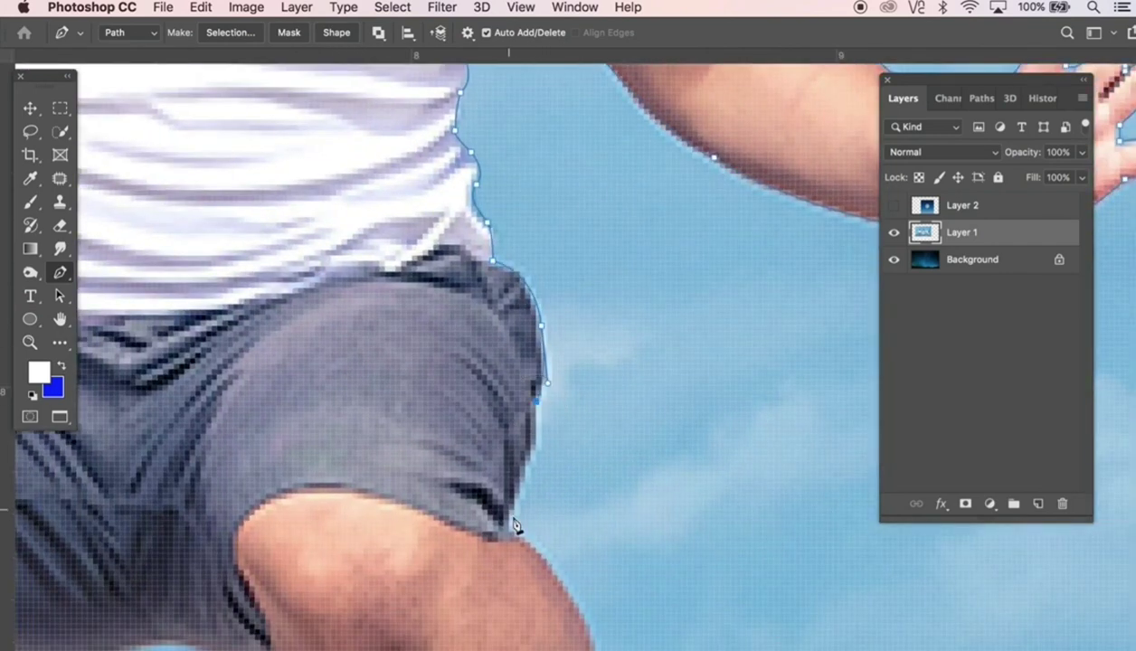
{"action": "left_click", "coordinate": [532, 479]}
{"action": "left_click", "coordinate": [503, 522]}
{"action": "scroll", "coordinate": [529, 550], "scroll_direction": "down", "scroll_amount": 5}
{"action": "left_click_drag", "start_coordinate": [555, 622], "coordinate": [586, 272]}
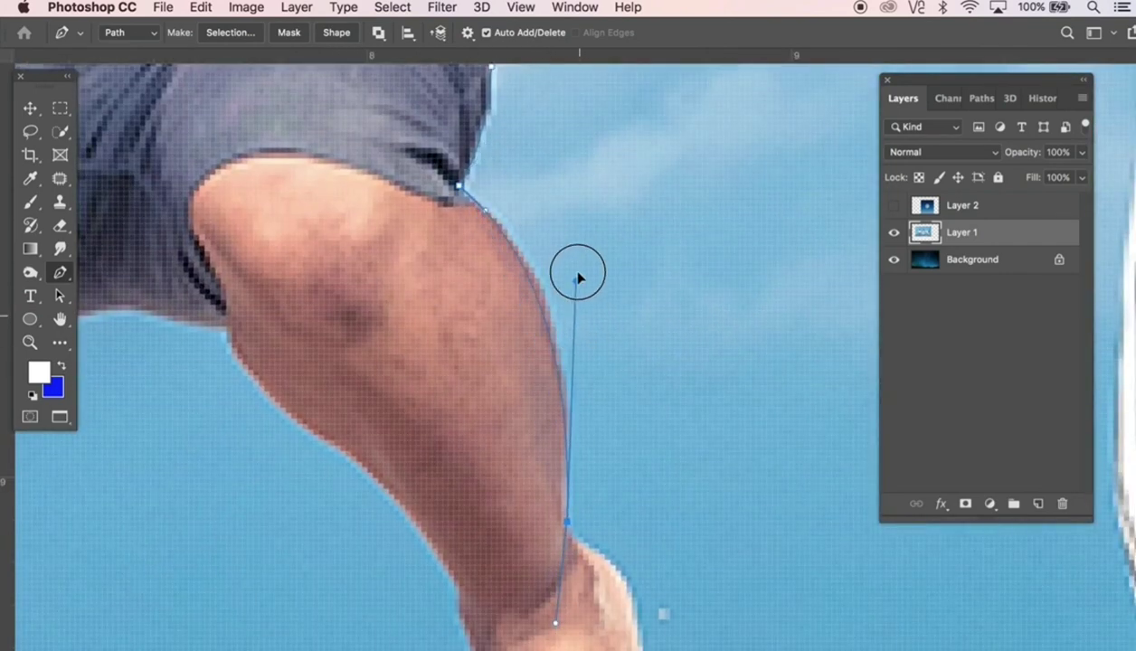
{"action": "scroll", "coordinate": [597, 488], "scroll_direction": "down", "scroll_amount": 5}
Outline the ankle and down the foot's right edge.
{"action": "left_click", "coordinate": [580, 352]}
{"action": "left_click", "coordinate": [618, 418]}
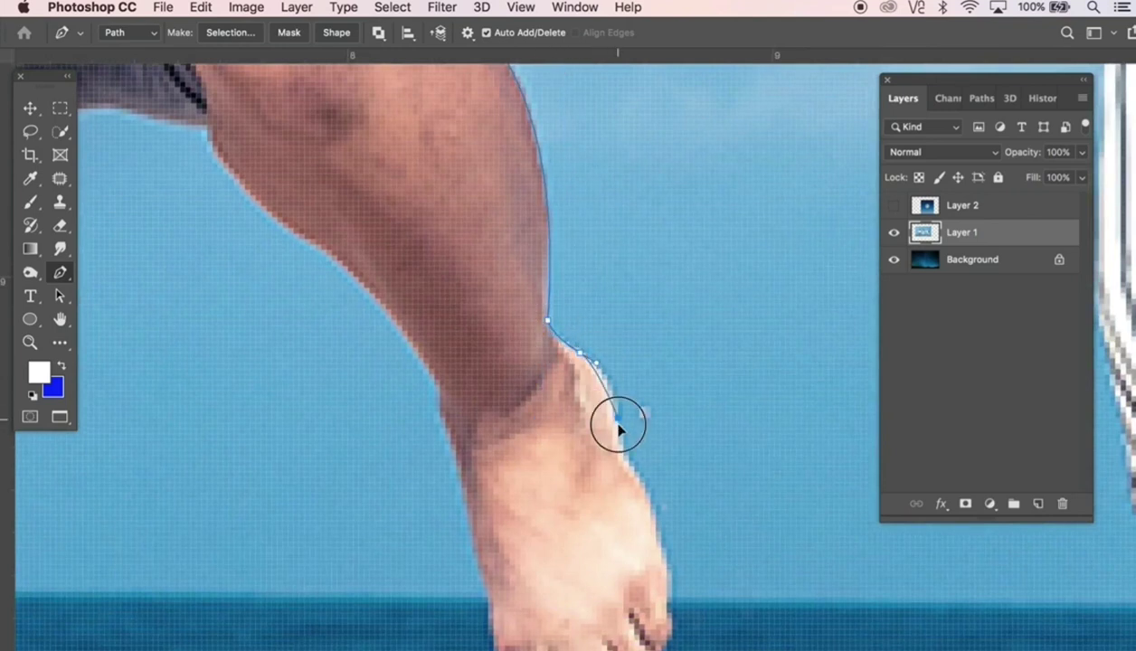
{"action": "left_click", "coordinate": [623, 448]}
{"action": "left_click", "coordinate": [656, 499]}
{"action": "scroll", "coordinate": [638, 484], "scroll_direction": "down", "scroll_amount": 5}
{"action": "left_click", "coordinate": [693, 420]}
{"action": "left_click", "coordinate": [699, 464]}
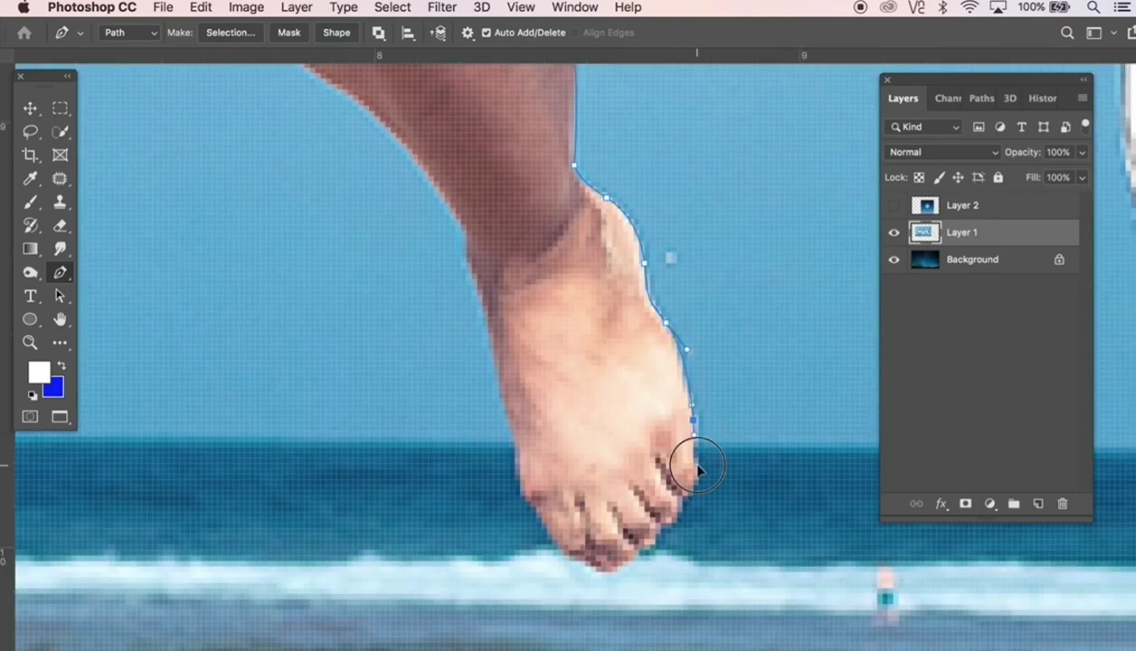
{"action": "left_click", "coordinate": [670, 493]}
Curve the path around the toes and up the foot's left edge.
{"action": "left_click", "coordinate": [661, 523]}
{"action": "left_click", "coordinate": [640, 550]}
{"action": "left_click", "coordinate": [607, 561]}
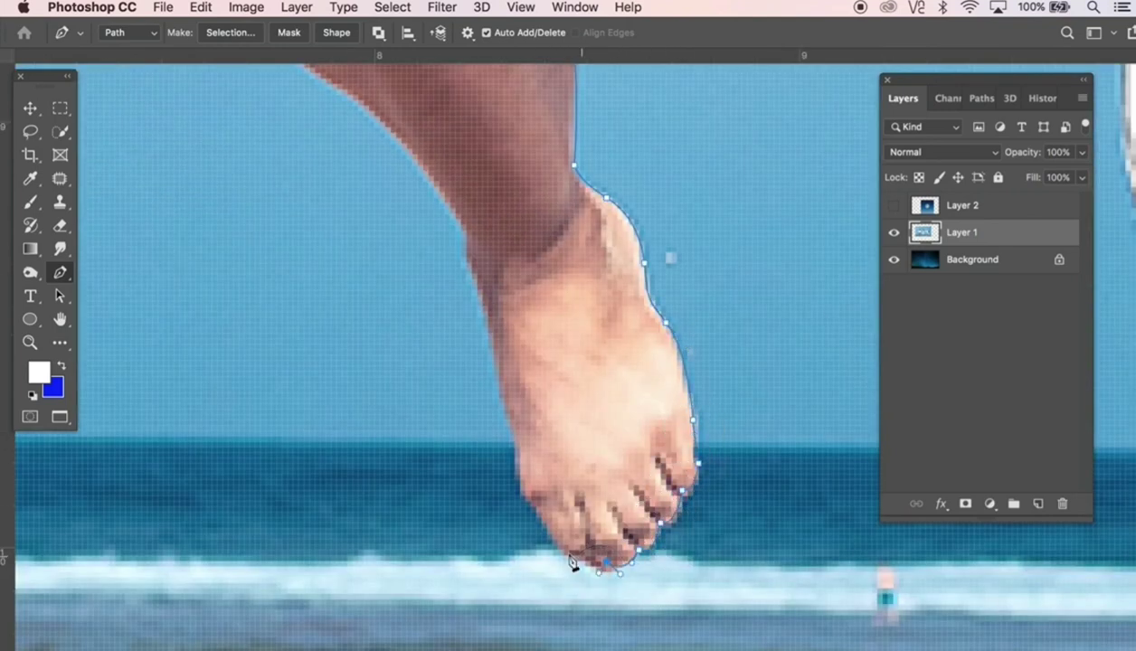
{"action": "left_click_drag", "start_coordinate": [562, 557], "coordinate": [574, 572]}
{"action": "left_click", "coordinate": [520, 463]}
{"action": "left_click", "coordinate": [511, 425]}
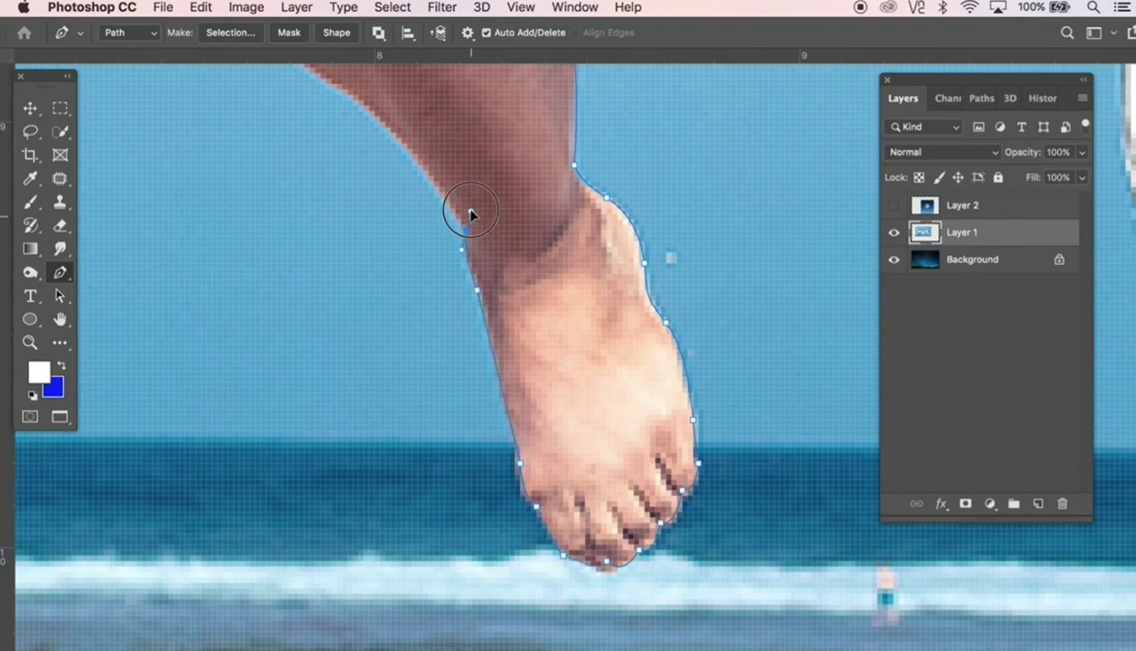
Outline up the calf and along the underside of the shorts.
{"action": "scroll", "coordinate": [471, 214], "scroll_direction": "up", "scroll_amount": 10}
{"action": "left_click", "coordinate": [786, 517]}
{"action": "left_click", "coordinate": [666, 377]}
{"action": "left_click", "coordinate": [553, 258]}
{"action": "left_click", "coordinate": [495, 248]}
{"action": "left_click", "coordinate": [468, 243]}
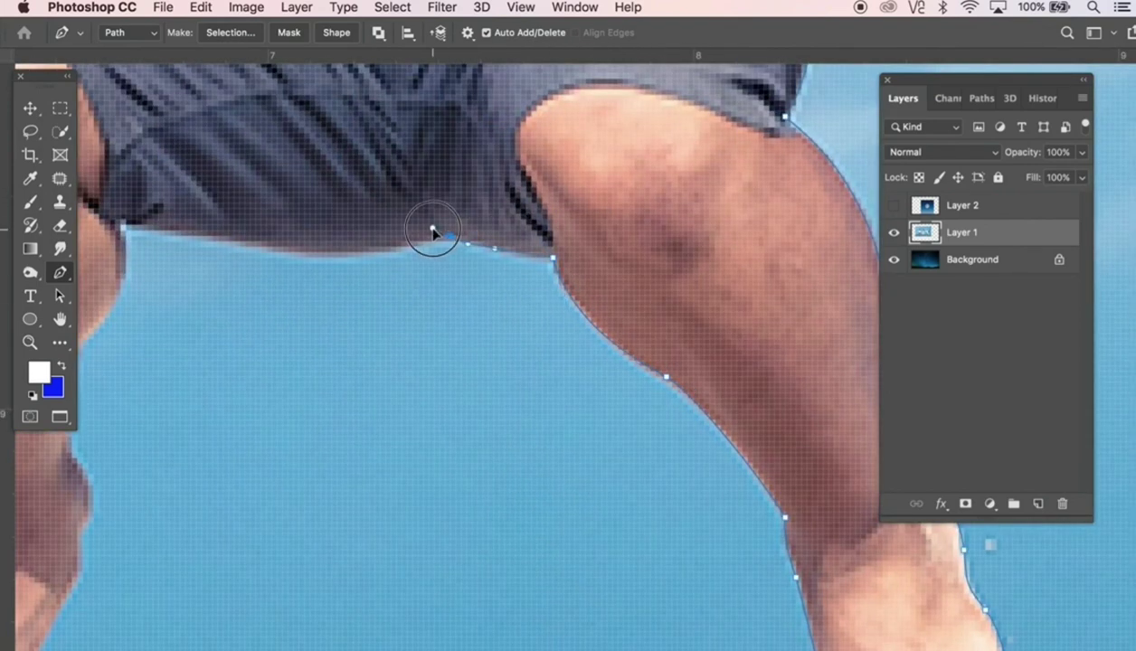
{"action": "left_click", "coordinate": [295, 245]}
{"action": "left_click", "coordinate": [122, 223]}
Curve around the knee and down the other leg's shin to the ankle.
{"action": "scroll", "coordinate": [171, 256], "scroll_direction": "left", "scroll_amount": 10}
{"action": "scroll", "coordinate": [170, 256], "scroll_direction": "down", "scroll_amount": 3}
{"action": "left_click_drag", "start_coordinate": [412, 266], "coordinate": [339, 333]}
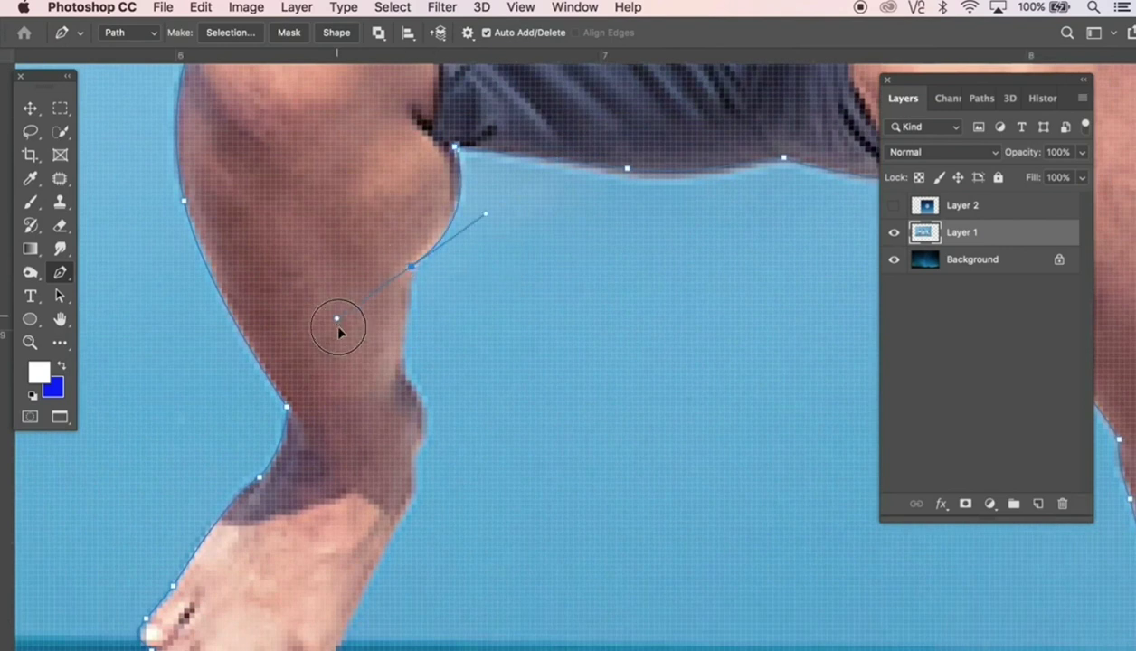
{"action": "left_click", "coordinate": [406, 326]}
{"action": "left_click", "coordinate": [405, 374]}
{"action": "left_click", "coordinate": [411, 391]}
{"action": "left_click_drag", "start_coordinate": [419, 441], "coordinate": [414, 470]}
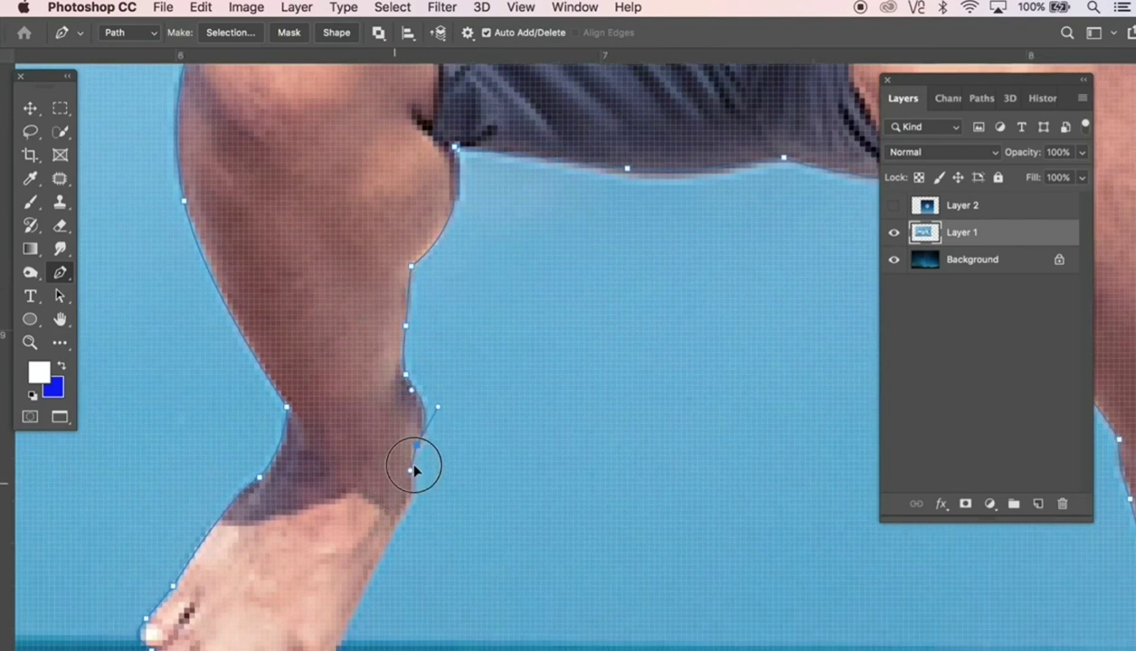
Outline the second foot and close the path around the toes.
{"action": "left_click_drag", "start_coordinate": [403, 526], "coordinate": [526, 328]}
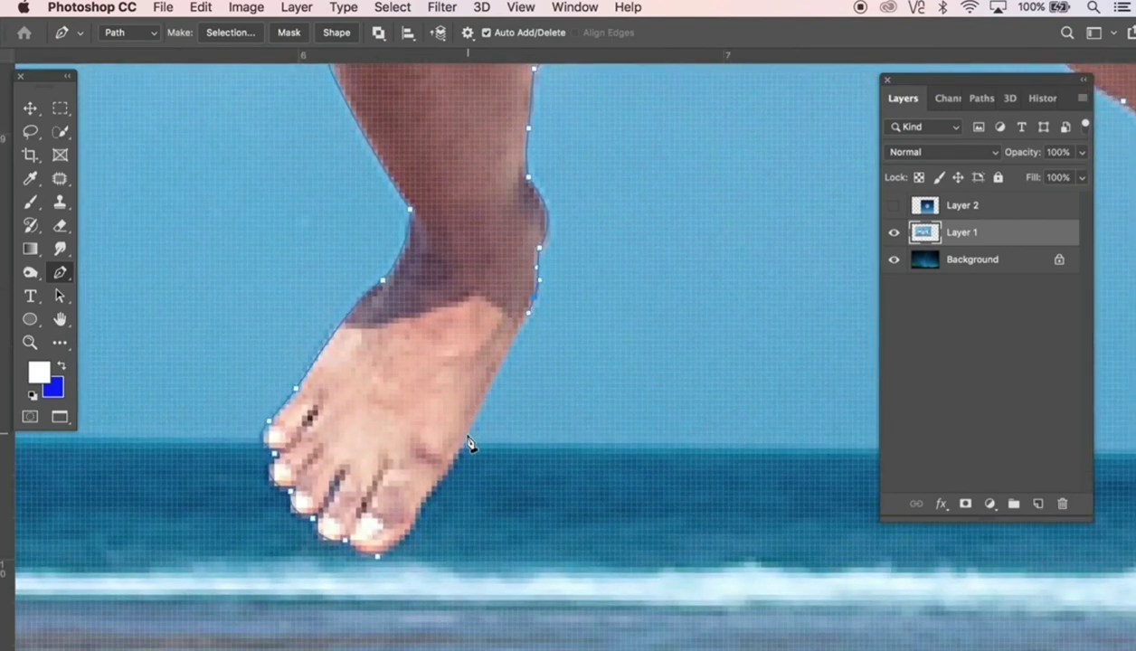
{"action": "left_click", "coordinate": [449, 470]}
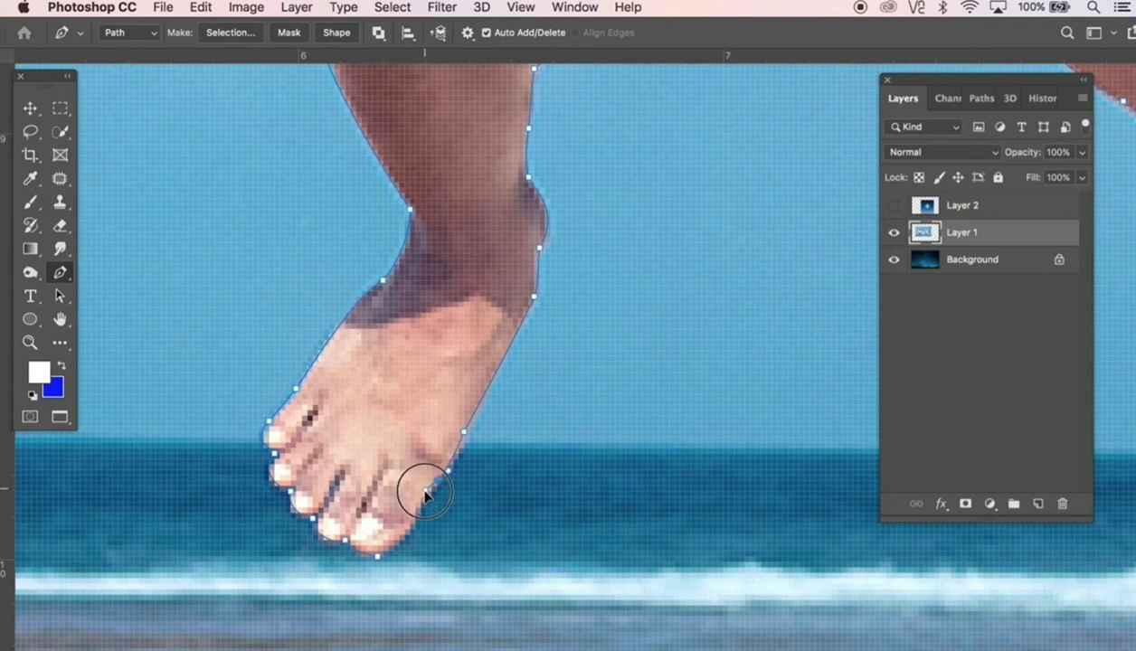
{"action": "left_click", "coordinate": [425, 493]}
{"action": "left_click", "coordinate": [409, 538]}
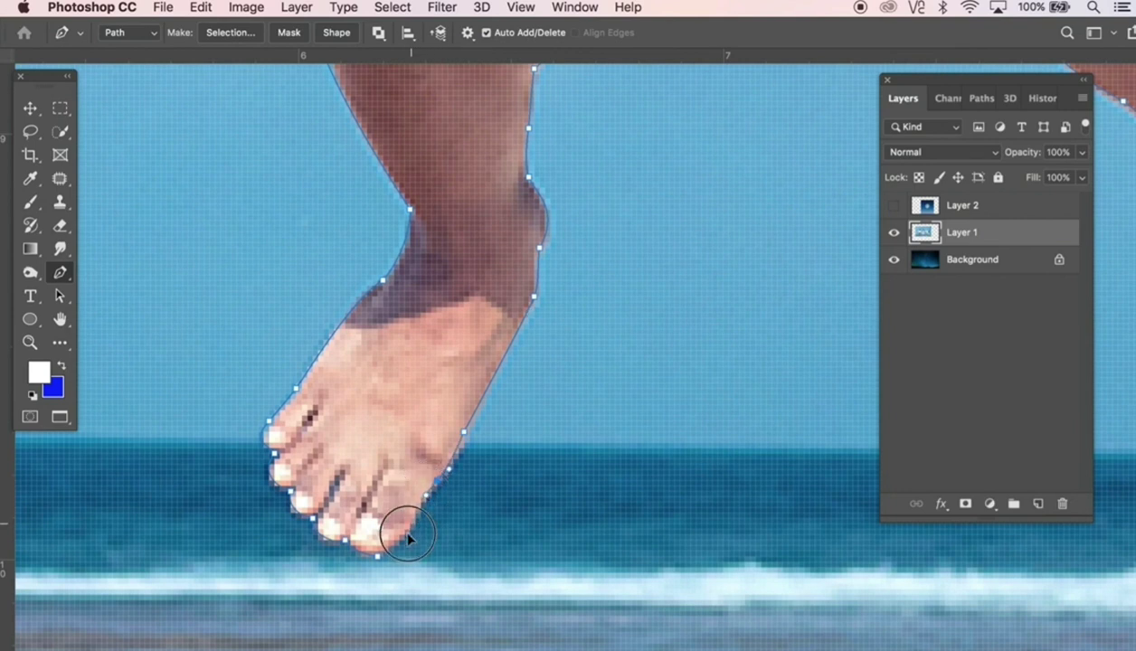
{"action": "left_click_drag", "start_coordinate": [407, 539], "coordinate": [364, 566]}
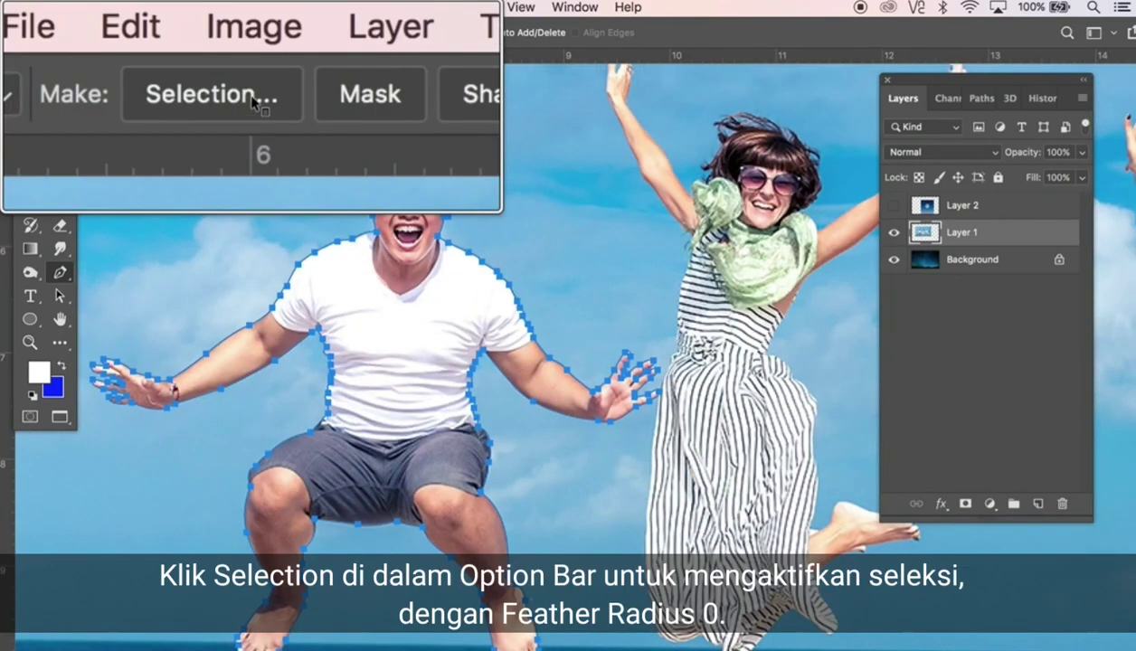
Make a 0-feather selection from the man's path, then copy and paste him into Layer 3.
{"action": "left_click", "coordinate": [232, 33]}
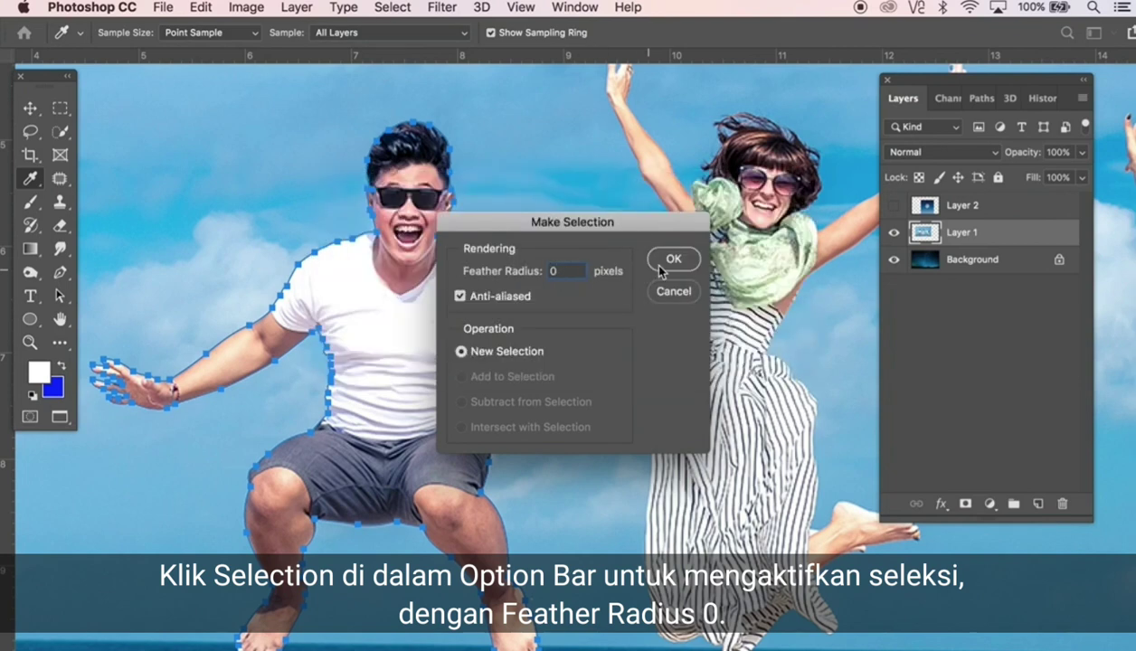
{"action": "left_click", "coordinate": [670, 260]}
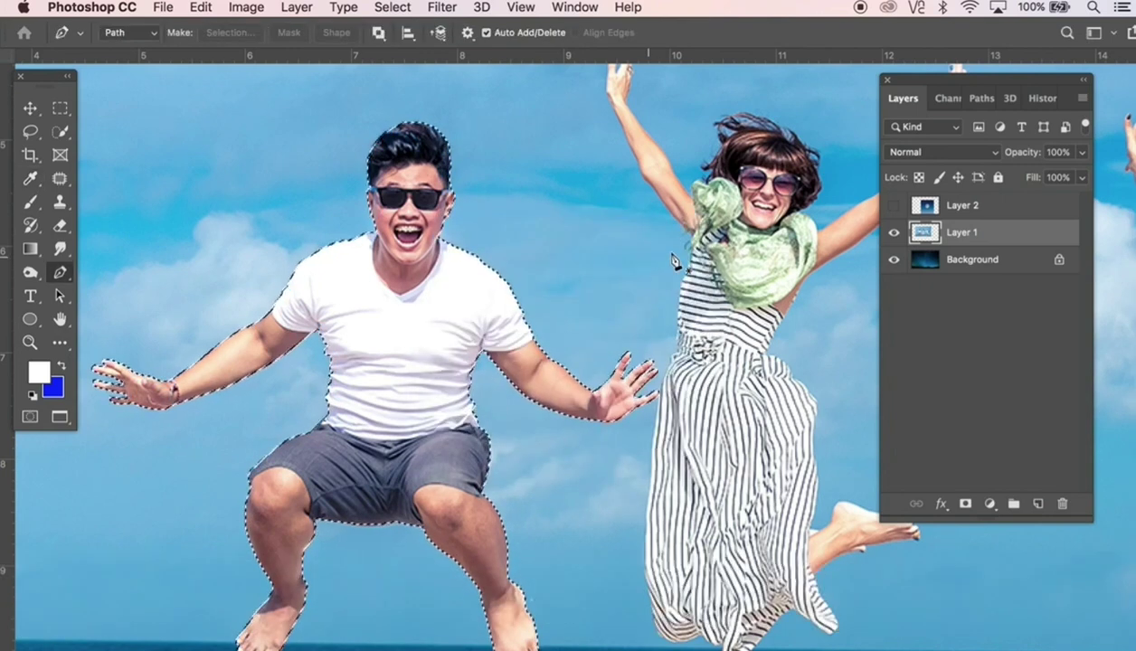
{"action": "left_click", "coordinate": [201, 7]}
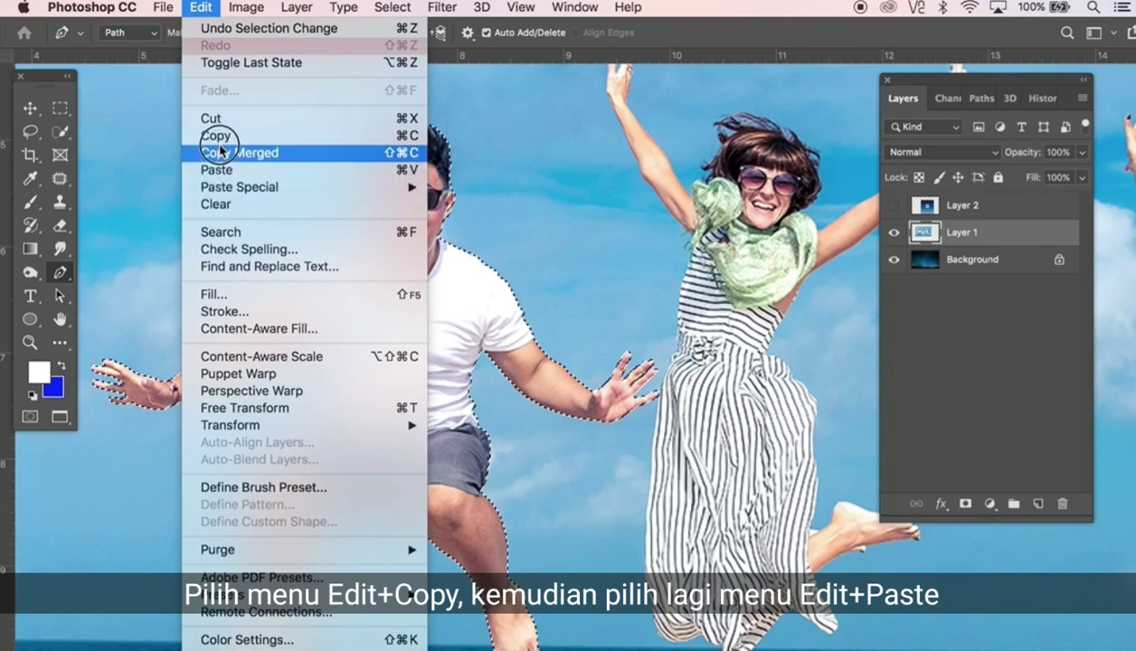
{"action": "left_click", "coordinate": [220, 136]}
{"action": "left_click", "coordinate": [201, 7]}
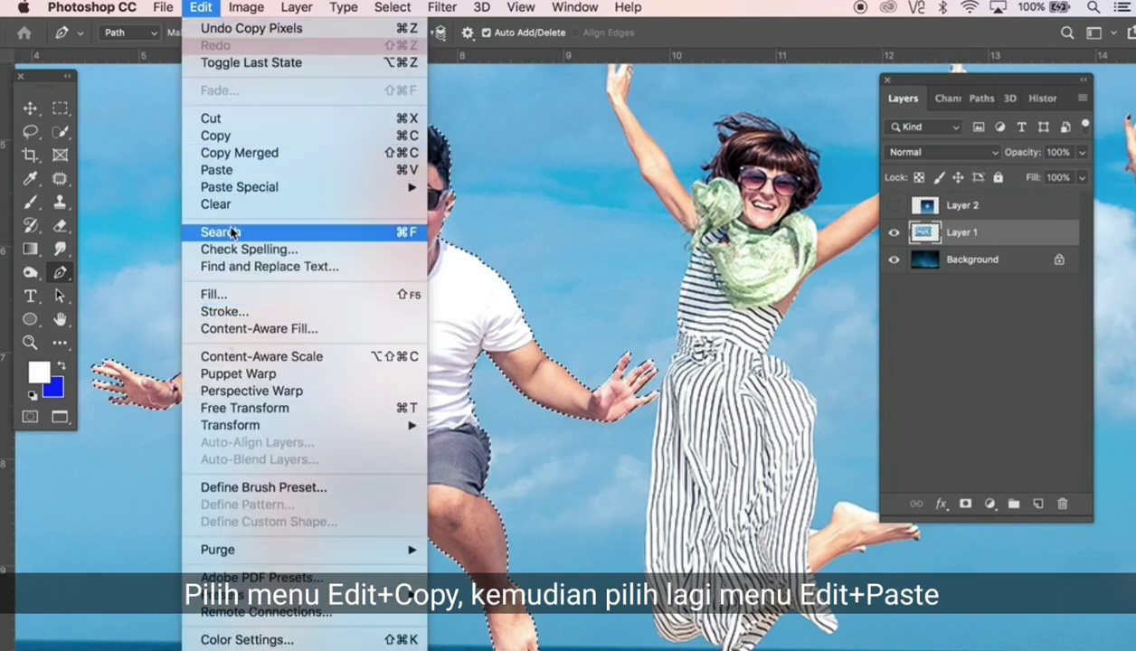
{"action": "left_click", "coordinate": [220, 171]}
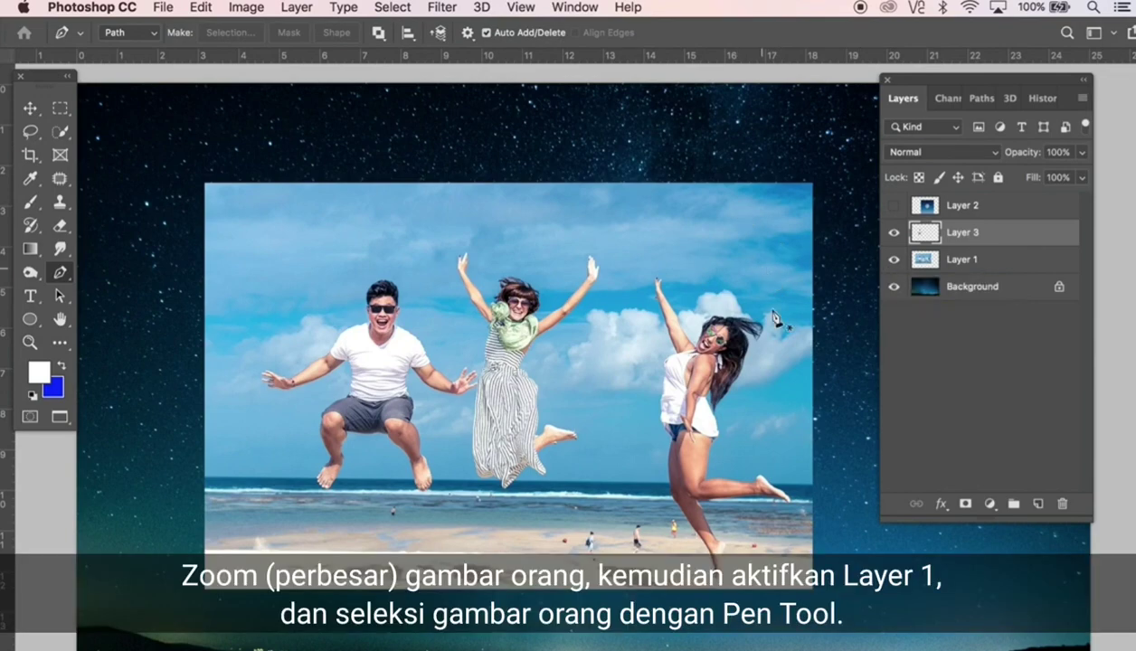
Zoom in on the woman's leg and make Layer 1 the active layer.
{"action": "left_click", "coordinate": [734, 558]}
{"action": "left_click", "coordinate": [724, 549]}
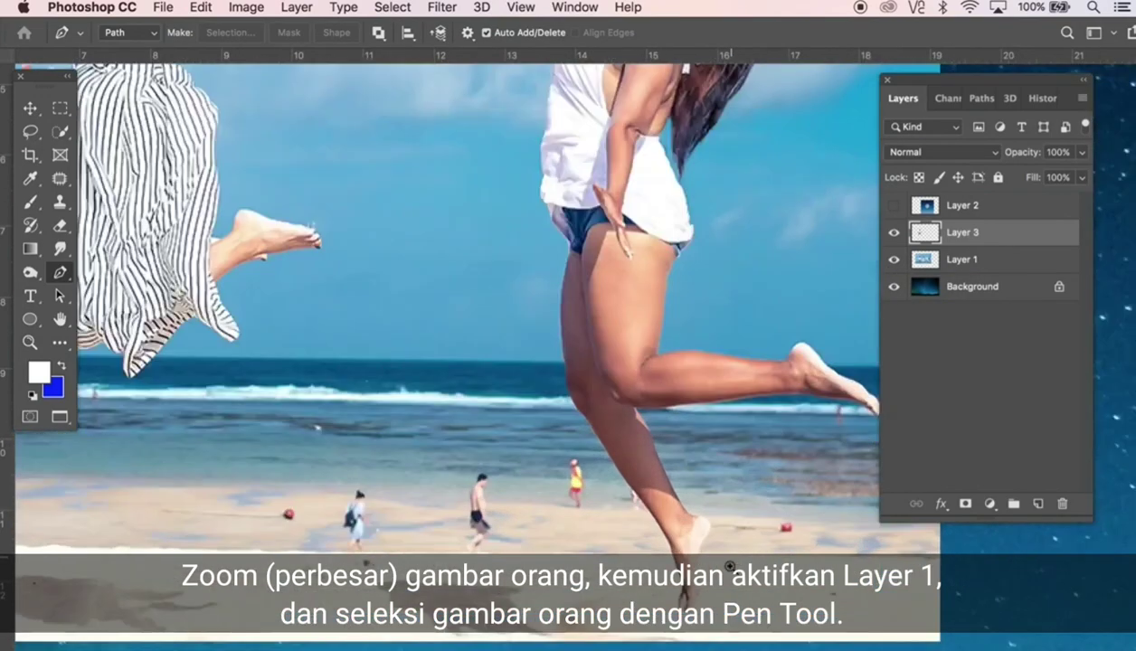
{"action": "left_click", "coordinate": [712, 593]}
{"action": "scroll", "coordinate": [707, 609], "scroll_direction": "up", "scroll_amount": 2}
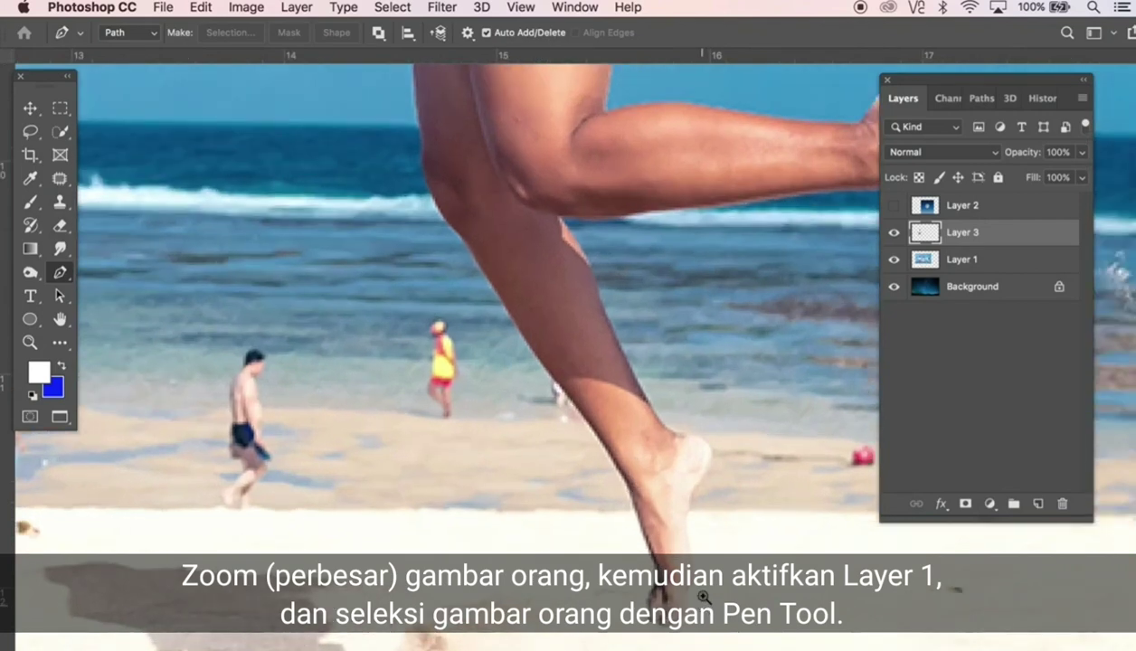
{"action": "scroll", "coordinate": [615, 448], "scroll_direction": "down", "scroll_amount": 3}
{"action": "scroll", "coordinate": [615, 448], "scroll_direction": "right", "scroll_amount": 2}
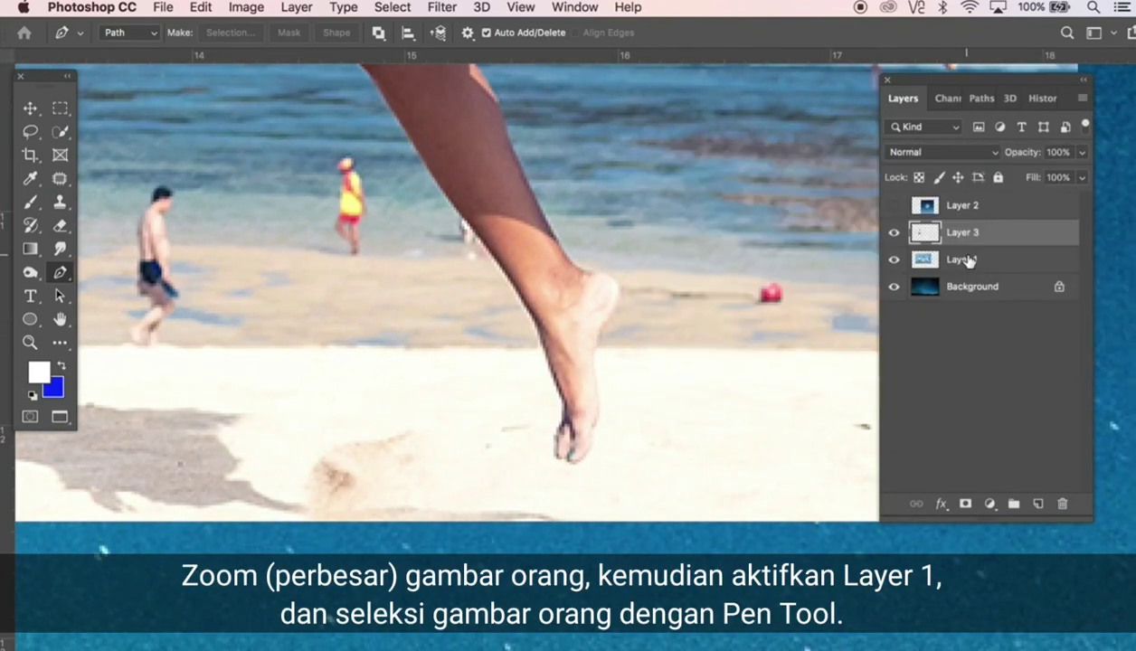
{"action": "left_click", "coordinate": [938, 270]}
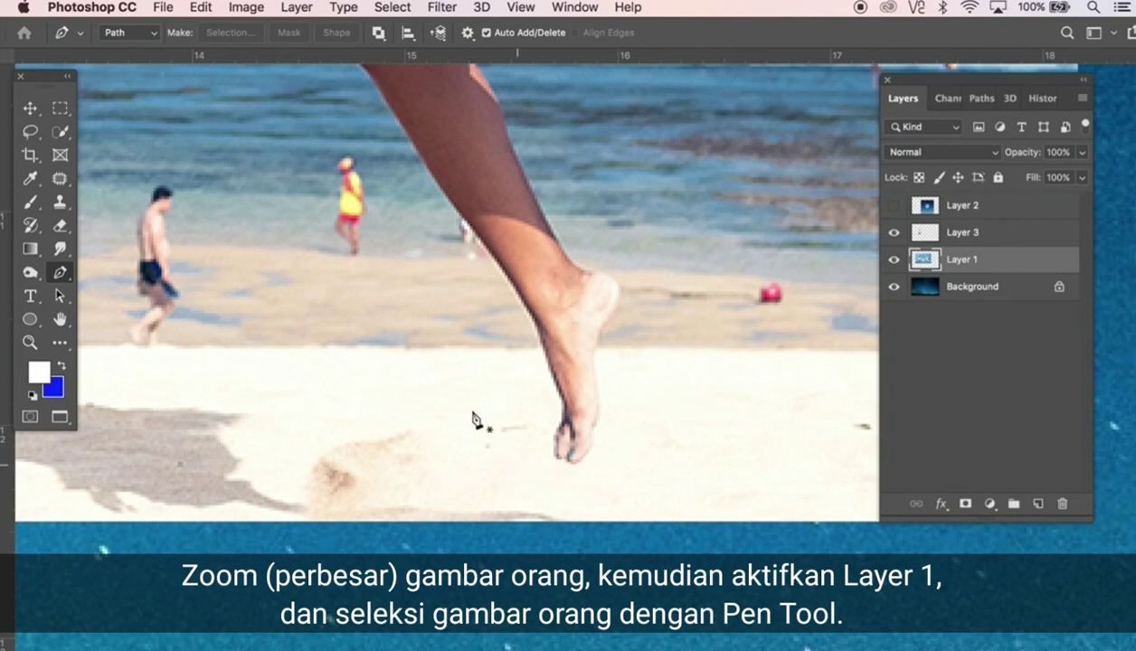
Start a pen path at the woman's foot and trace up her shin and thigh.
{"action": "left_click", "coordinate": [556, 460]}
{"action": "left_click_drag", "start_coordinate": [559, 426], "coordinate": [563, 412]}
{"action": "left_click", "coordinate": [564, 400]}
{"action": "left_click", "coordinate": [538, 348]}
{"action": "left_click_drag", "start_coordinate": [531, 314], "coordinate": [524, 303]}
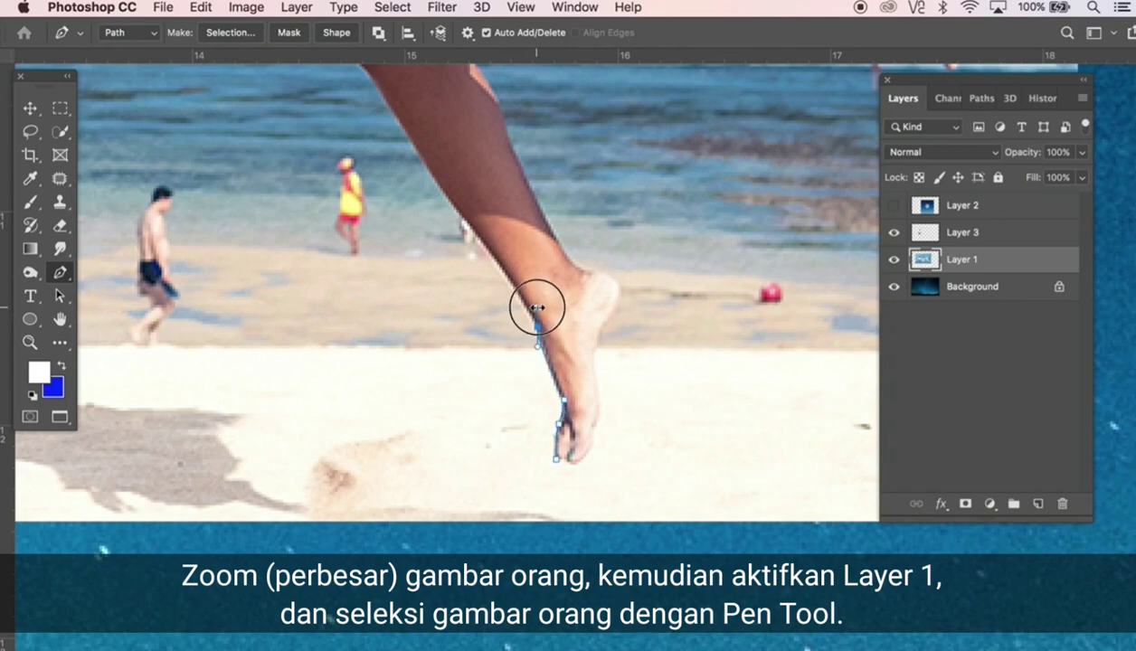
{"action": "left_click_drag", "start_coordinate": [423, 169], "coordinate": [625, 530]}
{"action": "left_click", "coordinate": [567, 313]}
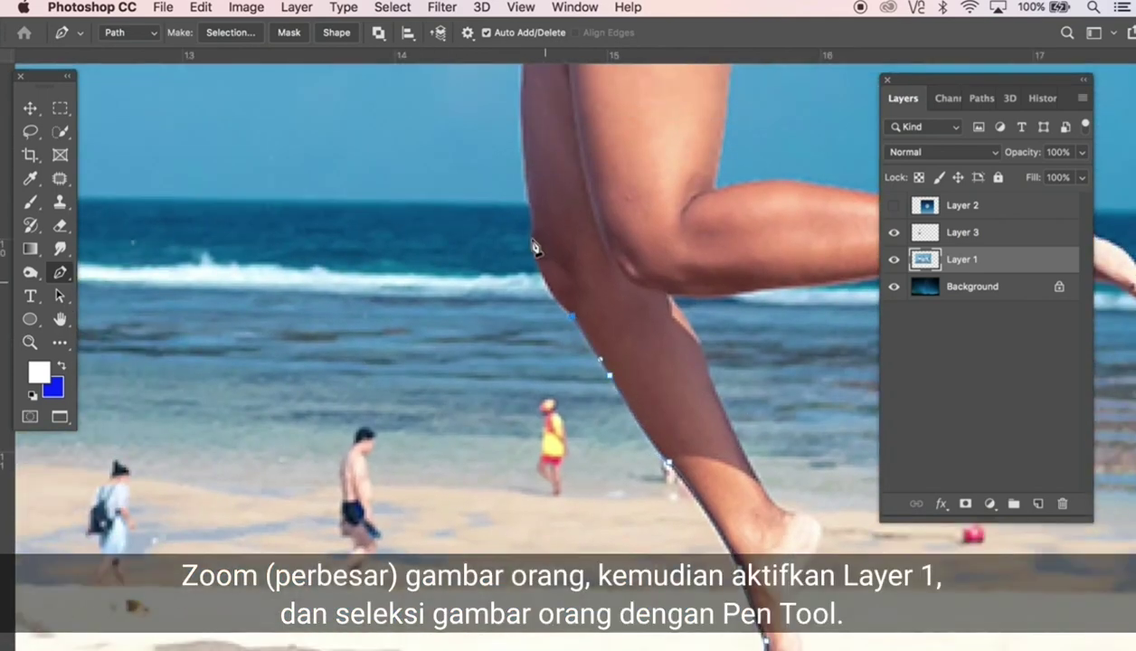
{"action": "left_click", "coordinate": [527, 228]}
{"action": "left_click", "coordinate": [517, 173]}
{"action": "left_click", "coordinate": [516, 97]}
{"action": "scroll", "coordinate": [511, 310], "scroll_direction": "up", "scroll_amount": 3}
{"action": "scroll", "coordinate": [512, 310], "scroll_direction": "up", "scroll_amount": 5}
Continue the path up the hip, shorts and shirt side toward the shoulder.
{"action": "left_click", "coordinate": [482, 239]}
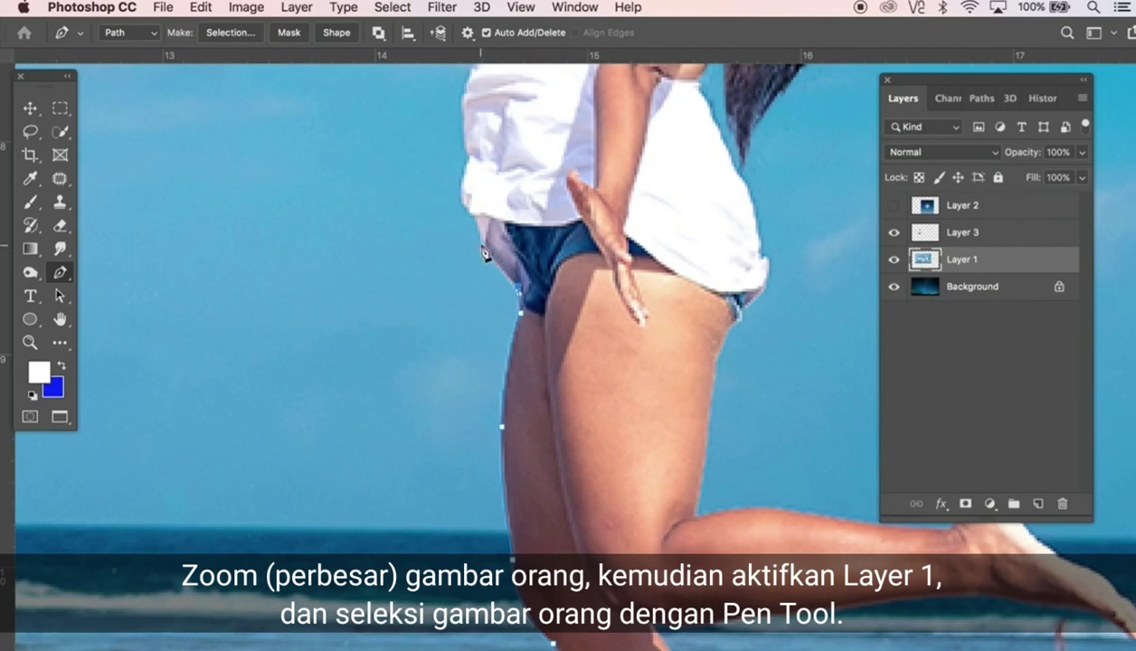
{"action": "left_click", "coordinate": [475, 214]}
{"action": "left_click", "coordinate": [461, 178]}
{"action": "left_click", "coordinate": [471, 151]}
{"action": "scroll", "coordinate": [471, 172], "scroll_direction": "up", "scroll_amount": 5}
{"action": "left_click", "coordinate": [475, 327]}
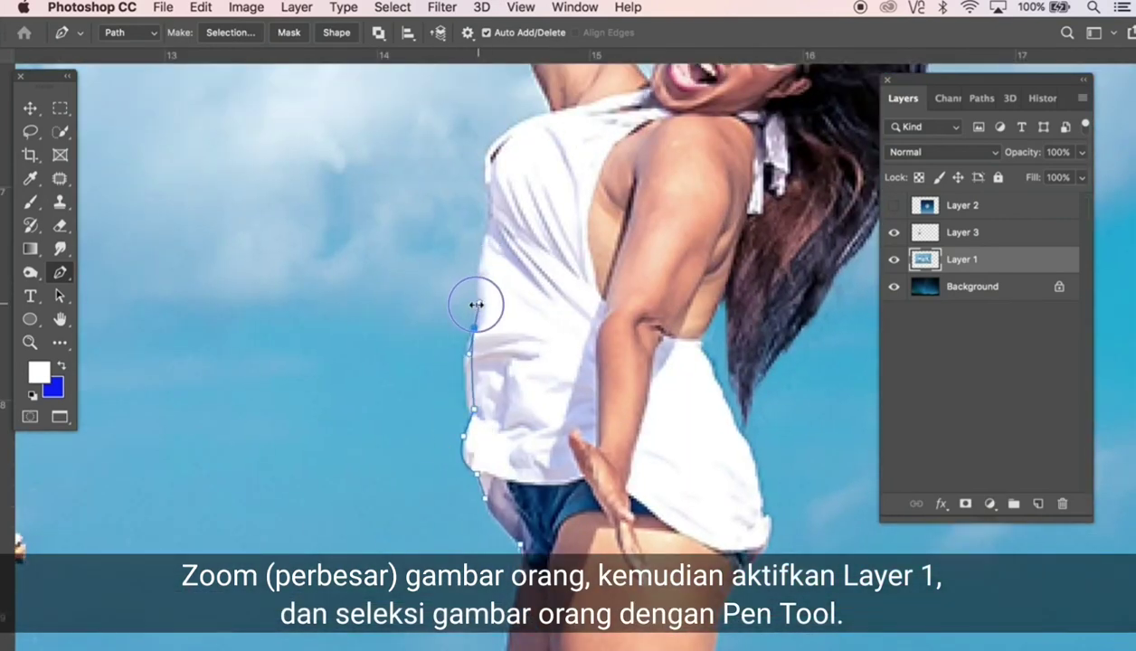
{"action": "left_click", "coordinate": [486, 236]}
{"action": "left_click", "coordinate": [486, 188]}
{"action": "left_click", "coordinate": [518, 120]}
{"action": "scroll", "coordinate": [464, 410], "scroll_direction": "up", "scroll_amount": 5}
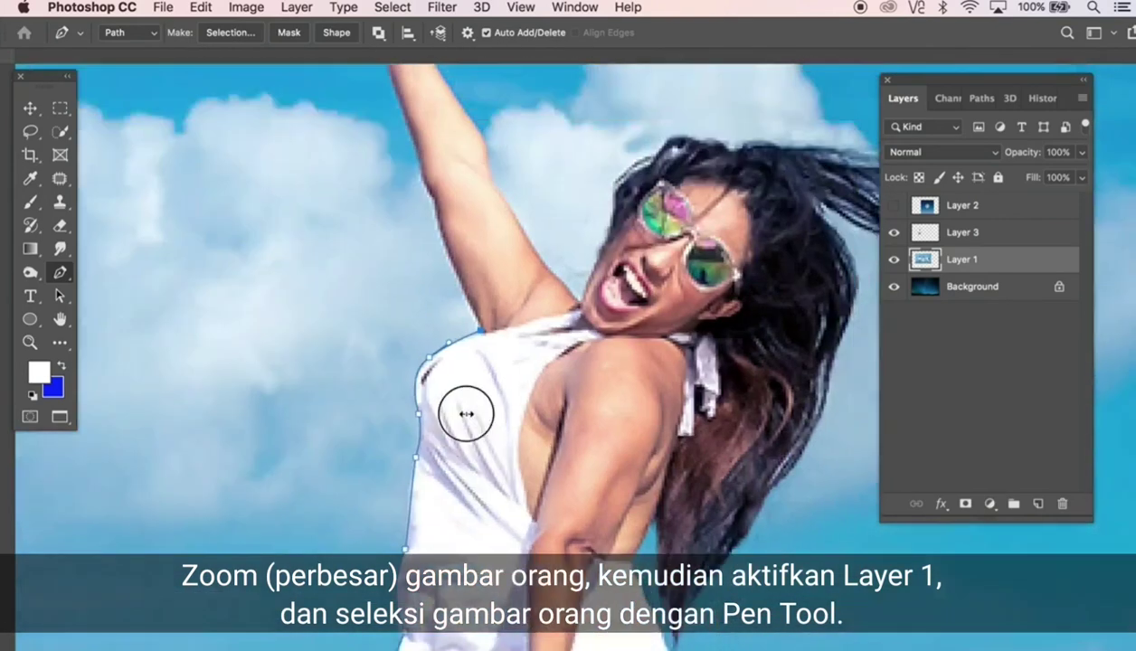
Outline the shoulder, the raised arm and hand, and back down the arm.
{"action": "left_click", "coordinate": [382, 358]}
{"action": "left_click", "coordinate": [384, 324]}
{"action": "left_click", "coordinate": [373, 290]}
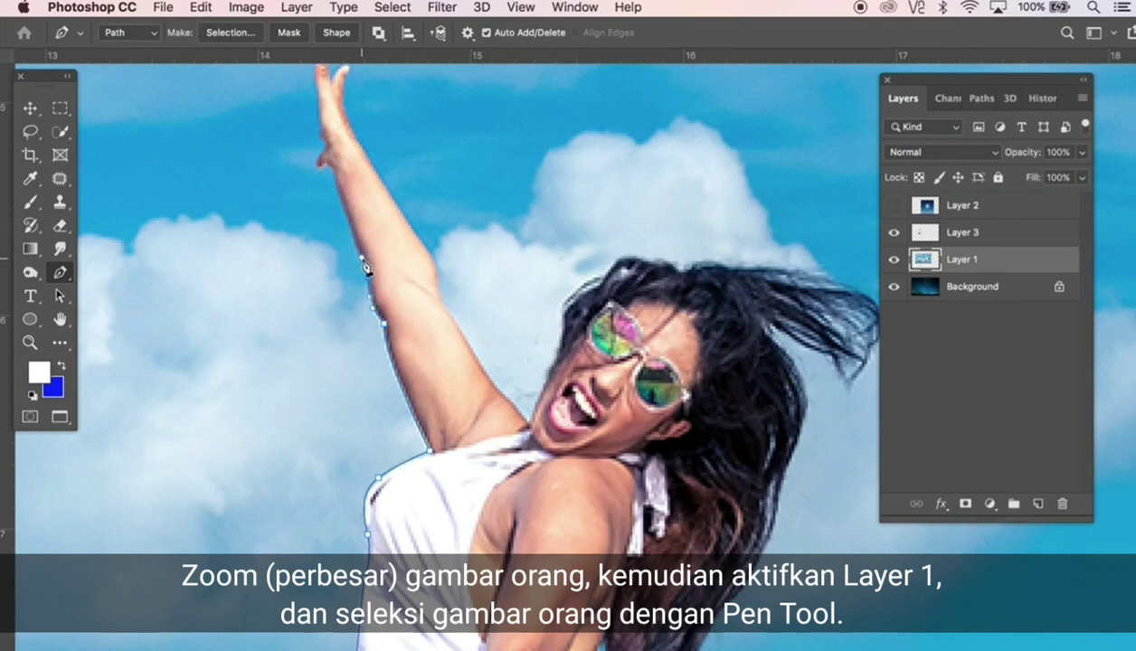
{"action": "left_click", "coordinate": [320, 164]}
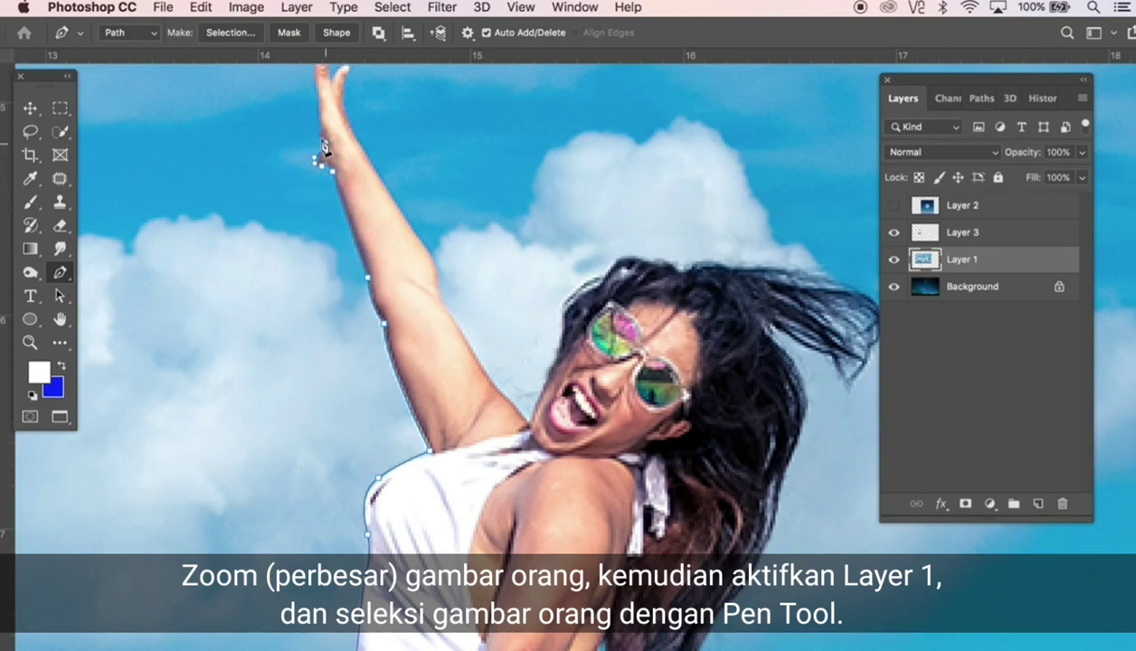
{"action": "scroll", "coordinate": [323, 146], "scroll_direction": "up", "scroll_amount": 5}
{"action": "left_click", "coordinate": [323, 237]}
{"action": "left_click", "coordinate": [344, 244]}
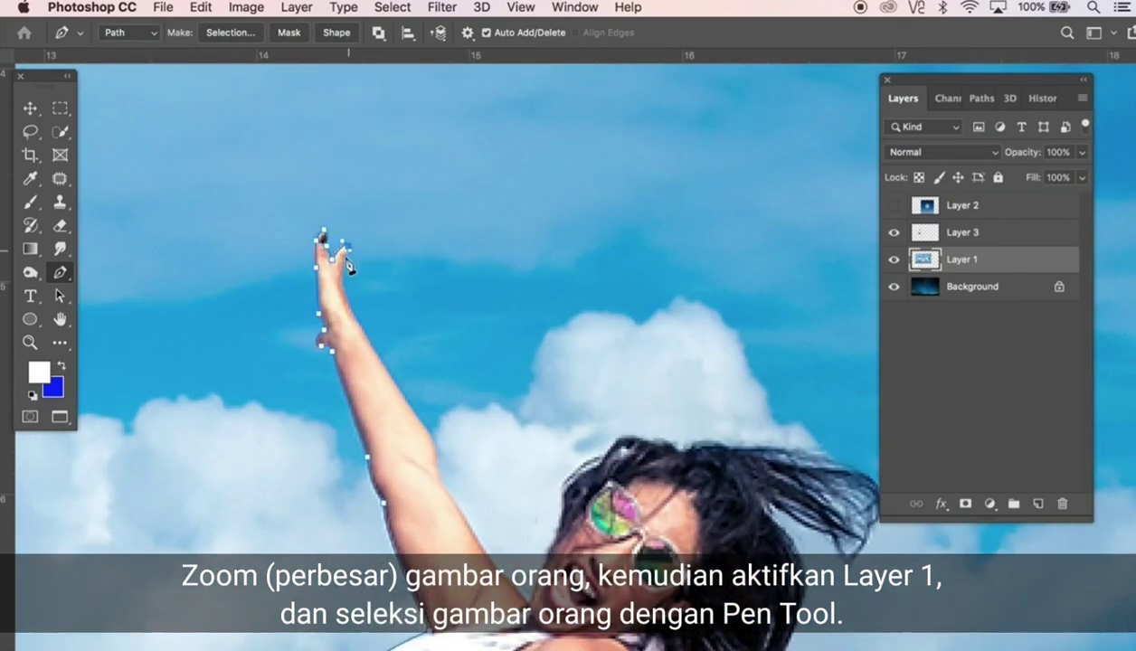
{"action": "left_click", "coordinate": [352, 308]}
{"action": "left_click", "coordinate": [423, 426]}
{"action": "mouse_move", "coordinate": [442, 476]}
{"action": "left_mouse_down"}
{"action": "mouse_move", "coordinate": [454, 520]}
{"action": "mouse_move", "coordinate": [441, 469]}
{"action": "left_mouse_up"}
{"action": "left_click", "coordinate": [476, 533]}
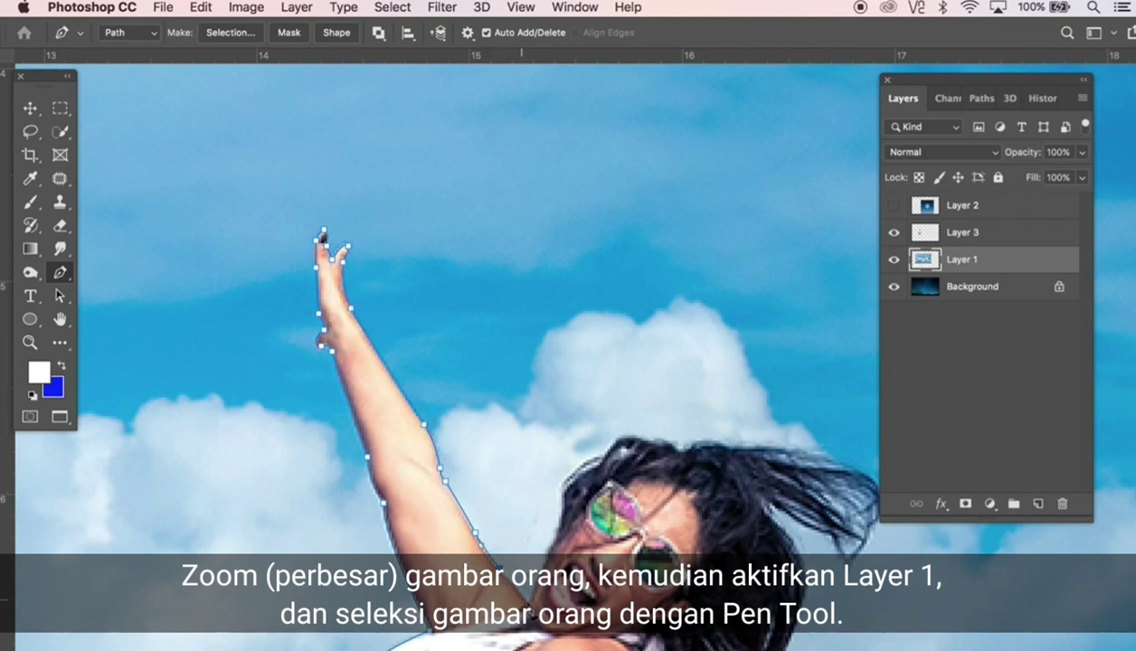
Trace along the top of the woman's hair toward its tips.
{"action": "left_click", "coordinate": [568, 473]}
{"action": "left_click", "coordinate": [598, 453]}
{"action": "left_click", "coordinate": [623, 445]}
{"action": "left_click", "coordinate": [645, 438]}
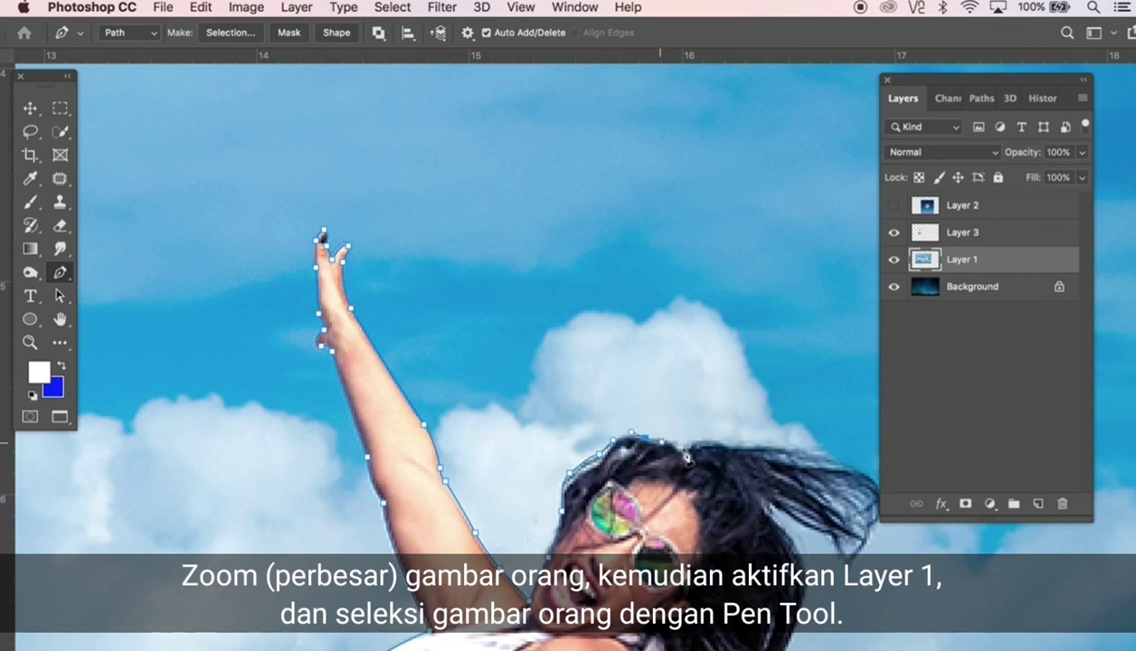
{"action": "left_click", "coordinate": [680, 448]}
{"action": "left_click", "coordinate": [740, 453]}
{"action": "scroll", "coordinate": [744, 453], "scroll_direction": "down", "scroll_amount": 4}
{"action": "scroll", "coordinate": [744, 452], "scroll_direction": "right", "scroll_amount": 5}
Outline the flying hair tips and the inner edge of the hair strand.
{"action": "left_click", "coordinate": [609, 300]}
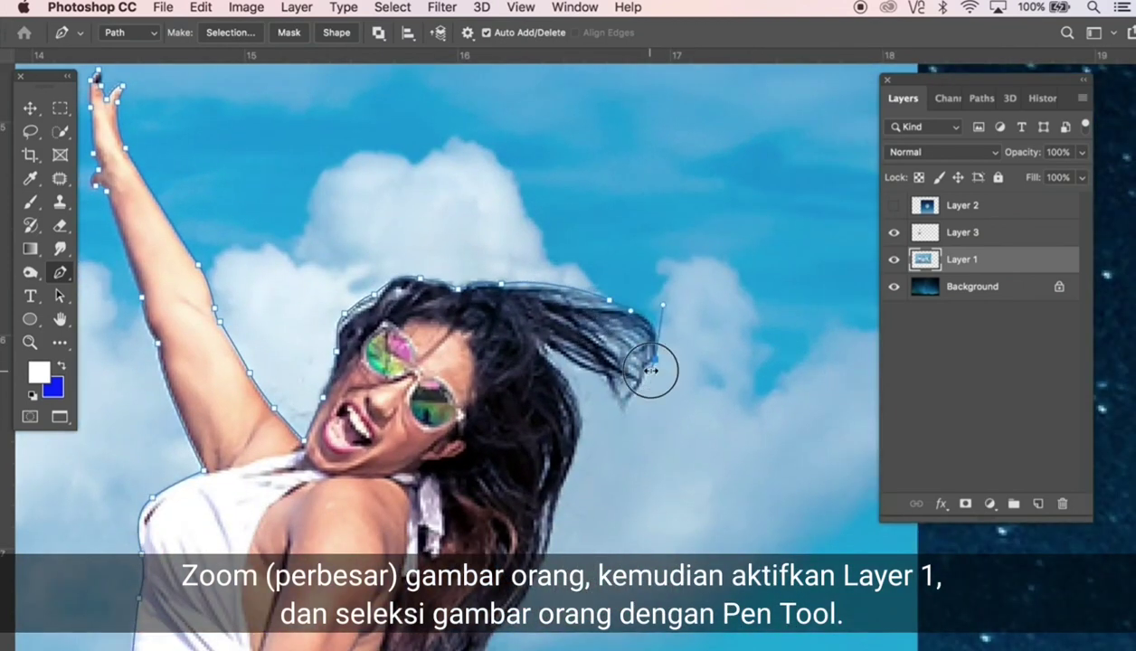
{"action": "left_click", "coordinate": [650, 361]}
{"action": "left_click", "coordinate": [544, 345]}
{"action": "left_click", "coordinate": [554, 362]}
{"action": "left_click", "coordinate": [591, 405]}
{"action": "left_click", "coordinate": [577, 443]}
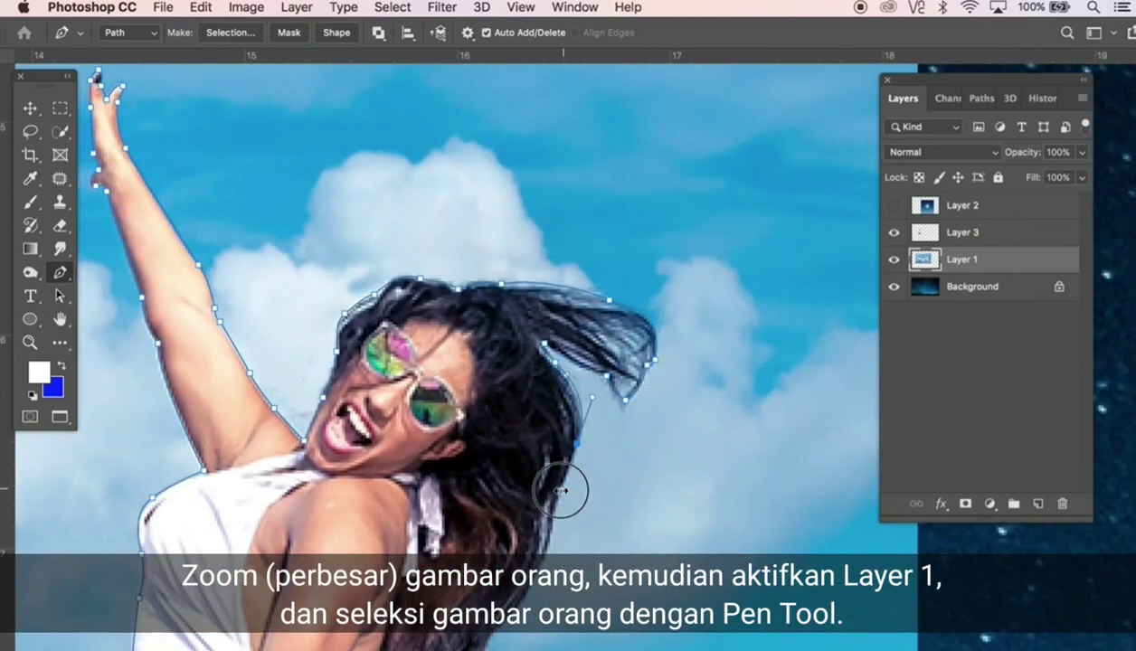
{"action": "left_click", "coordinate": [567, 484]}
{"action": "scroll", "coordinate": [558, 517], "scroll_direction": "down", "scroll_amount": 4}
{"action": "scroll", "coordinate": [559, 517], "scroll_direction": "left", "scroll_amount": 2}
Trace down the hair's outer edge and along the arm.
{"action": "left_click", "coordinate": [649, 331]}
{"action": "left_click", "coordinate": [592, 448]}
{"action": "left_click", "coordinate": [581, 472]}
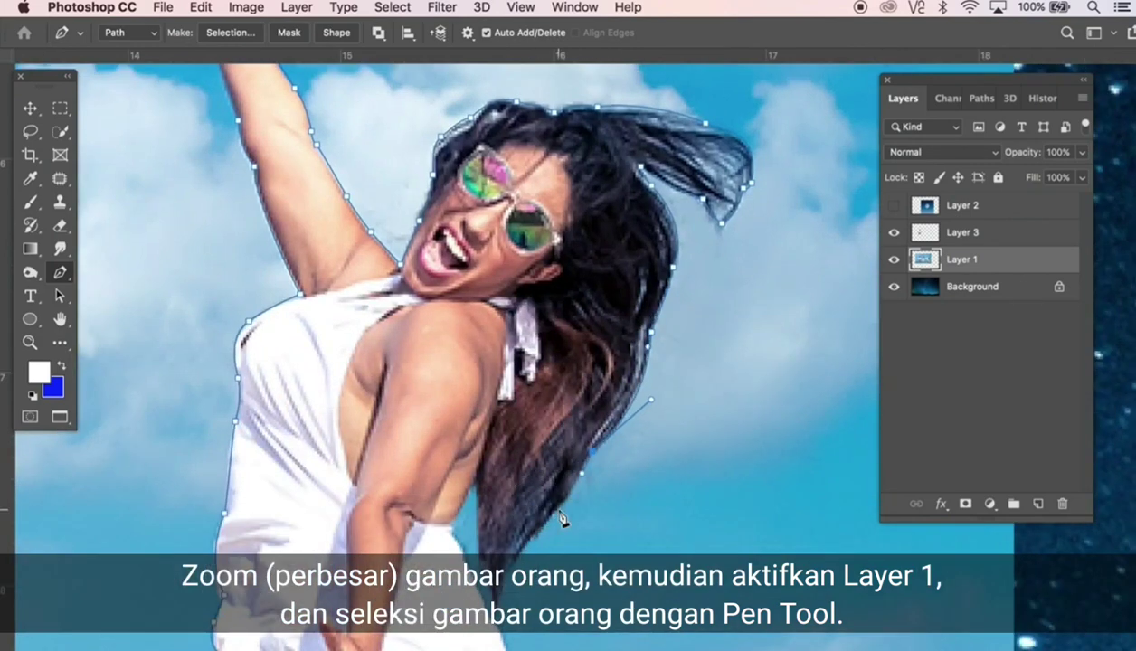
{"action": "left_click", "coordinate": [569, 496]}
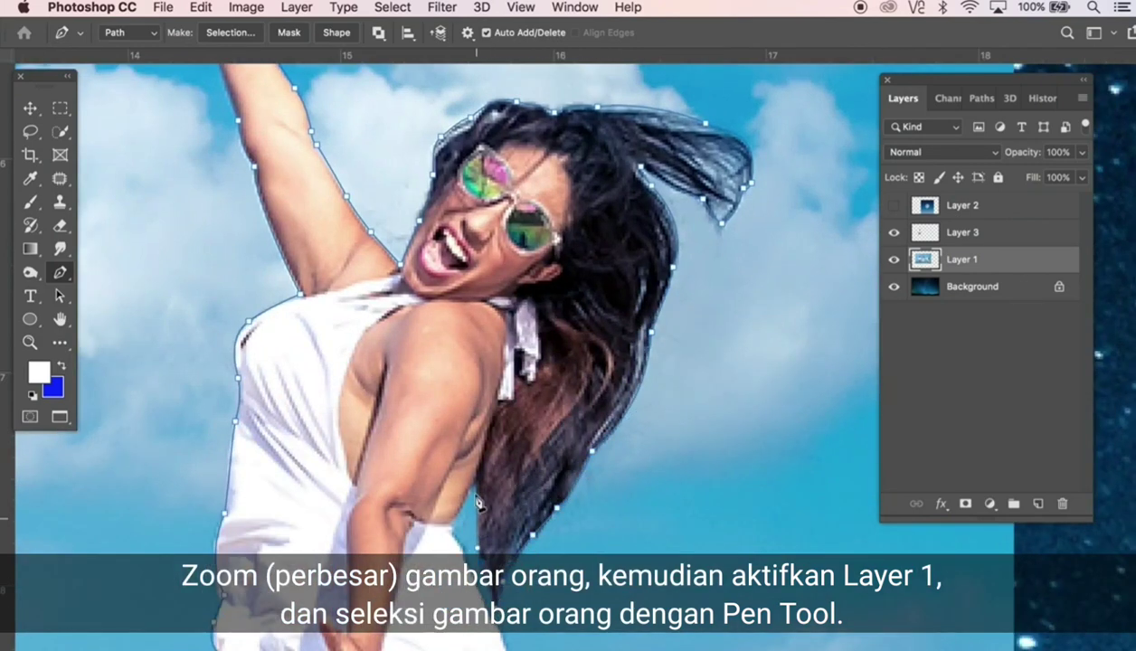
{"action": "left_click", "coordinate": [478, 479]}
{"action": "left_click", "coordinate": [460, 529]}
{"action": "scroll", "coordinate": [461, 554], "scroll_direction": "down", "scroll_amount": 7}
{"action": "scroll", "coordinate": [461, 554], "scroll_direction": "left", "scroll_amount": 2}
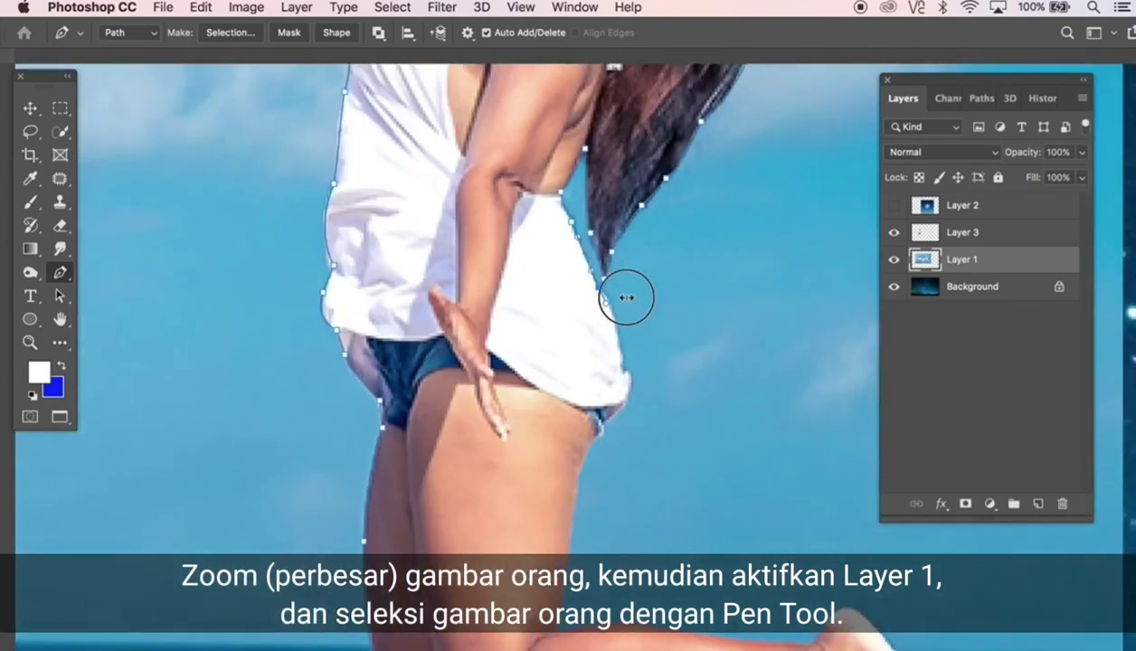
Trace down the shirt's right edge to the hem and down the thigh.
{"action": "left_click", "coordinate": [600, 268]}
{"action": "left_click", "coordinate": [619, 314]}
{"action": "left_click", "coordinate": [628, 362]}
{"action": "left_click", "coordinate": [606, 399]}
{"action": "left_click", "coordinate": [596, 420]}
{"action": "left_click", "coordinate": [586, 442]}
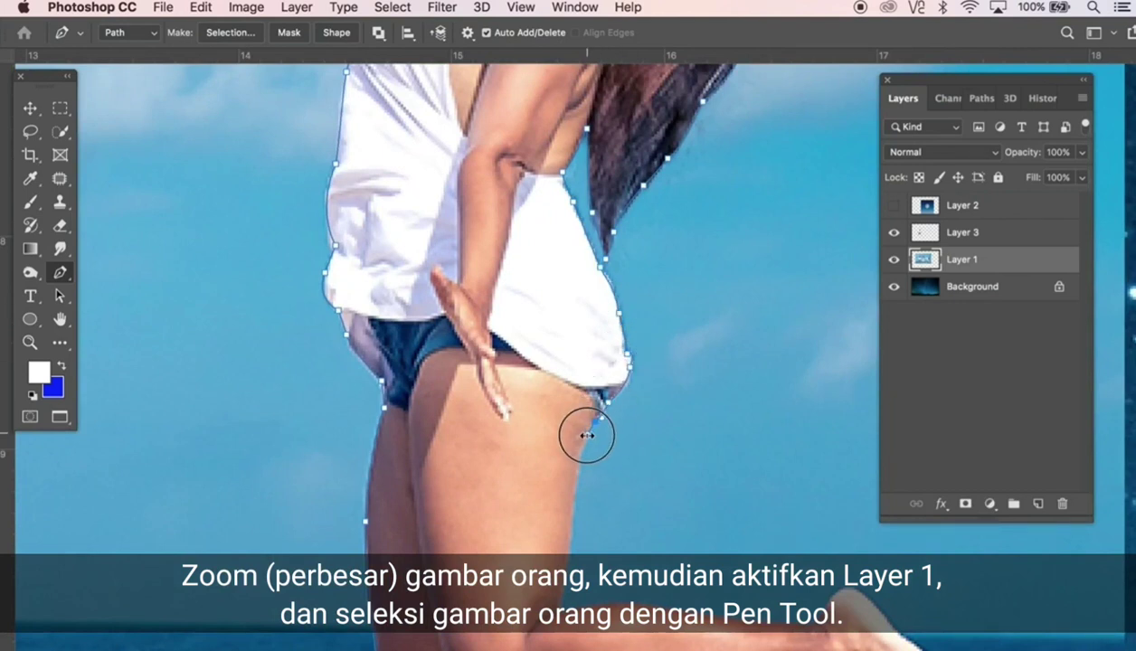
{"action": "left_click", "coordinate": [579, 466]}
{"action": "left_click", "coordinate": [575, 493]}
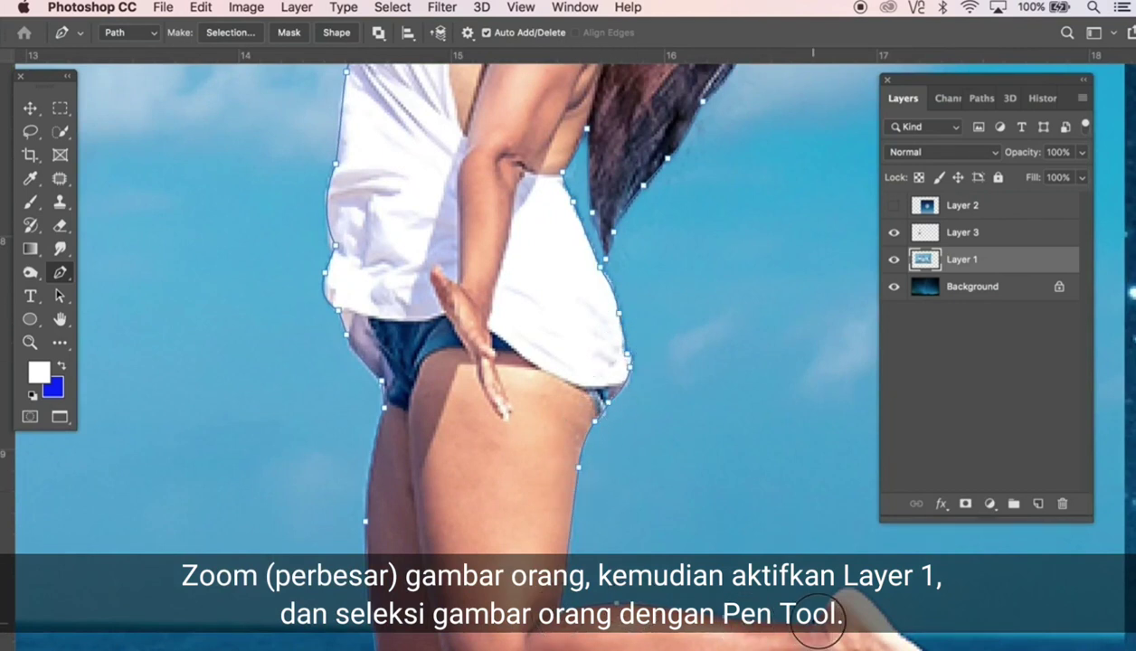
Outline along the raised leg and the top of its foot to the toe tip.
{"action": "left_click", "coordinate": [855, 588]}
{"action": "left_click", "coordinate": [892, 619]}
{"action": "left_click", "coordinate": [905, 633]}
{"action": "left_click_drag", "start_coordinate": [909, 633], "coordinate": [756, 402]}
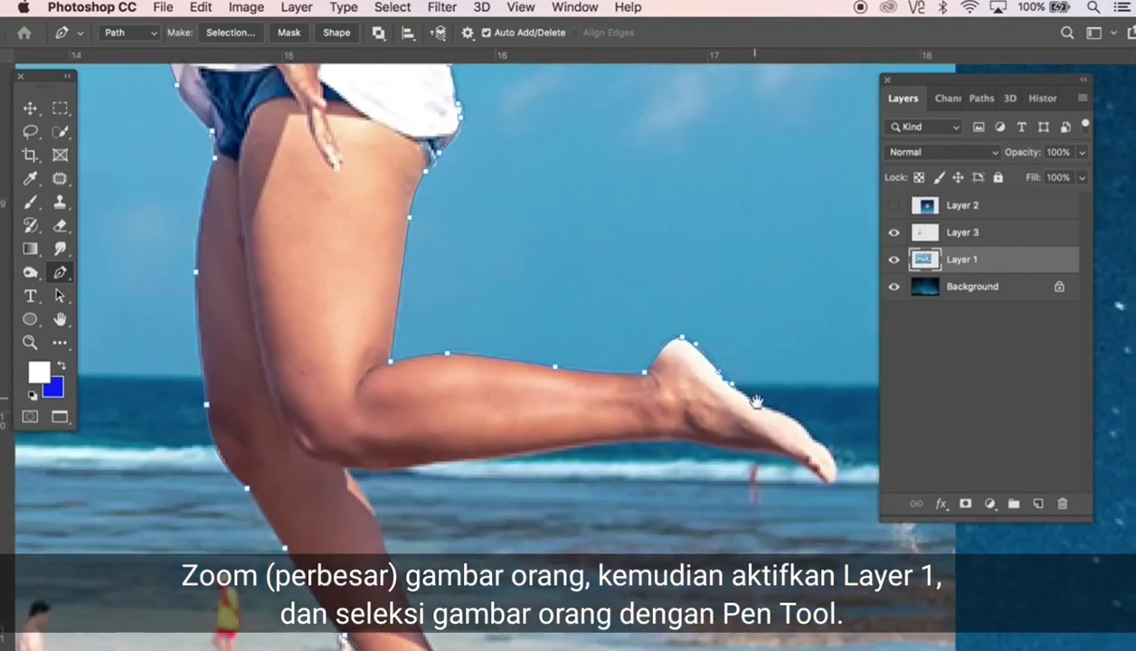
{"action": "left_click", "coordinate": [763, 406]}
{"action": "left_click", "coordinate": [814, 436]}
{"action": "left_click", "coordinate": [830, 479]}
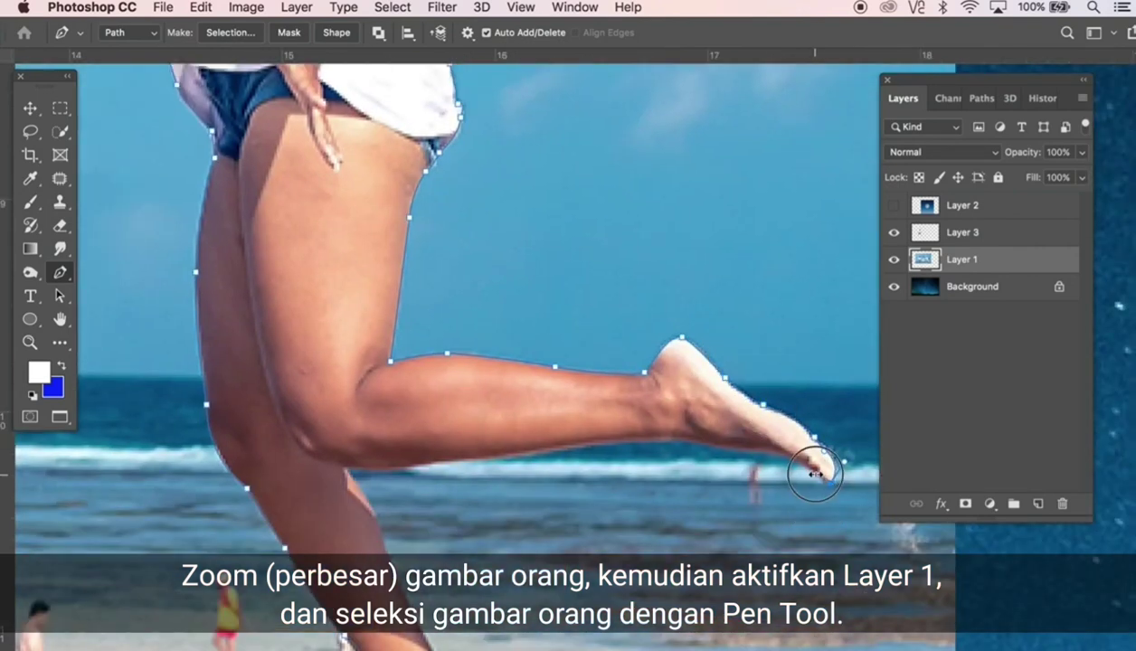
Trace the underside of the raised foot and leg toward the knee.
{"action": "left_click", "coordinate": [774, 452]}
{"action": "left_click", "coordinate": [695, 443]}
{"action": "left_click", "coordinate": [625, 443]}
{"action": "left_click", "coordinate": [514, 455]}
{"action": "left_click", "coordinate": [495, 459]}
{"action": "left_click", "coordinate": [430, 463]}
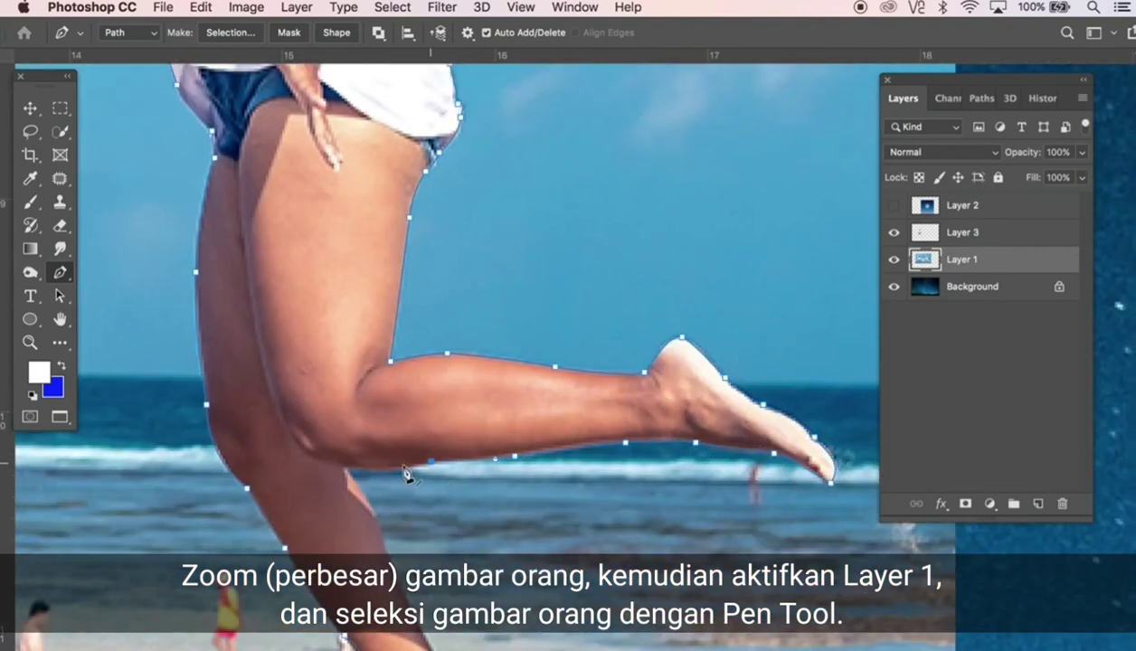
Finish the path around the lower leg, ankle and lower foot.
{"action": "left_click", "coordinate": [348, 467]}
{"action": "left_click", "coordinate": [375, 501]}
{"action": "left_click", "coordinate": [379, 532]}
{"action": "scroll", "coordinate": [439, 642], "scroll_direction": "down", "scroll_amount": 5}
{"action": "mouse_move", "coordinate": [443, 447]}
{"action": "left_mouse_down"}
{"action": "mouse_move", "coordinate": [473, 452]}
{"action": "mouse_move", "coordinate": [440, 515]}
{"action": "left_mouse_up"}
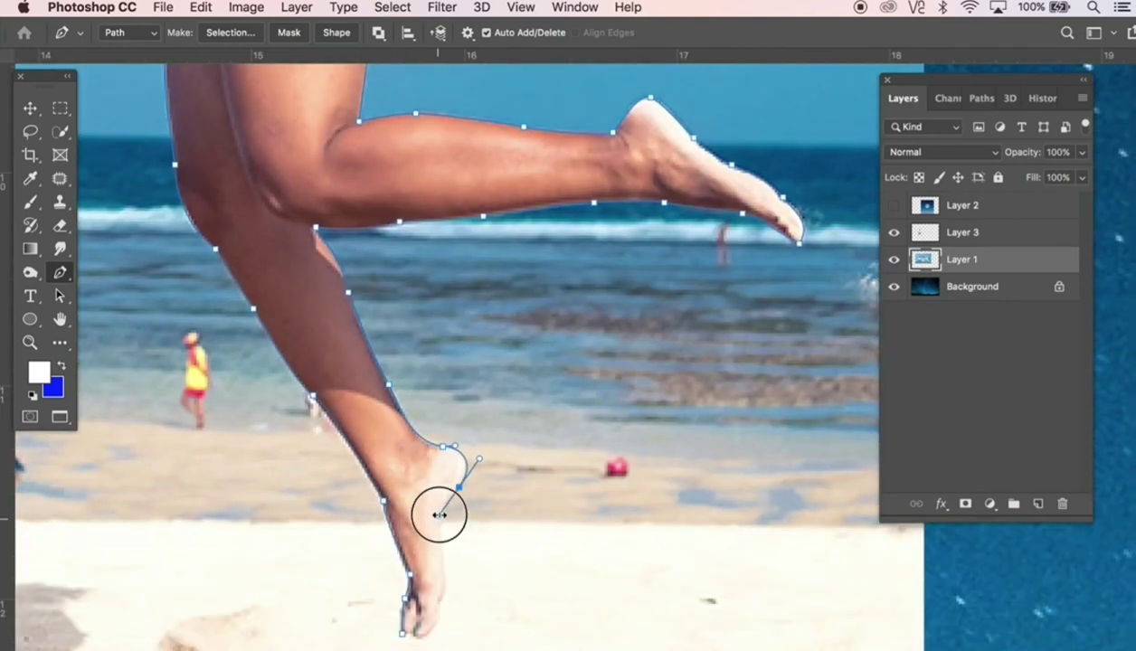
{"action": "mouse_move", "coordinate": [443, 556]}
{"action": "left_mouse_down"}
{"action": "mouse_move", "coordinate": [439, 613]}
{"action": "mouse_move", "coordinate": [398, 624]}
{"action": "mouse_move", "coordinate": [409, 630]}
{"action": "left_mouse_up"}
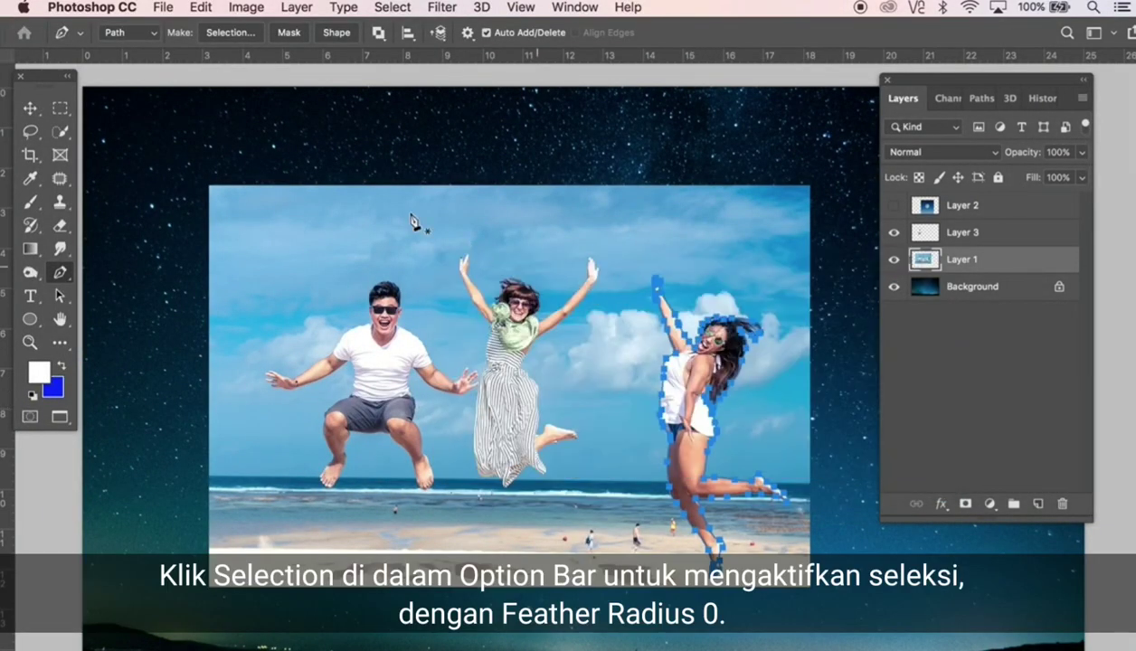
Turn the woman's path into a zero-feather selection, then copy and paste it as Layer 4.
{"action": "left_click", "coordinate": [237, 34]}
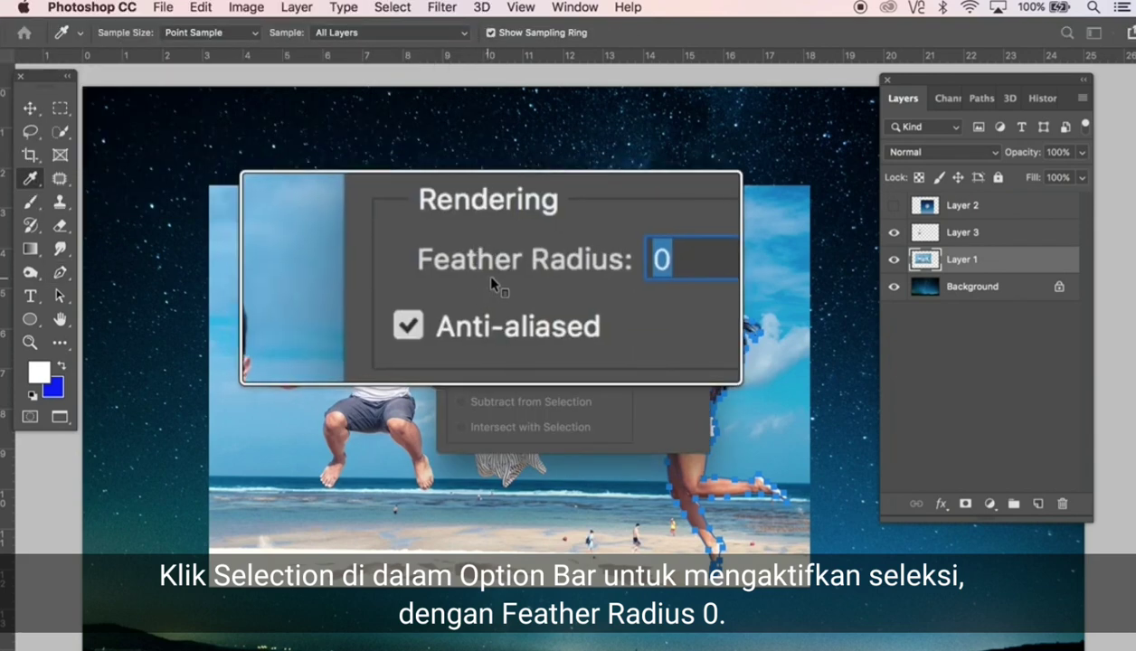
{"action": "left_click", "coordinate": [681, 261]}
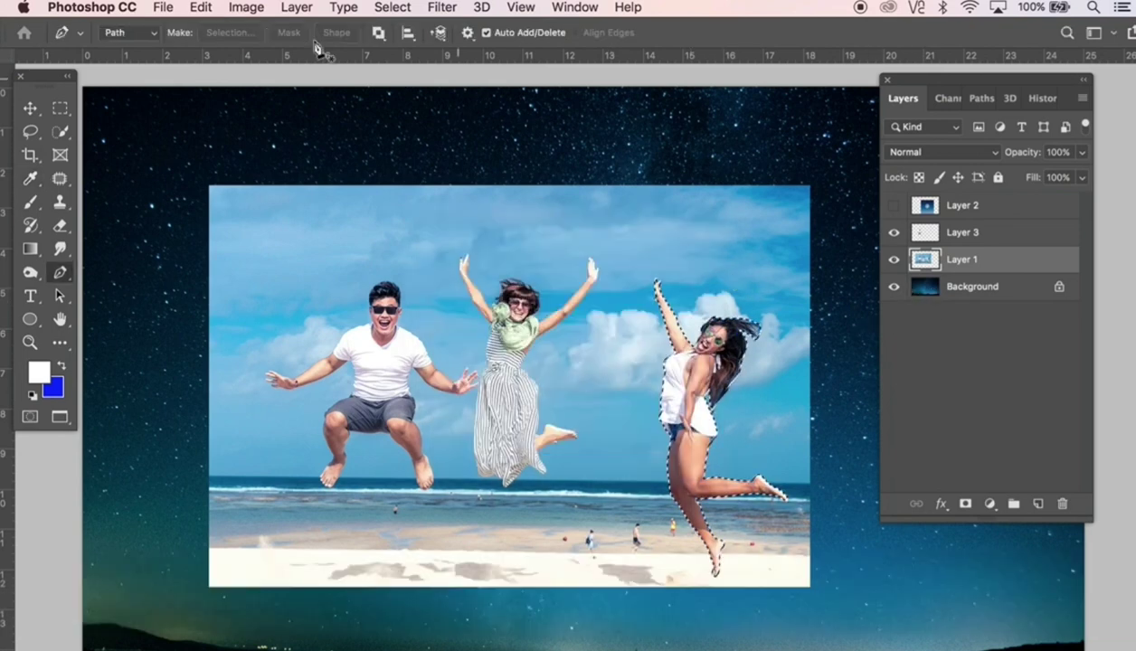
{"action": "left_click", "coordinate": [201, 7]}
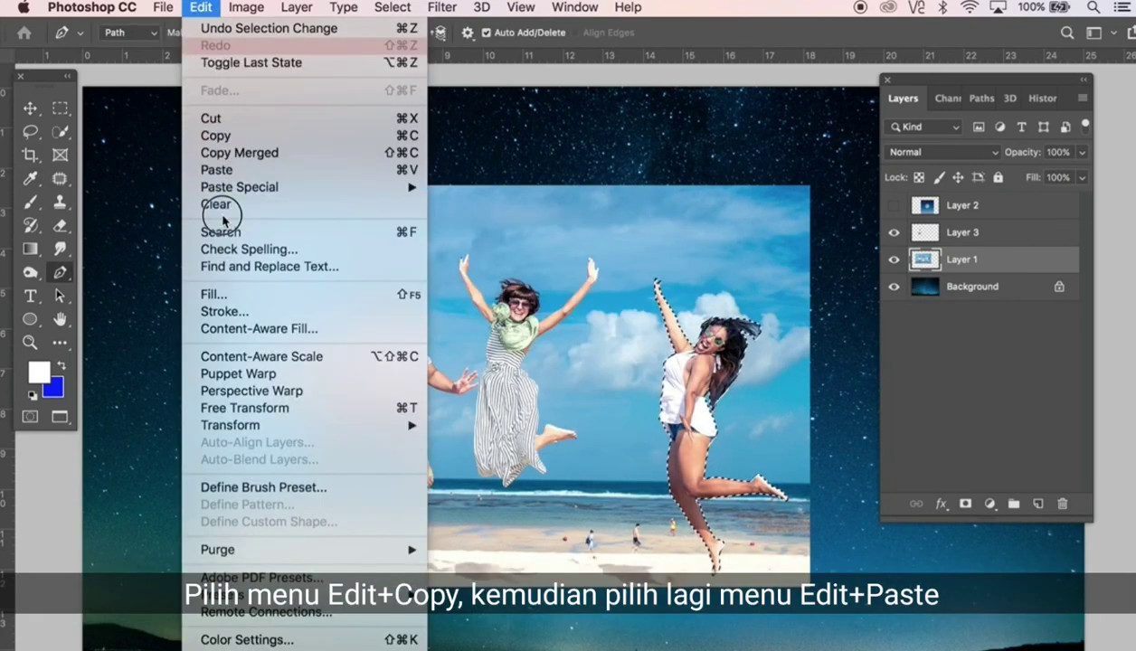
{"action": "left_click", "coordinate": [228, 151]}
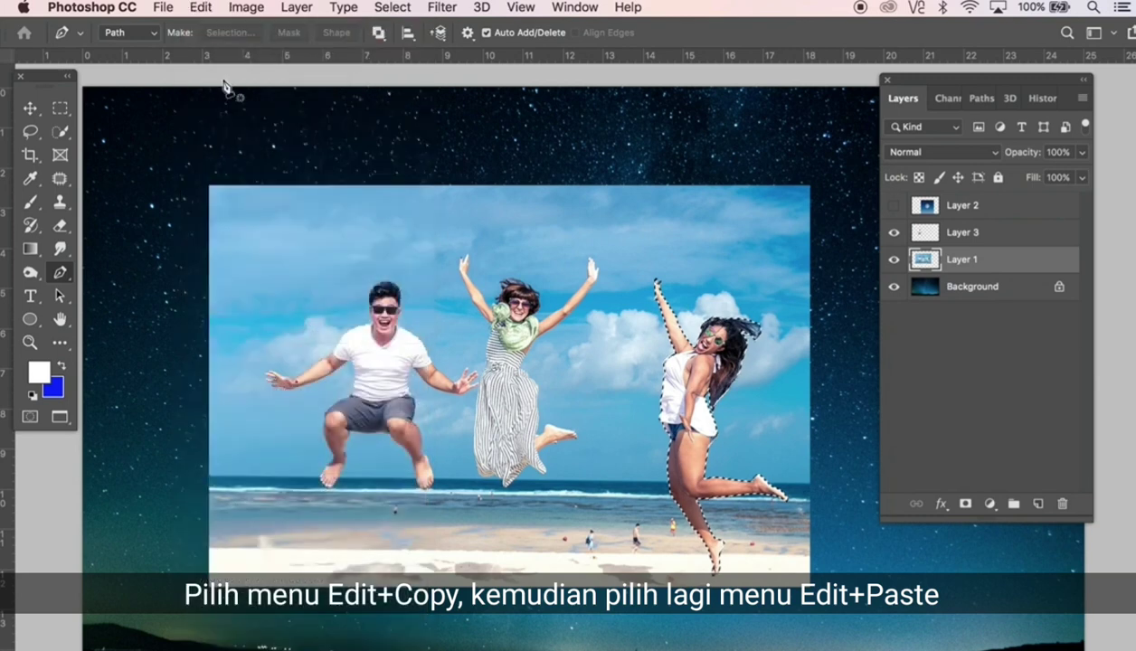
{"action": "left_click", "coordinate": [200, 8]}
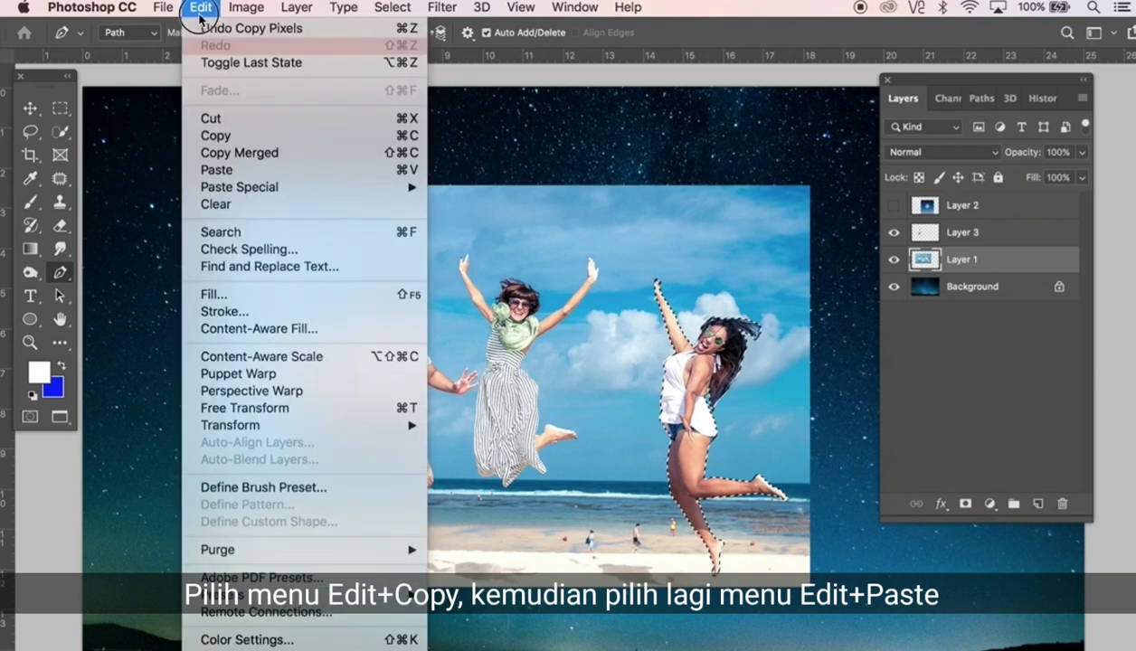
{"action": "left_click", "coordinate": [213, 170]}
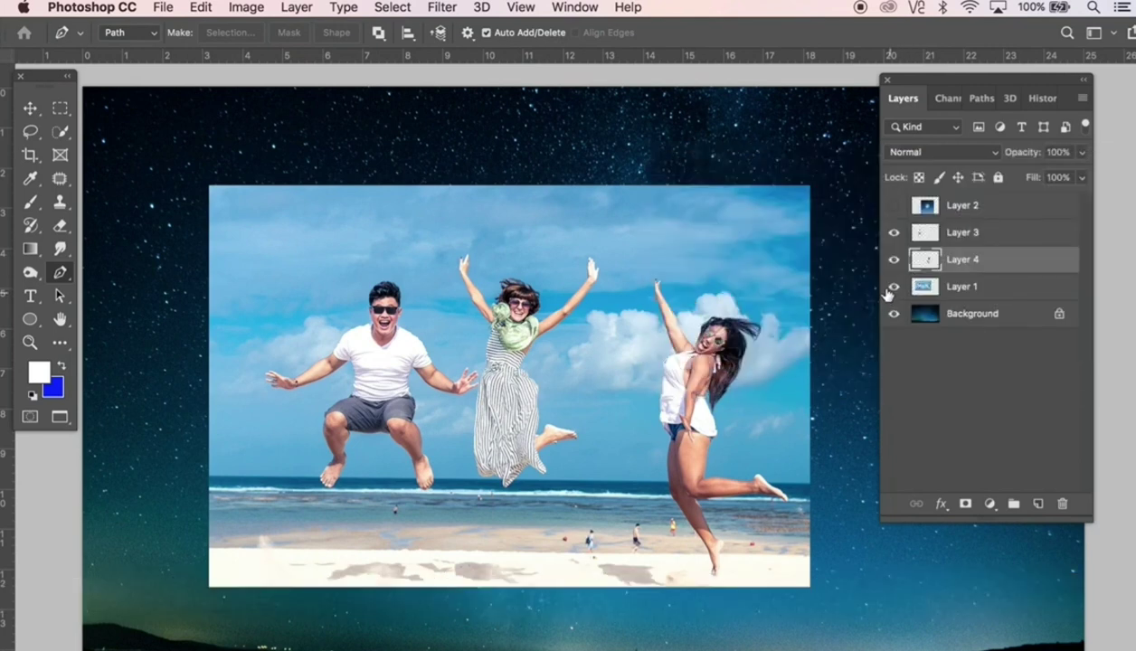
Hide Layer 1 and rename Layer 4 to 'Women' and Layer 3 to 'Men'.
{"action": "left_click", "coordinate": [894, 287]}
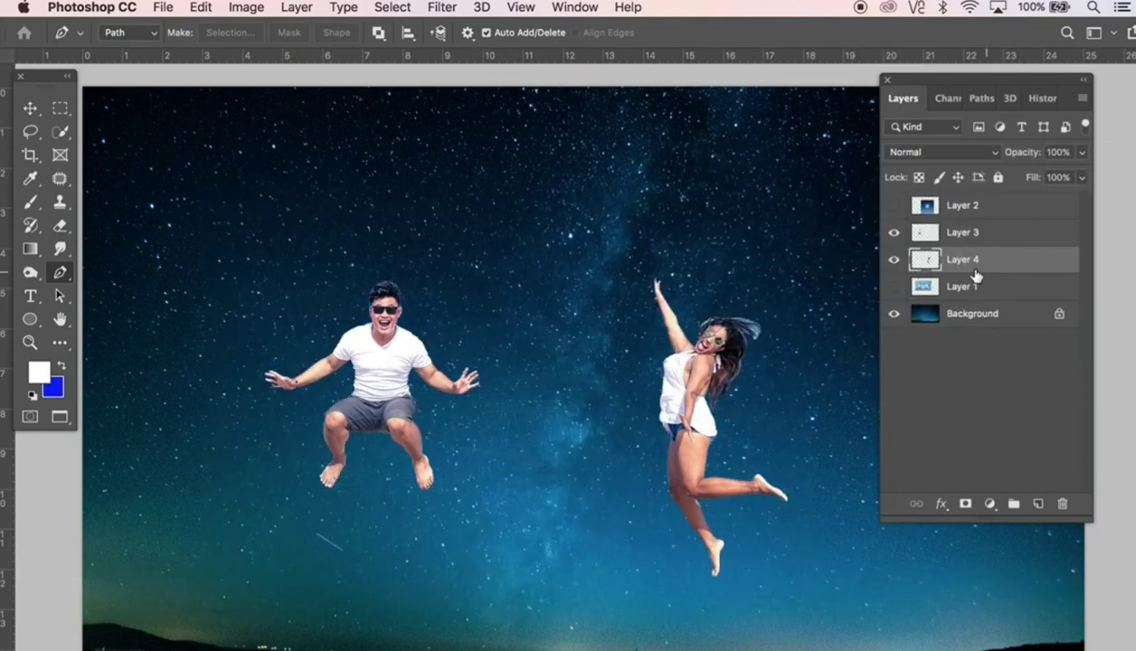
{"action": "double_click", "coordinate": [963, 260]}
{"action": "type", "text": "Women"}
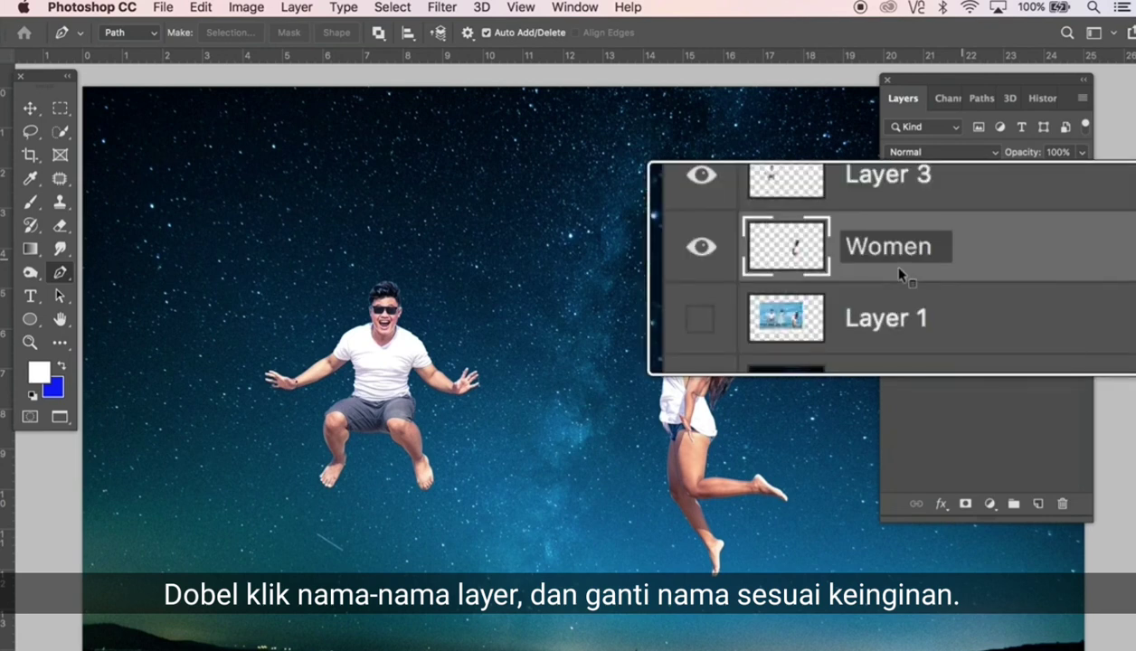
{"action": "double_click", "coordinate": [970, 232]}
{"action": "type", "text": "Men"}
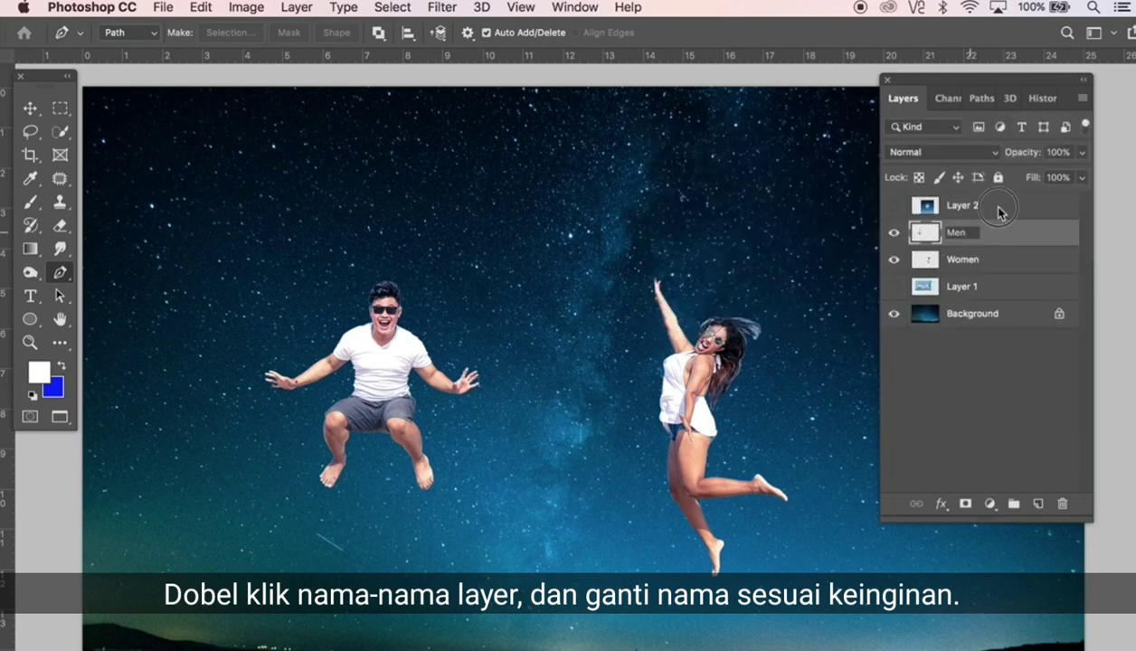
Show Layer 2, draw an ellipse over the moon and convert it to a selection.
{"action": "left_click", "coordinate": [999, 211]}
{"action": "left_click", "coordinate": [894, 207]}
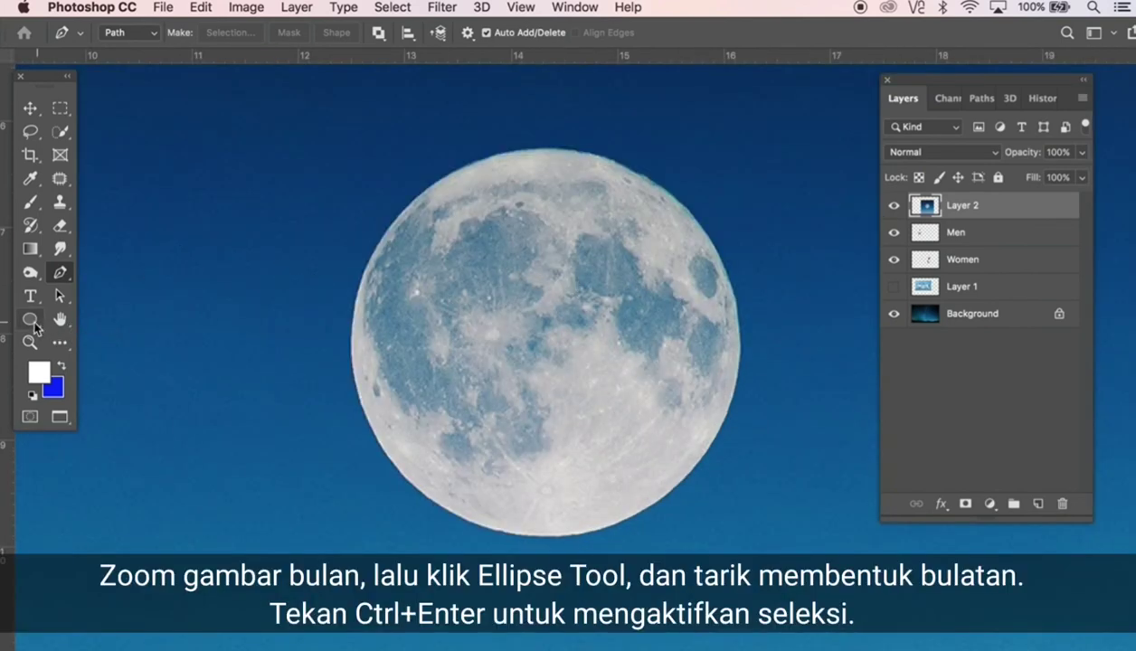
{"action": "left_click", "coordinate": [31, 321]}
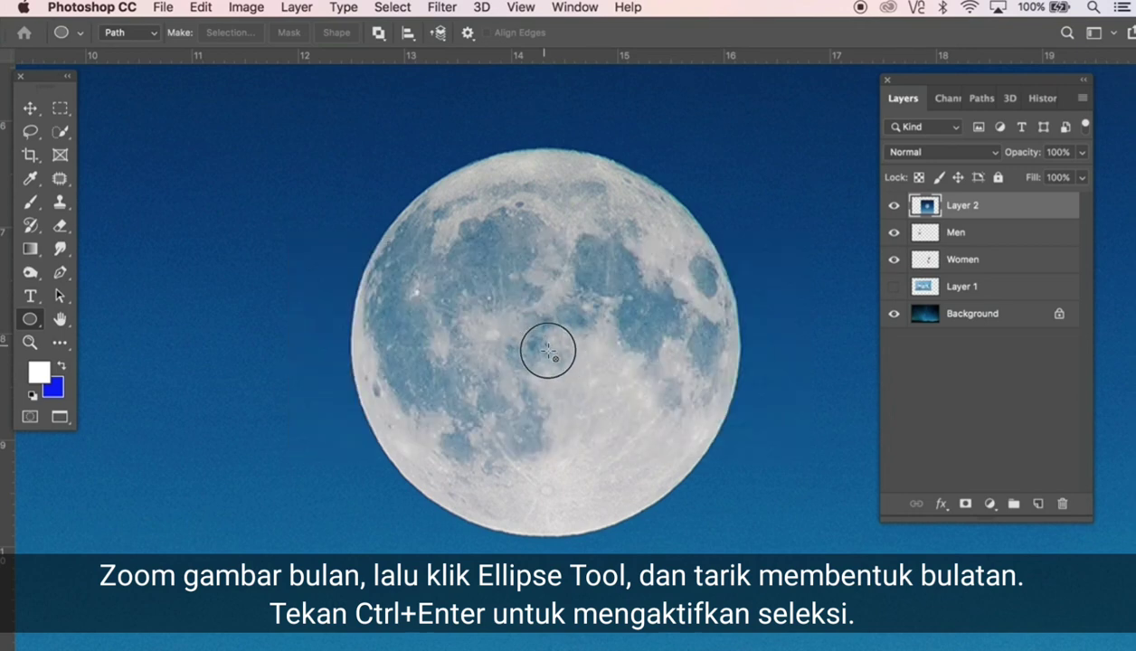
{"action": "mouse_move", "coordinate": [545, 345]}
{"action": "left_mouse_down"}
{"action": "mouse_move", "coordinate": [651, 516]}
{"action": "mouse_move", "coordinate": [735, 556]}
{"action": "left_mouse_up"}
{"action": "key", "text": "ctrl+Return"}
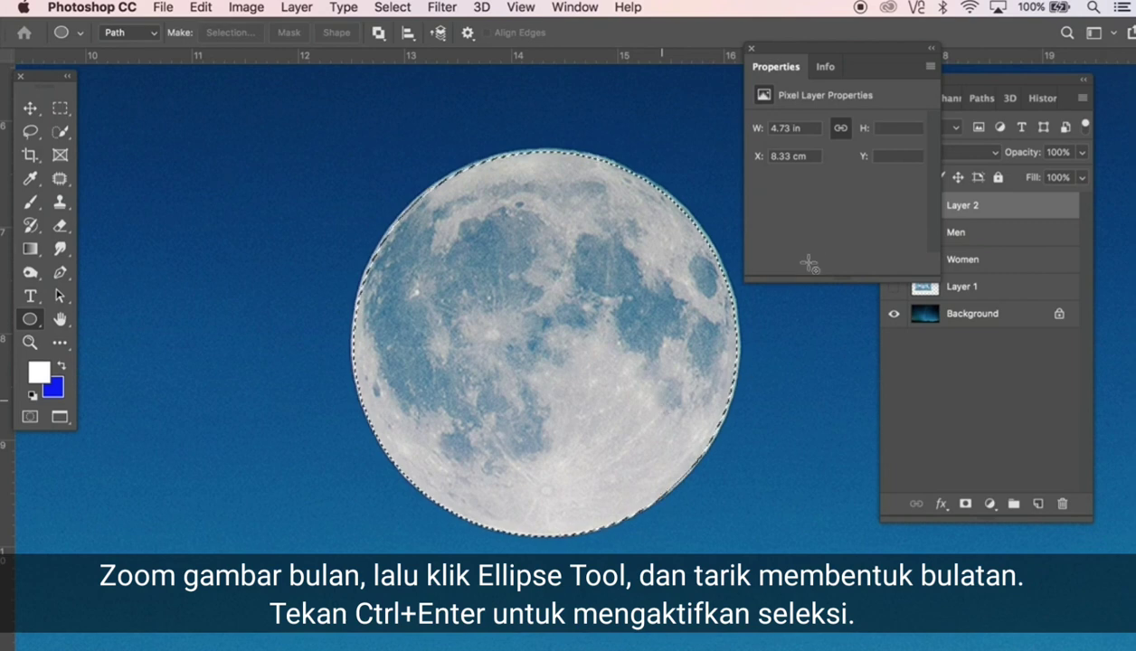
Copy the round moon and paste it onto a new Layer 3.
{"action": "left_click", "coordinate": [751, 49]}
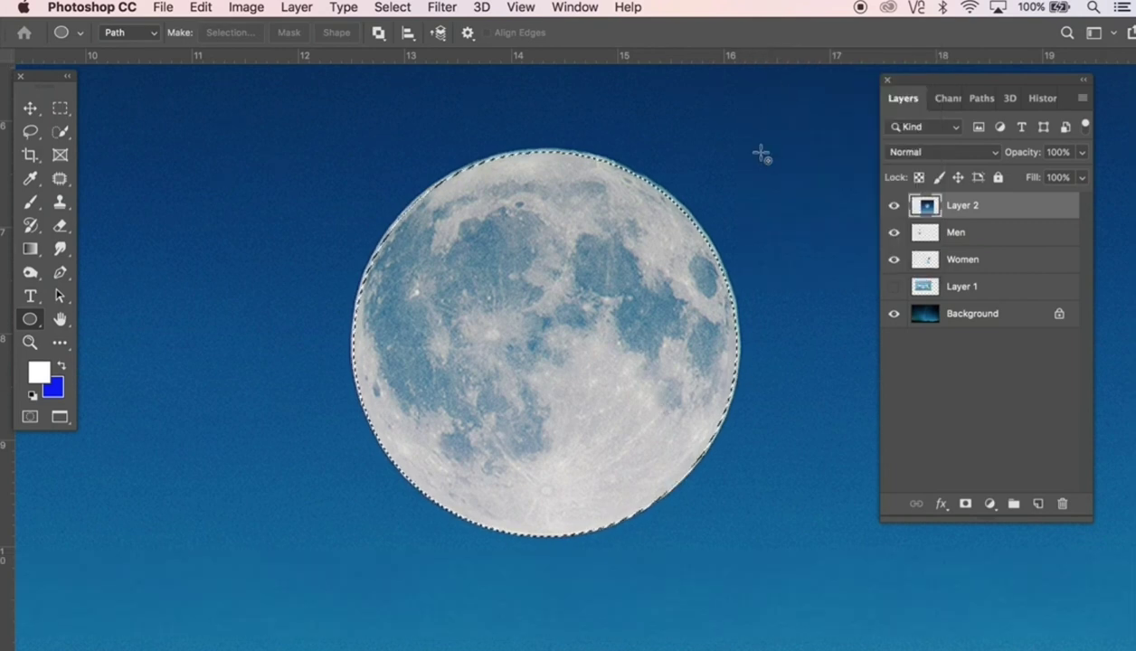
{"action": "left_click", "coordinate": [201, 7]}
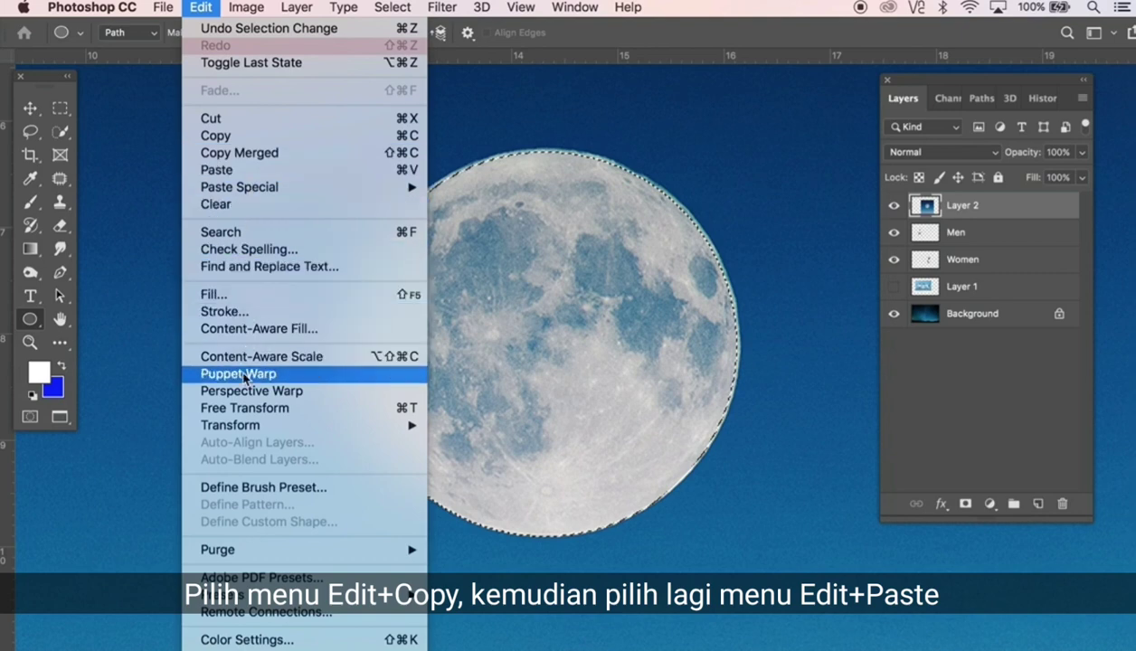
{"action": "left_click", "coordinate": [216, 135]}
{"action": "left_click", "coordinate": [201, 8]}
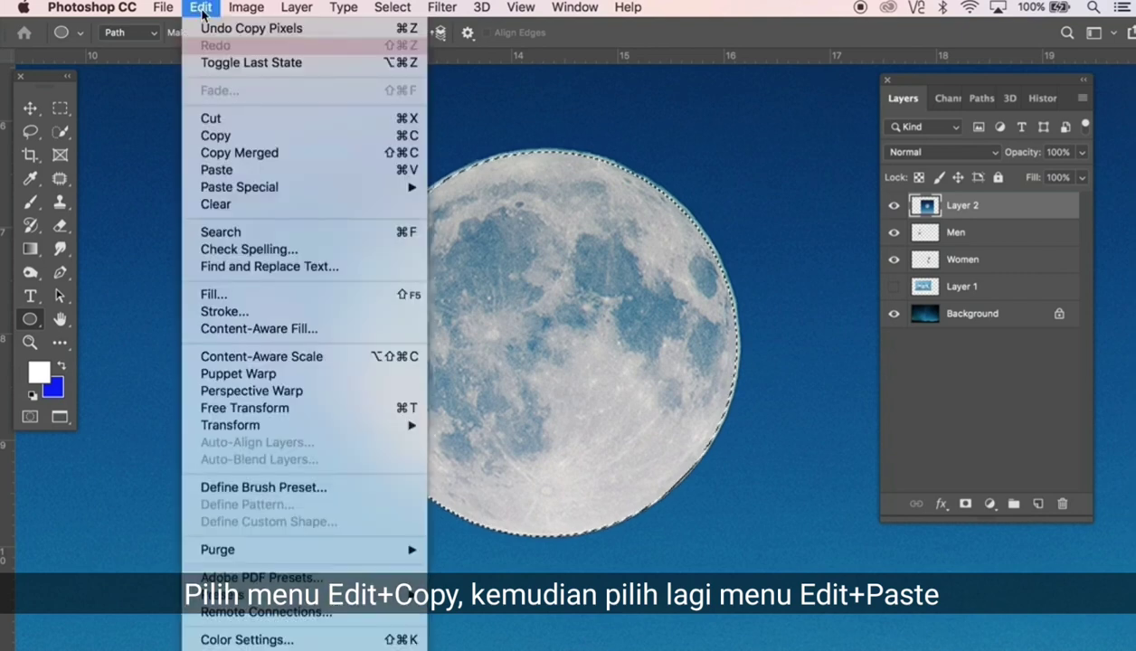
{"action": "left_click", "coordinate": [222, 172]}
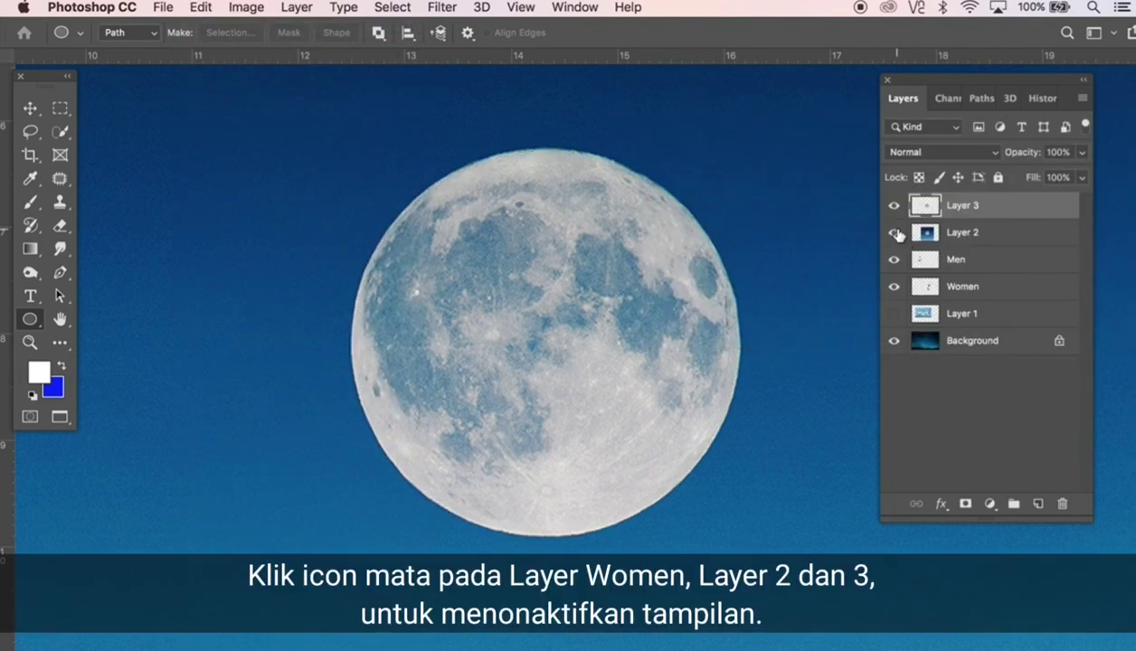
Hide the moon's backdrop layer and fit the whole image in the window.
{"action": "left_click", "coordinate": [894, 233]}
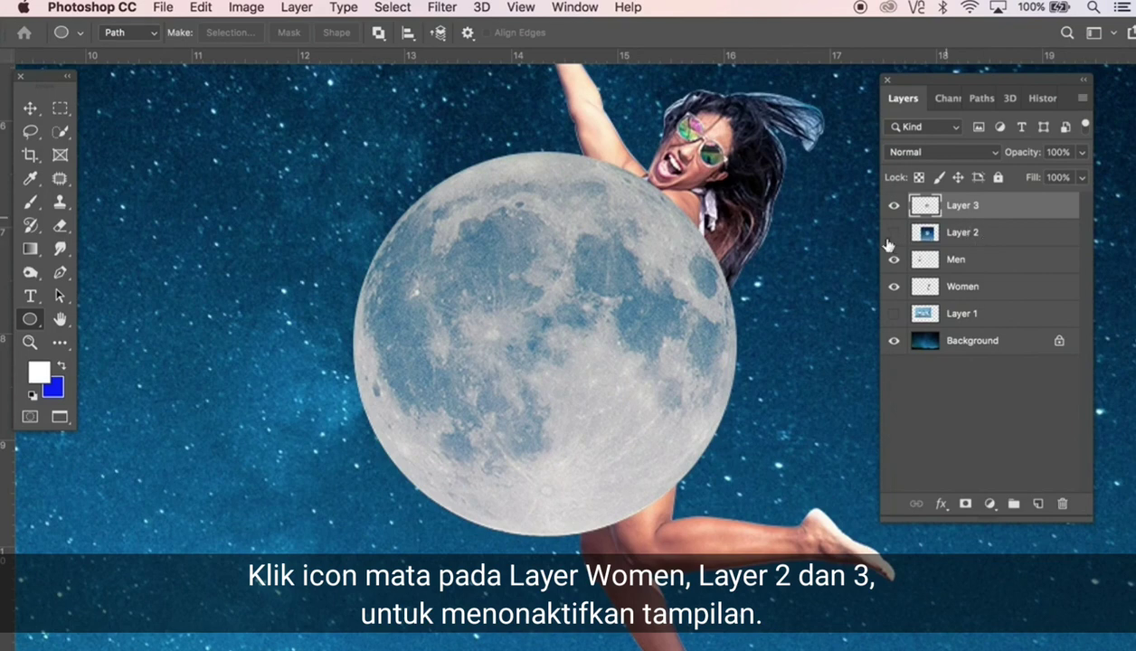
{"action": "key", "text": "super+0"}
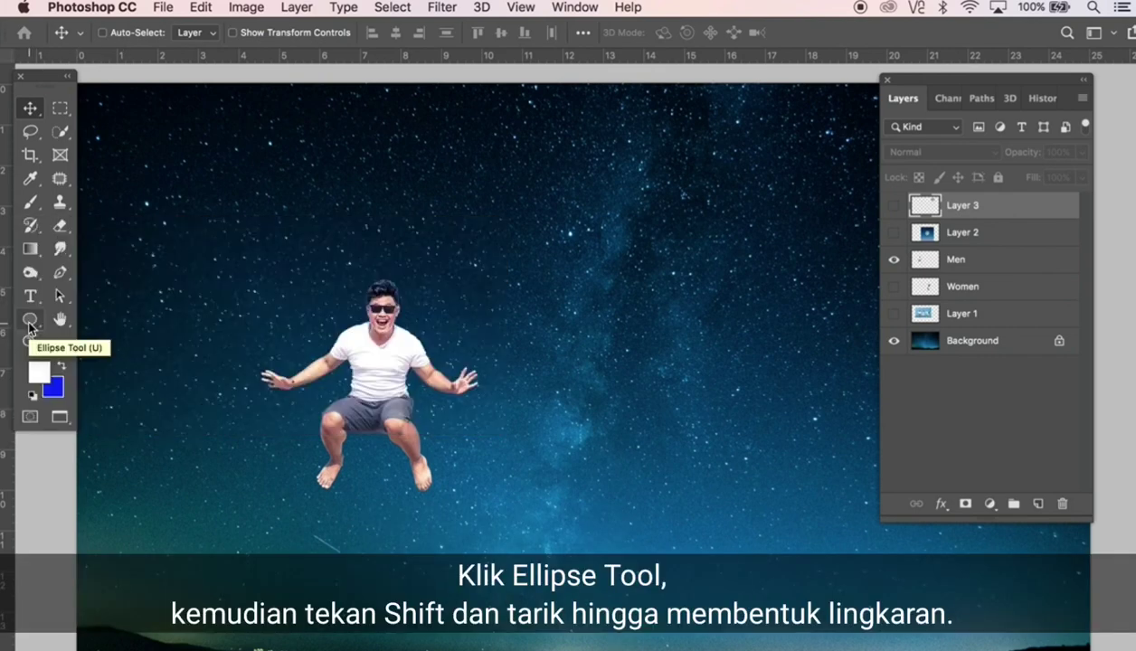
Draw a 600 px circle around the man and make it a zero-feather selection.
{"action": "left_click", "coordinate": [30, 324]}
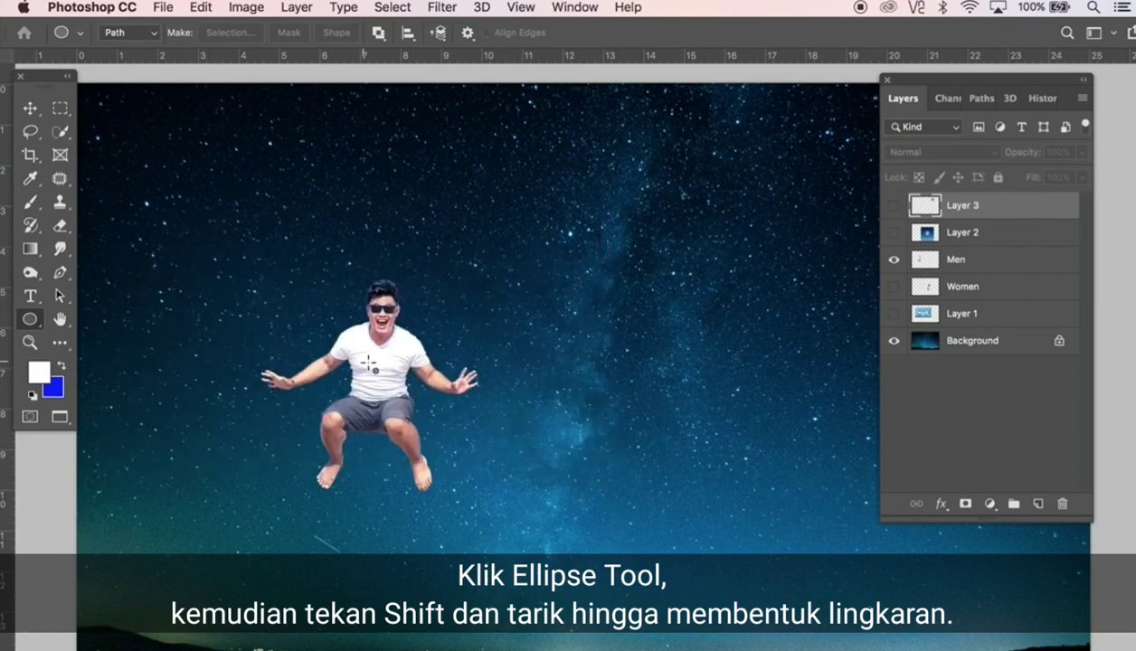
{"action": "left_click_drag", "start_coordinate": [371, 364], "coordinate": [538, 518]}
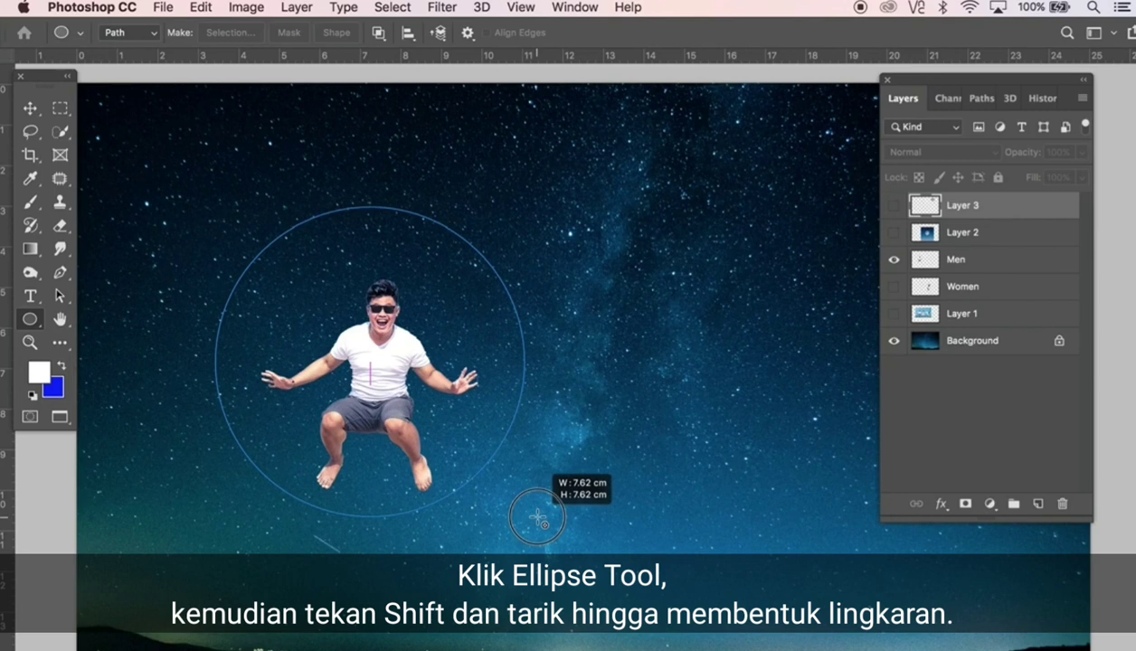
{"action": "left_click_drag", "start_coordinate": [537, 518], "coordinate": [539, 518]}
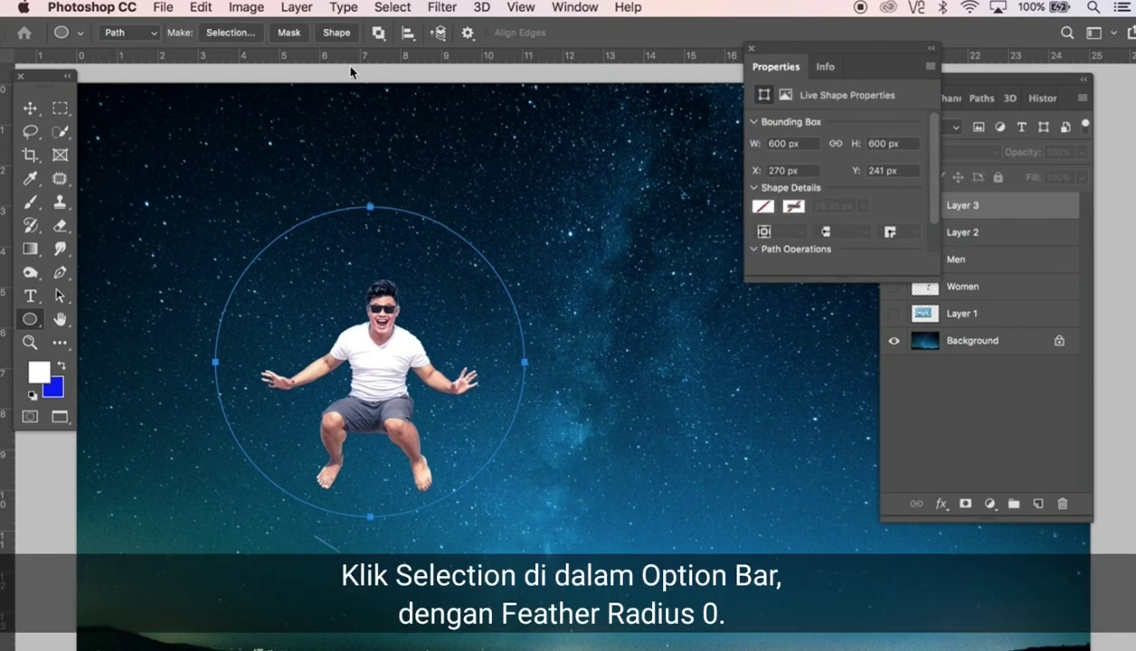
{"action": "left_click", "coordinate": [233, 32]}
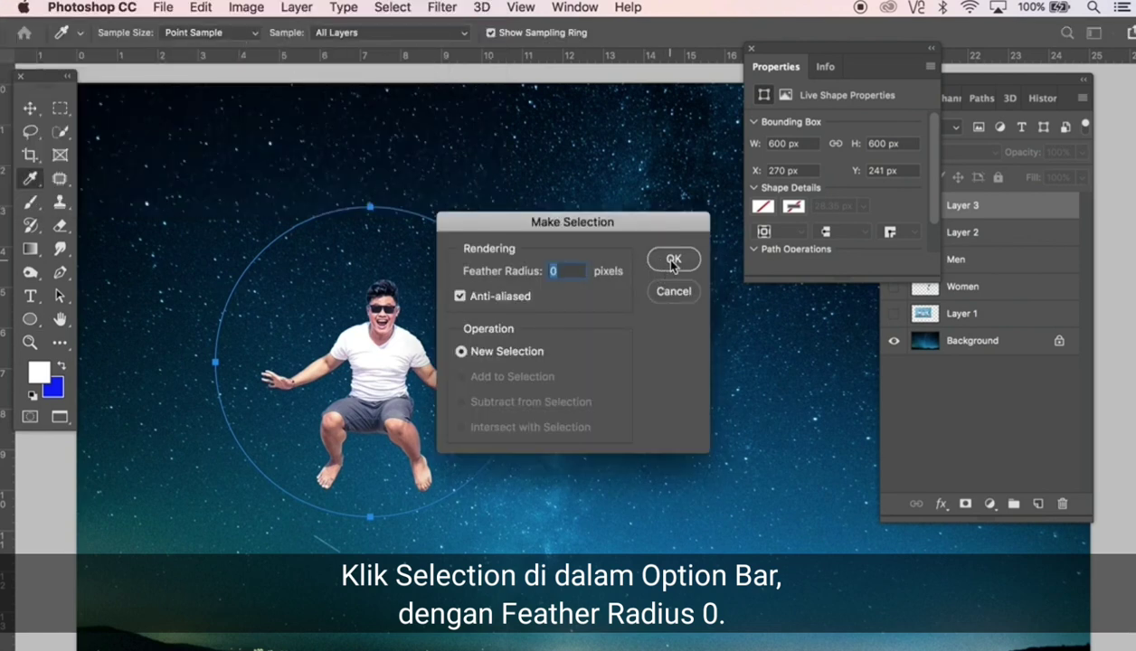
{"action": "left_click", "coordinate": [674, 259]}
{"action": "left_click", "coordinate": [751, 48]}
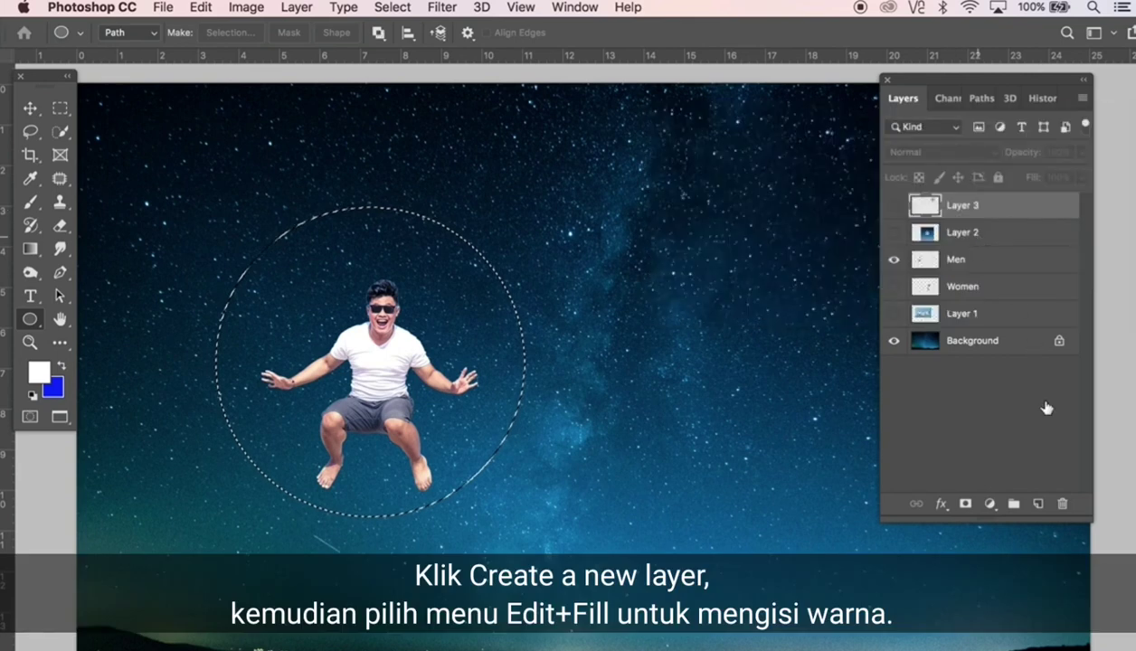
Add a new layer and fill the circle with the white foreground colour.
{"action": "left_click", "coordinate": [1040, 505]}
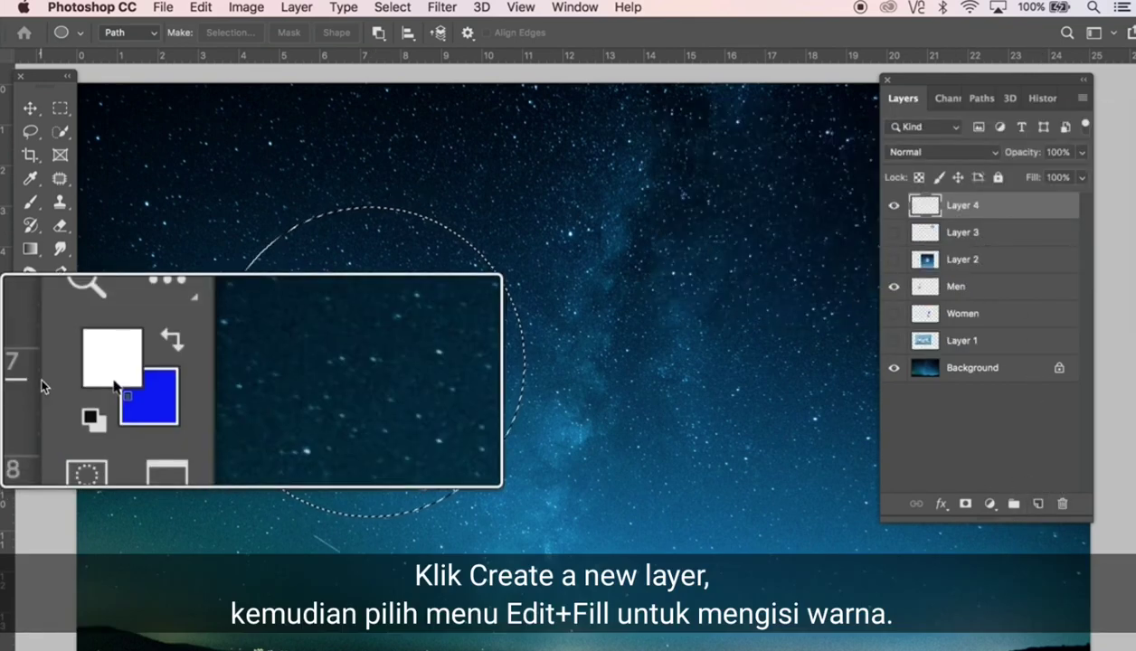
{"action": "left_click", "coordinate": [202, 9]}
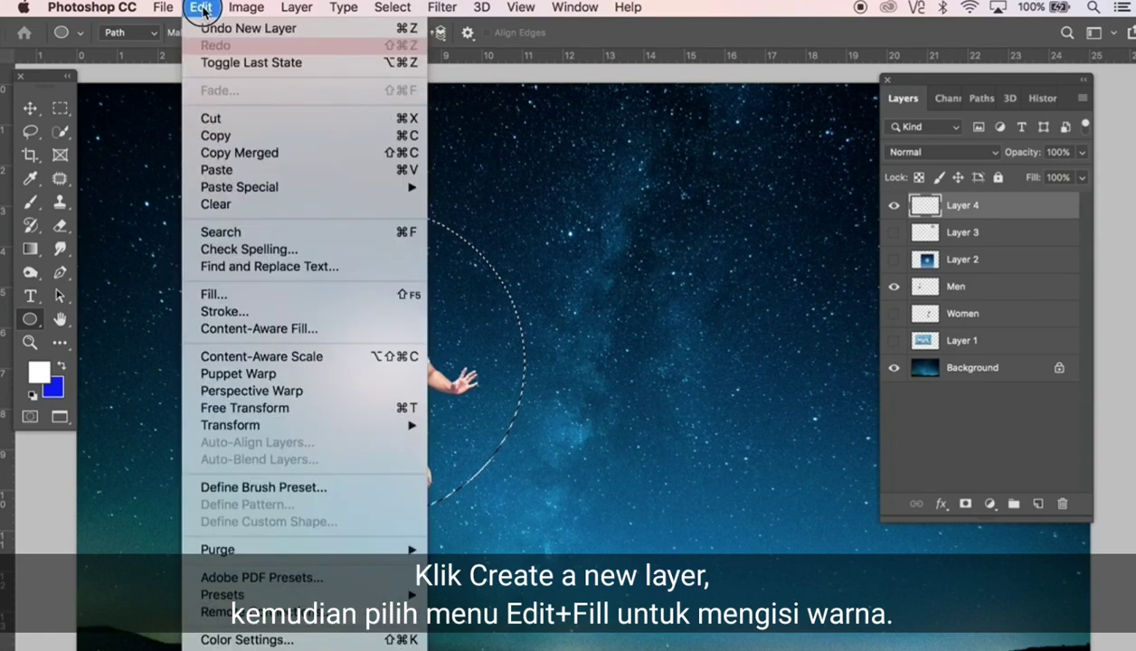
{"action": "left_click", "coordinate": [213, 296]}
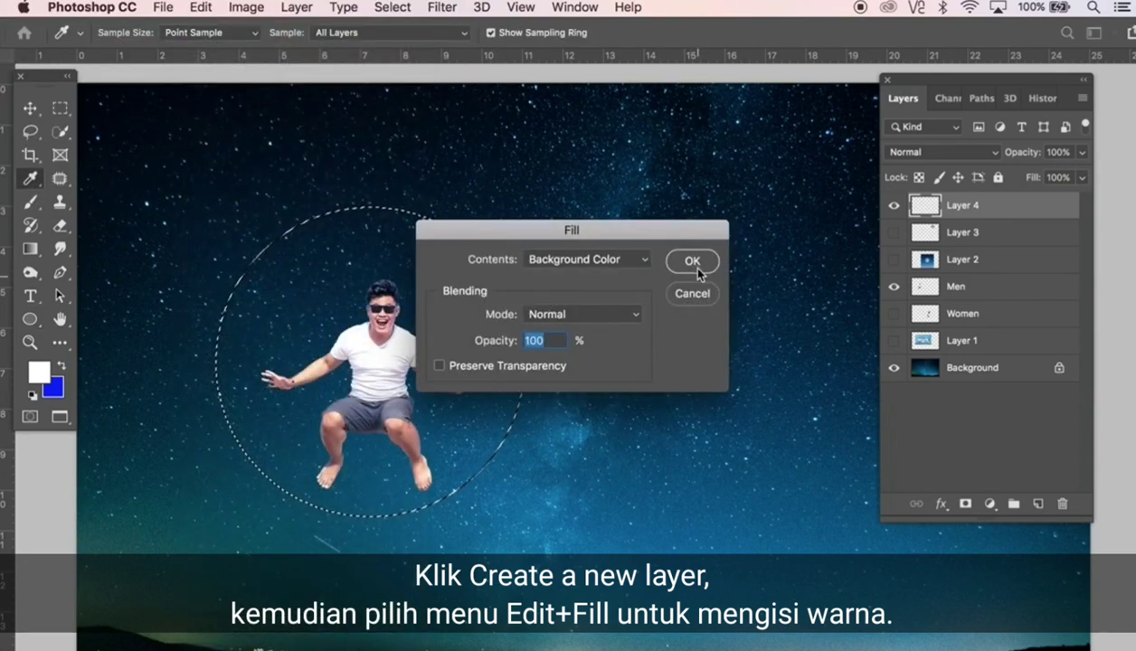
{"action": "left_click", "coordinate": [646, 260]}
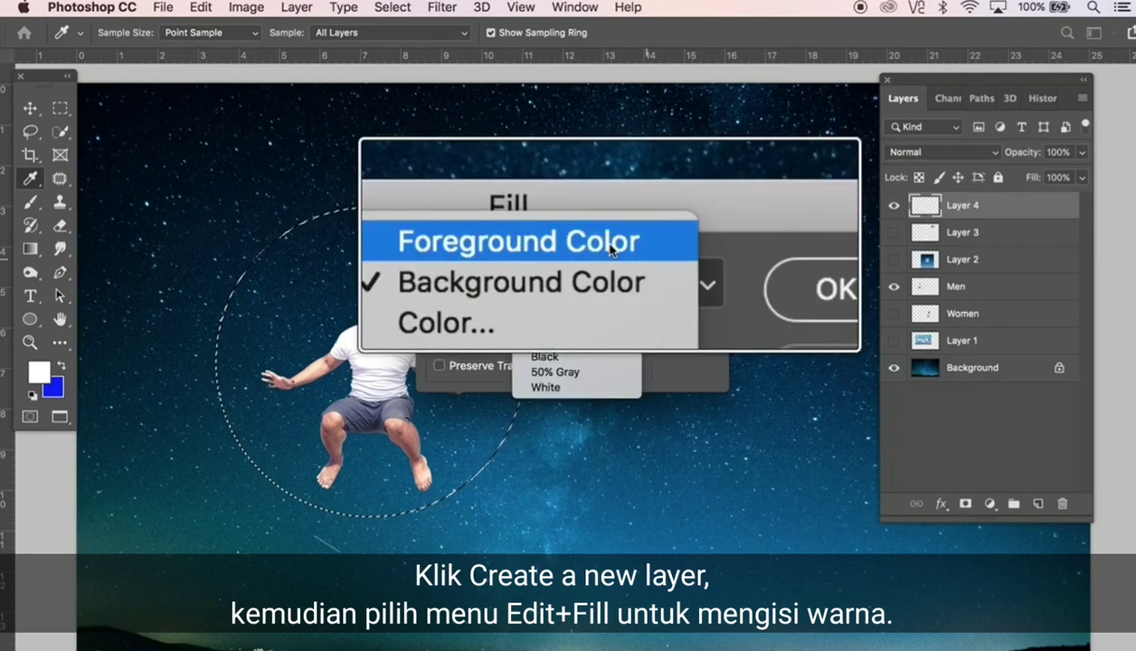
{"action": "left_click", "coordinate": [606, 243]}
{"action": "left_click", "coordinate": [691, 263]}
{"action": "key", "text": "u"}
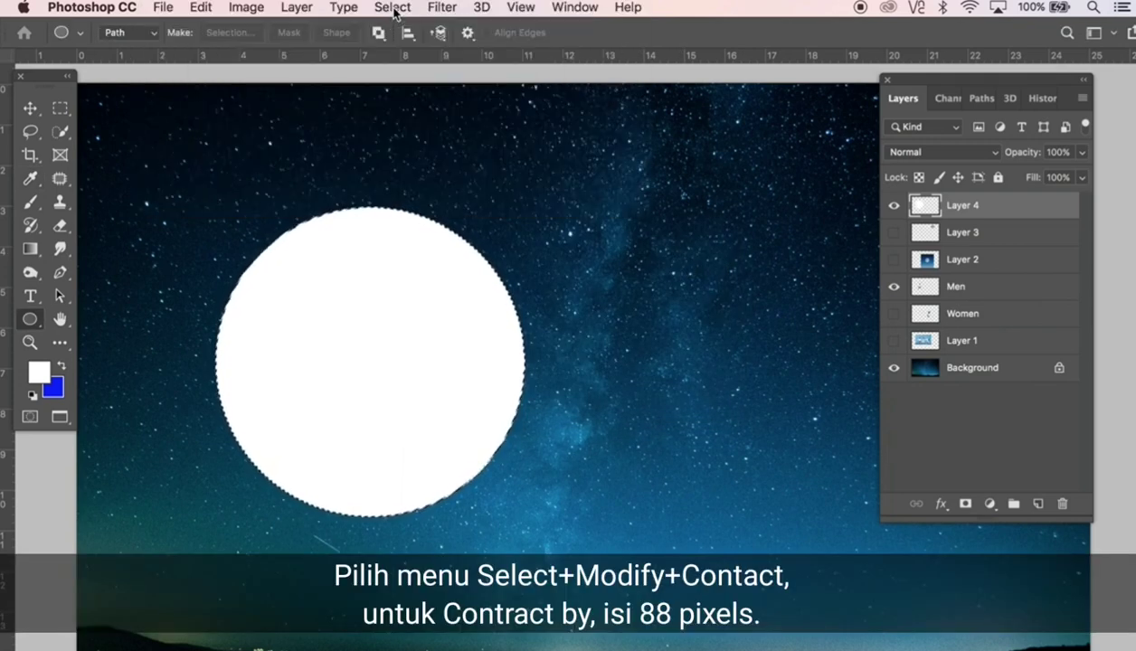
Contract the circular selection by 88 px and feather it by 111 px.
{"action": "left_click", "coordinate": [392, 7]}
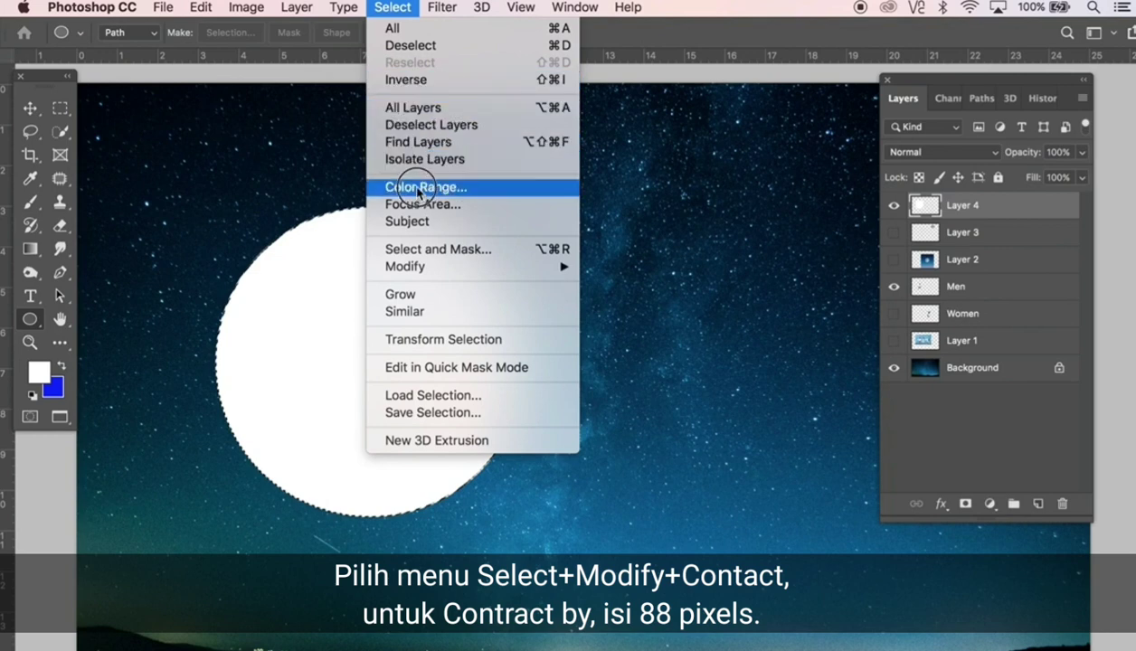
{"action": "mouse_move", "coordinate": [471, 252]}
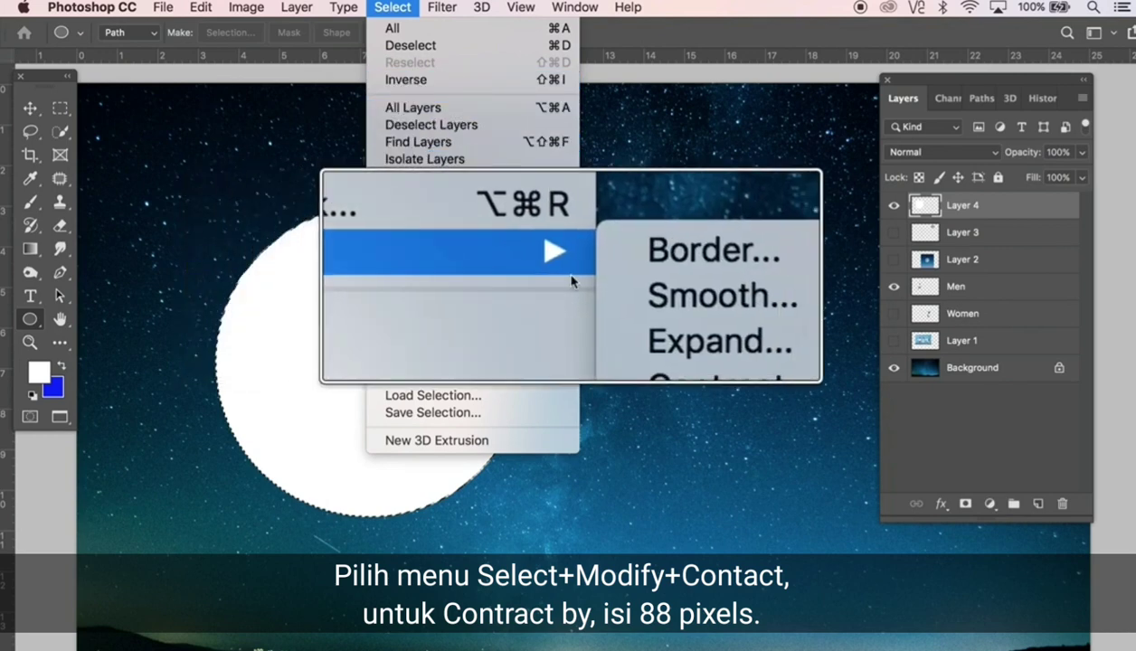
{"action": "left_click", "coordinate": [629, 318]}
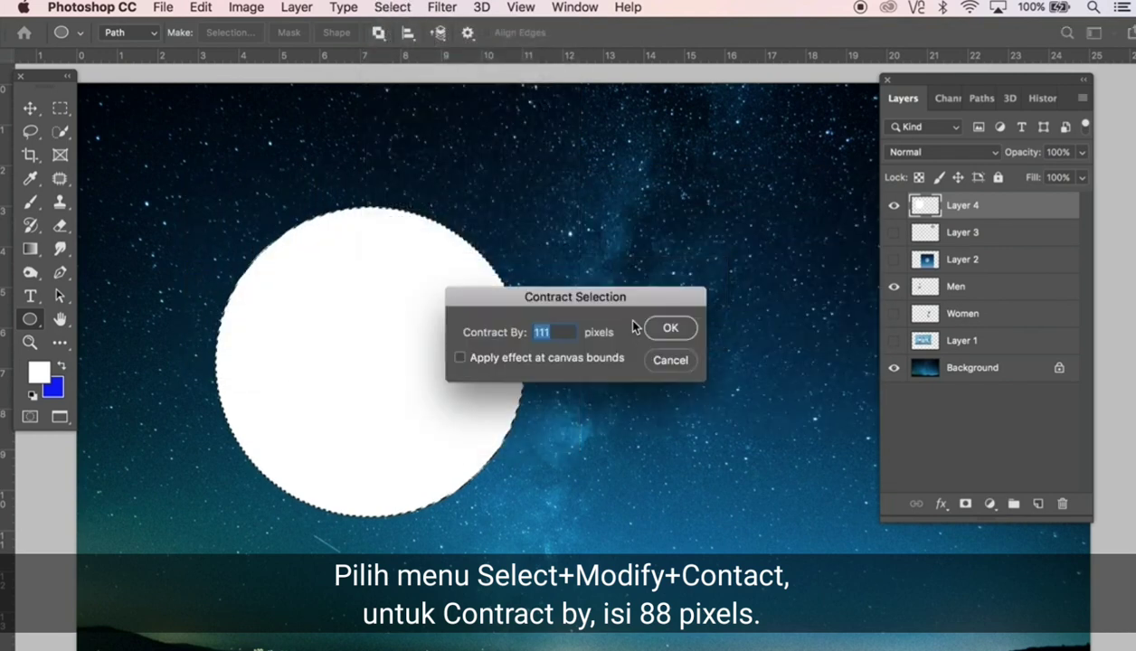
{"action": "type", "text": "8"}
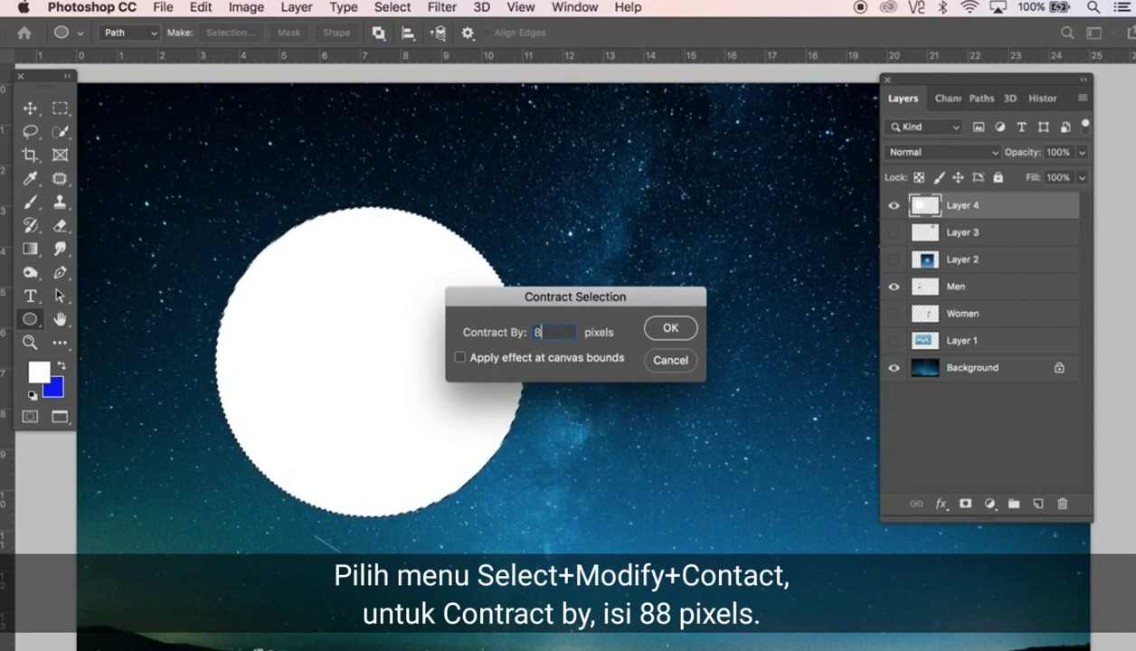
{"action": "type", "text": "8"}
{"action": "left_click", "coordinate": [665, 330]}
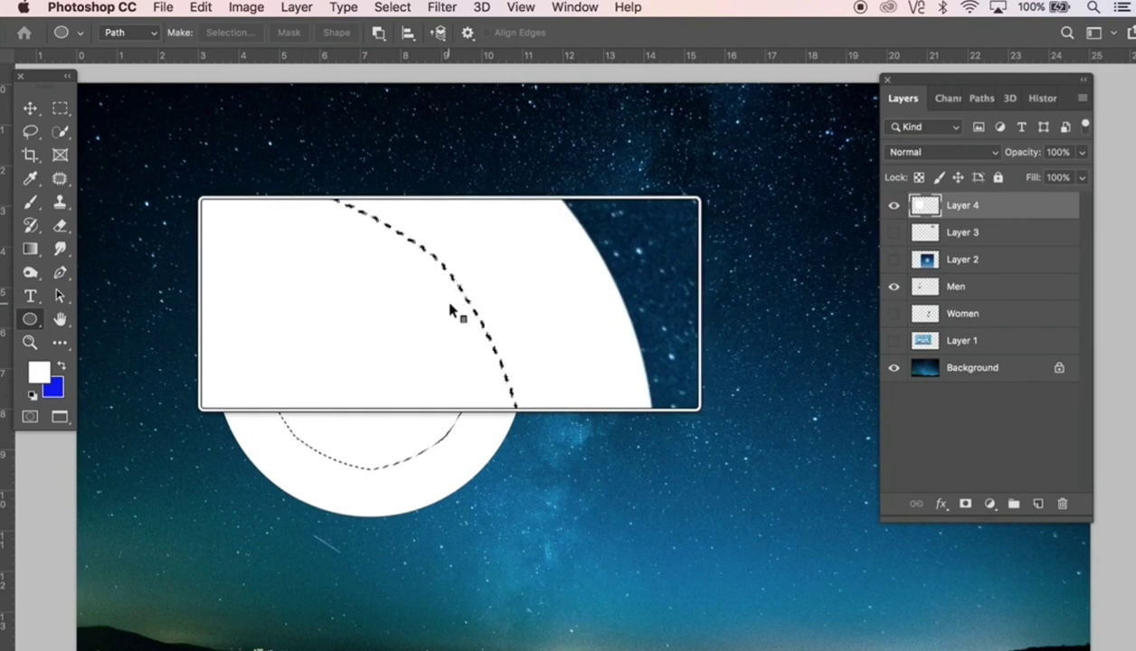
{"action": "left_click", "coordinate": [392, 7]}
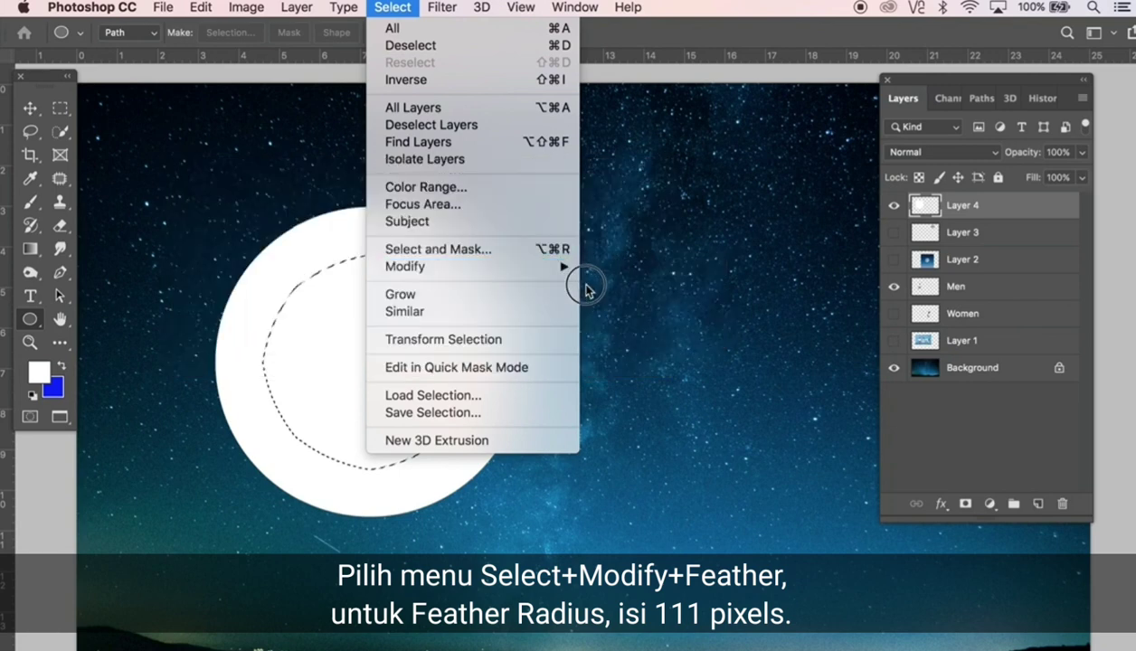
{"action": "mouse_move", "coordinate": [405, 266]}
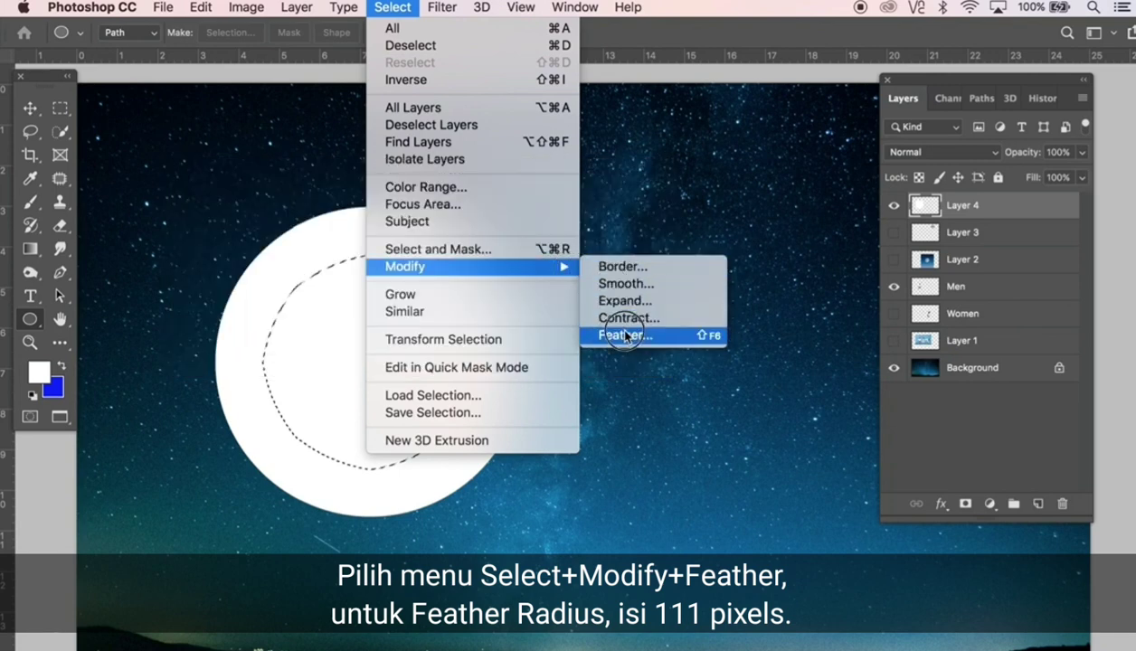
{"action": "left_click", "coordinate": [625, 337]}
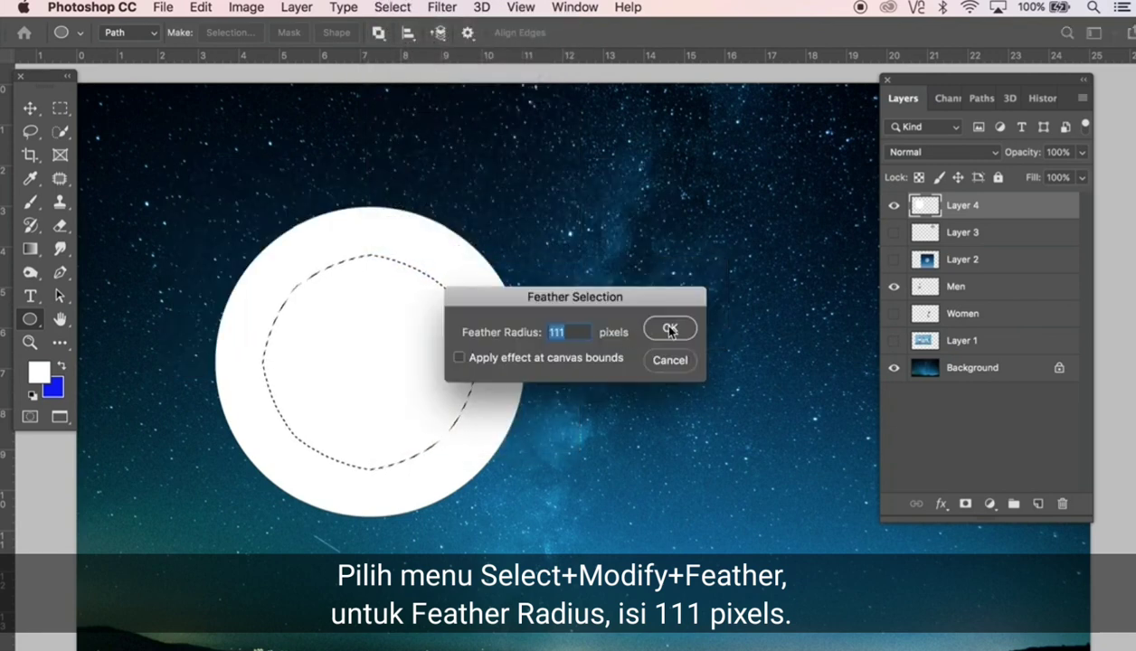
{"action": "left_click", "coordinate": [669, 332]}
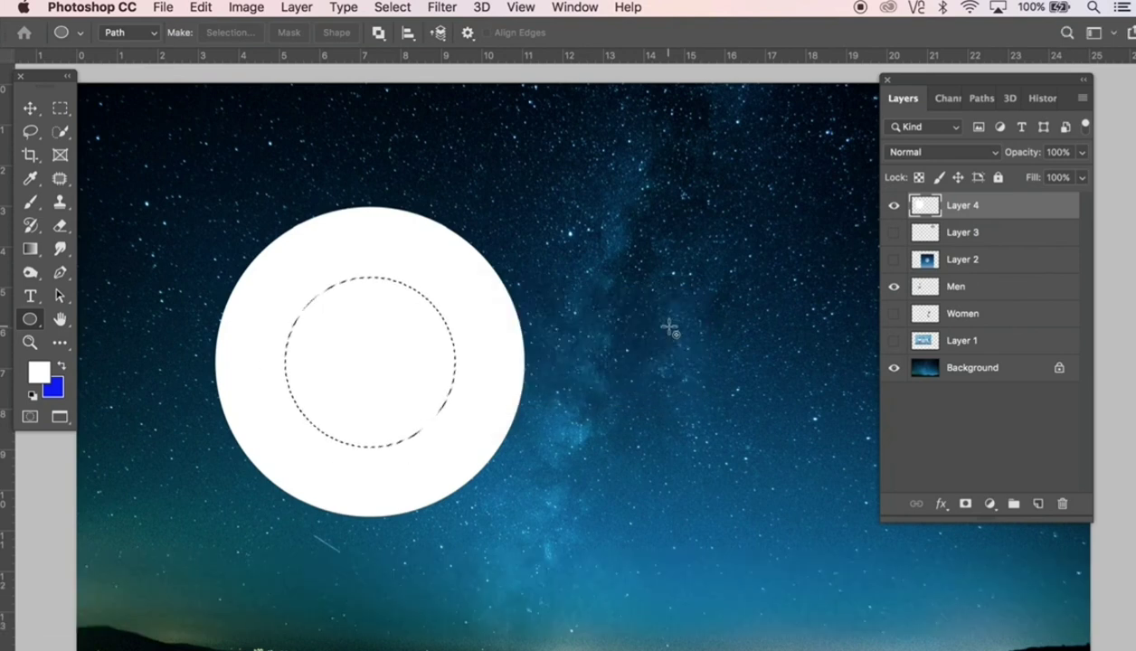
Delete the feathered centre four times, deselect, and zoom in with the Move tool.
{"action": "key", "text": "Delete"}
{"action": "key", "text": "Delete"}
{"action": "key", "text": "Delete"}
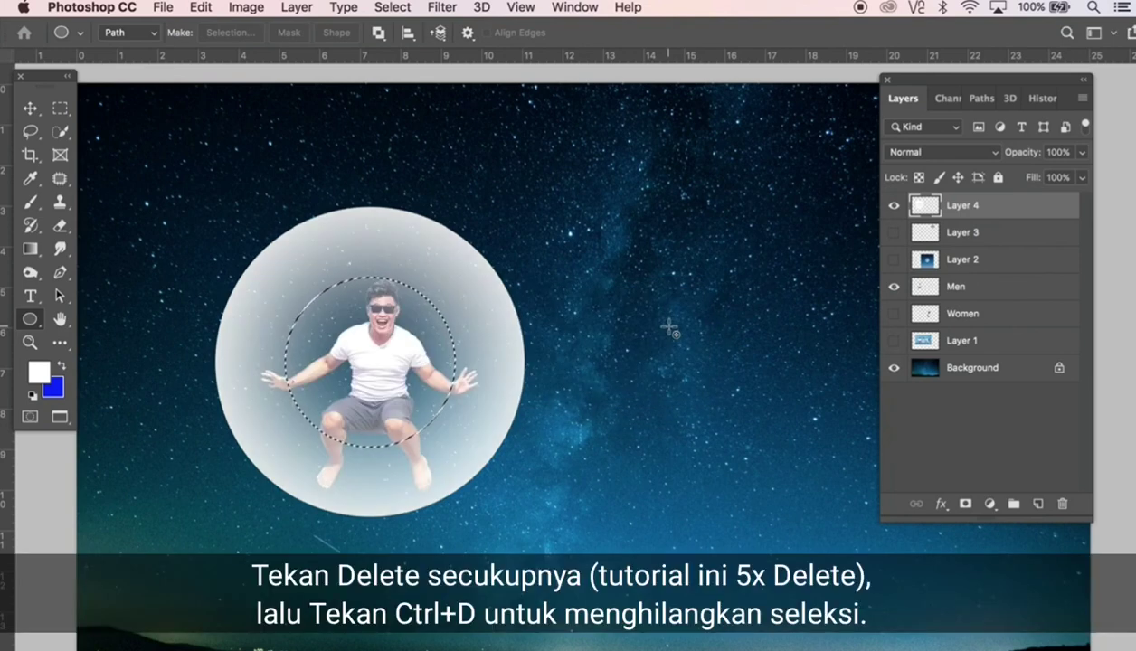
{"action": "key", "text": "Delete"}
{"action": "key", "text": "Delete"}
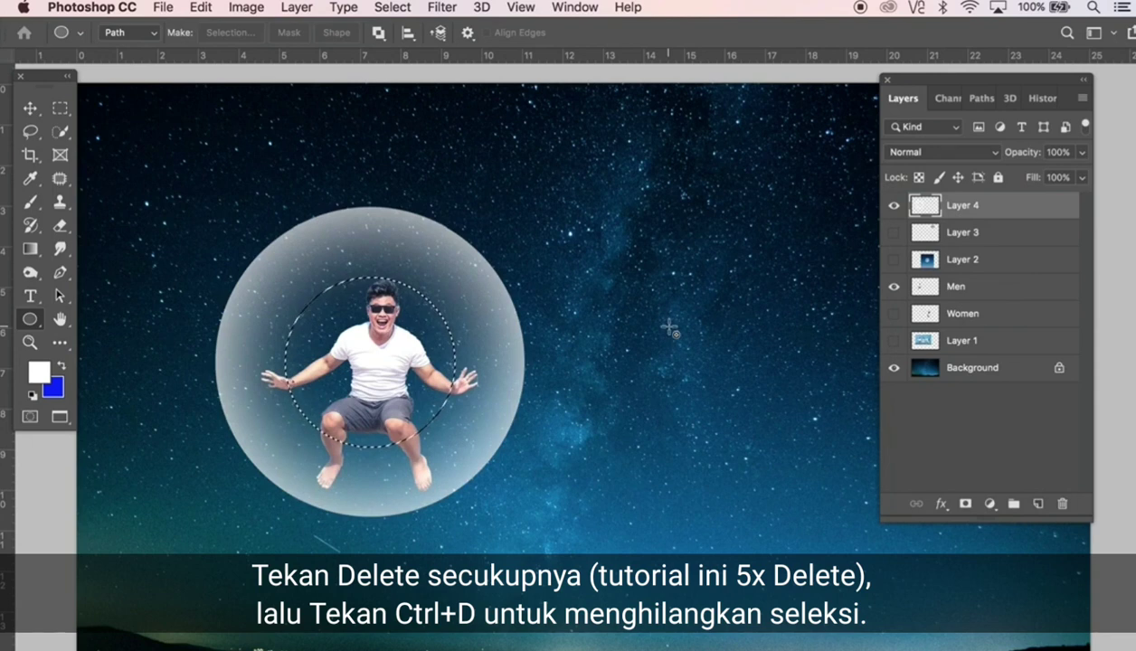
{"action": "key", "text": "Delete"}
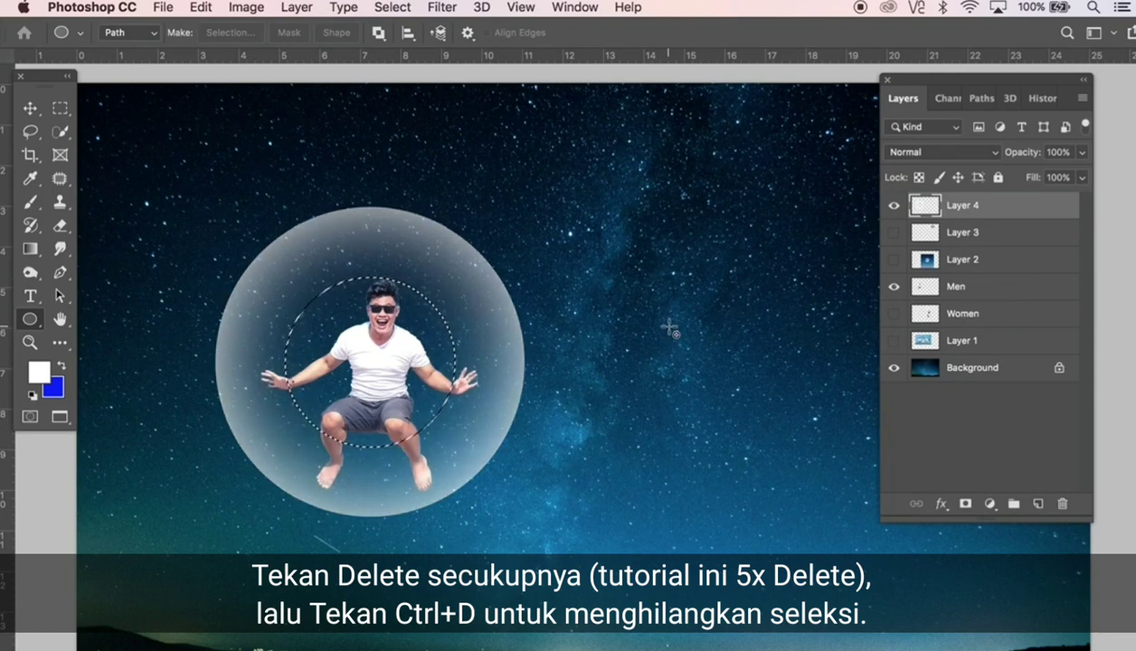
{"action": "key", "text": "Delete"}
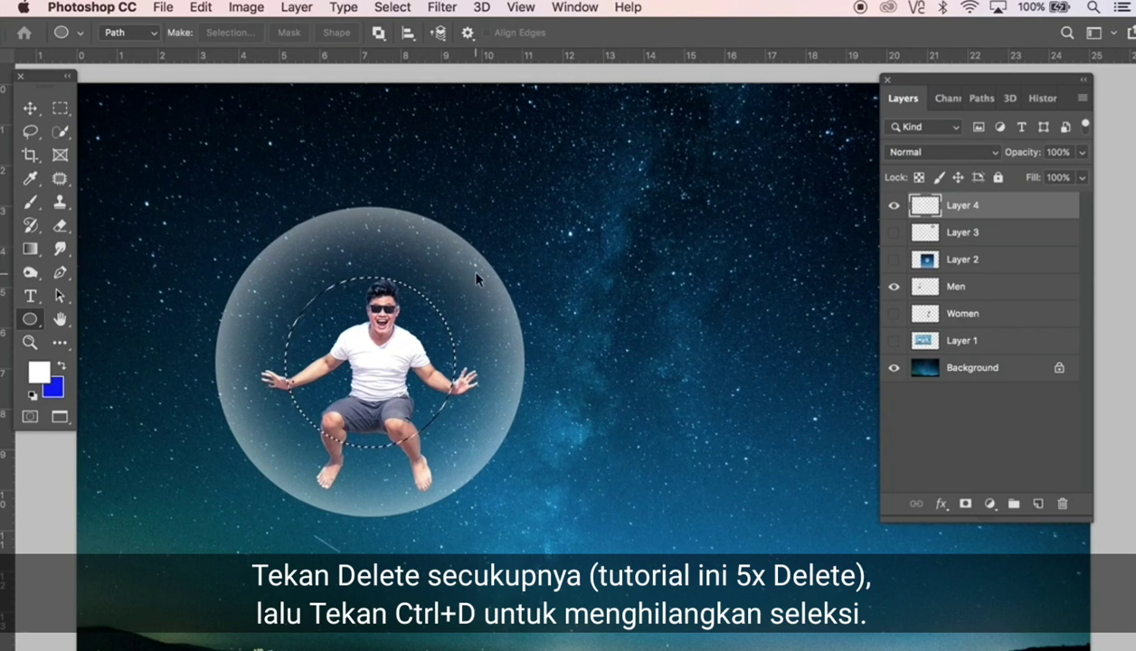
{"action": "key", "text": "ctrl+d"}
{"action": "key", "text": "v"}
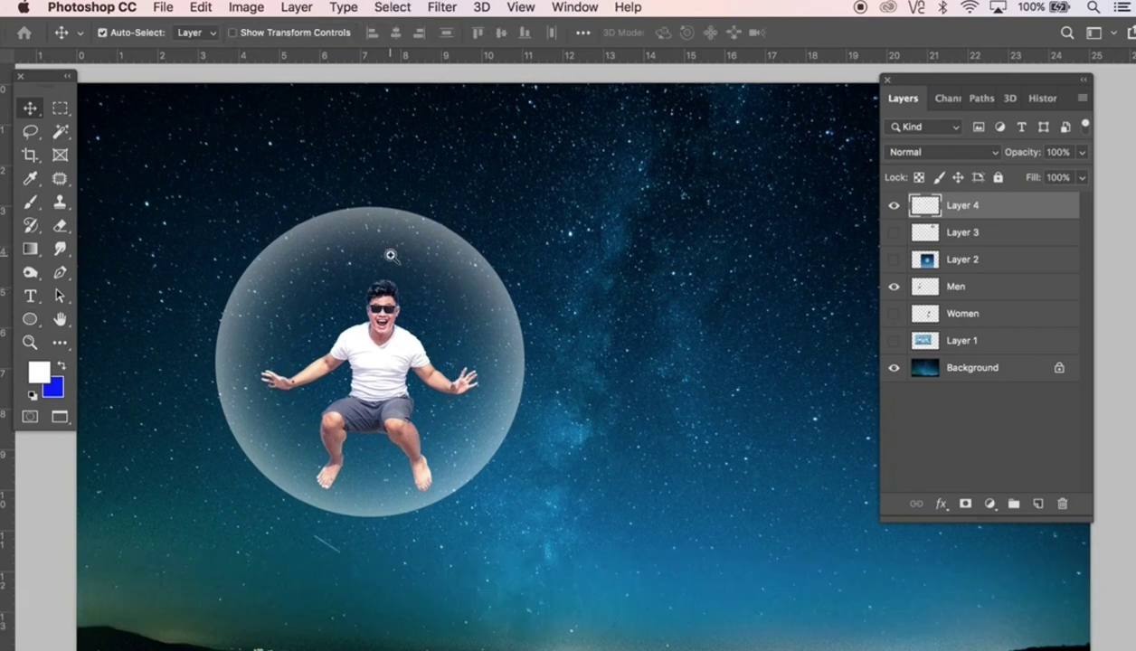
{"action": "left_click", "coordinate": [373, 250], "text": "ctrl"}
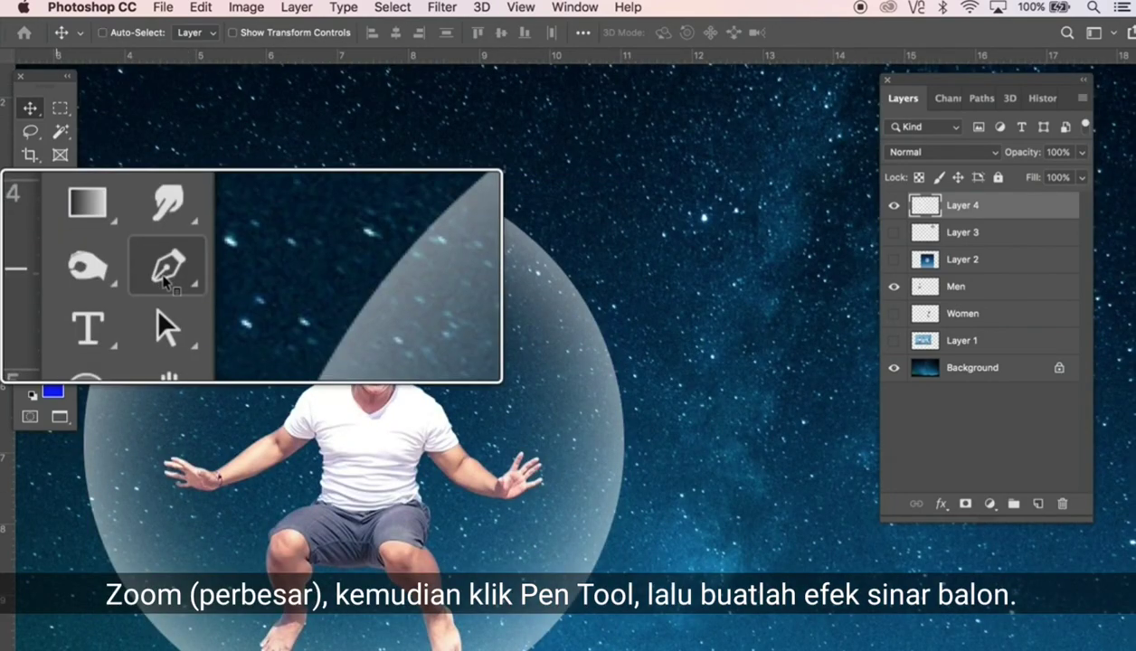
Draw curved Pen Tool segments following the bubble's upper-right rim for the highlight streak.
{"action": "left_click", "coordinate": [61, 274]}
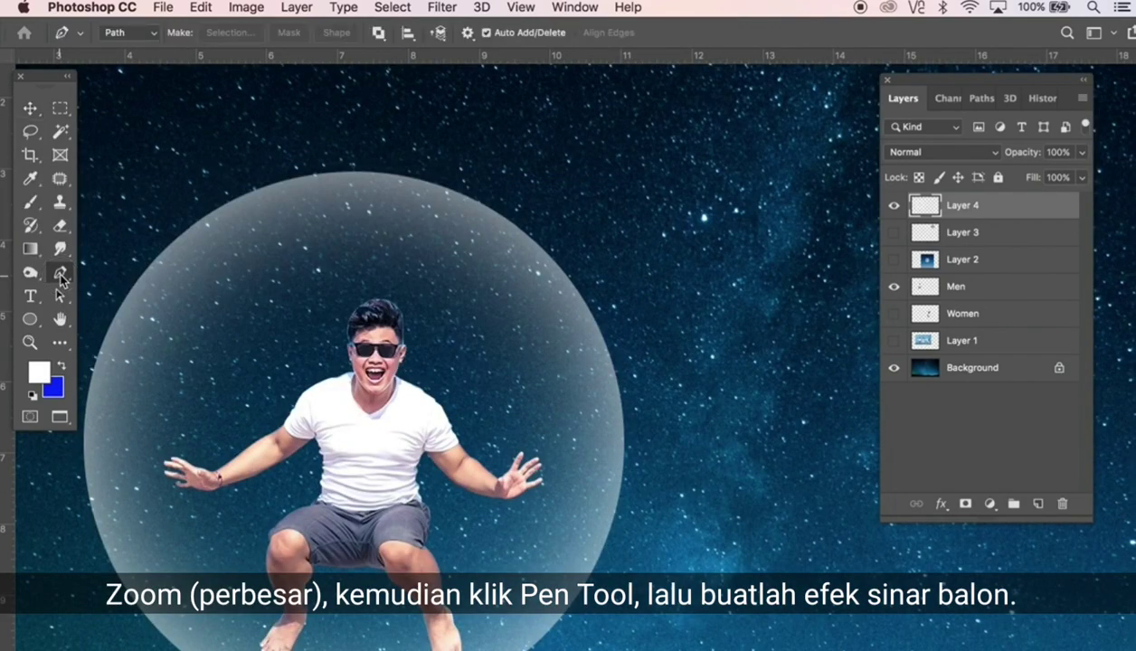
{"action": "left_click", "coordinate": [438, 207]}
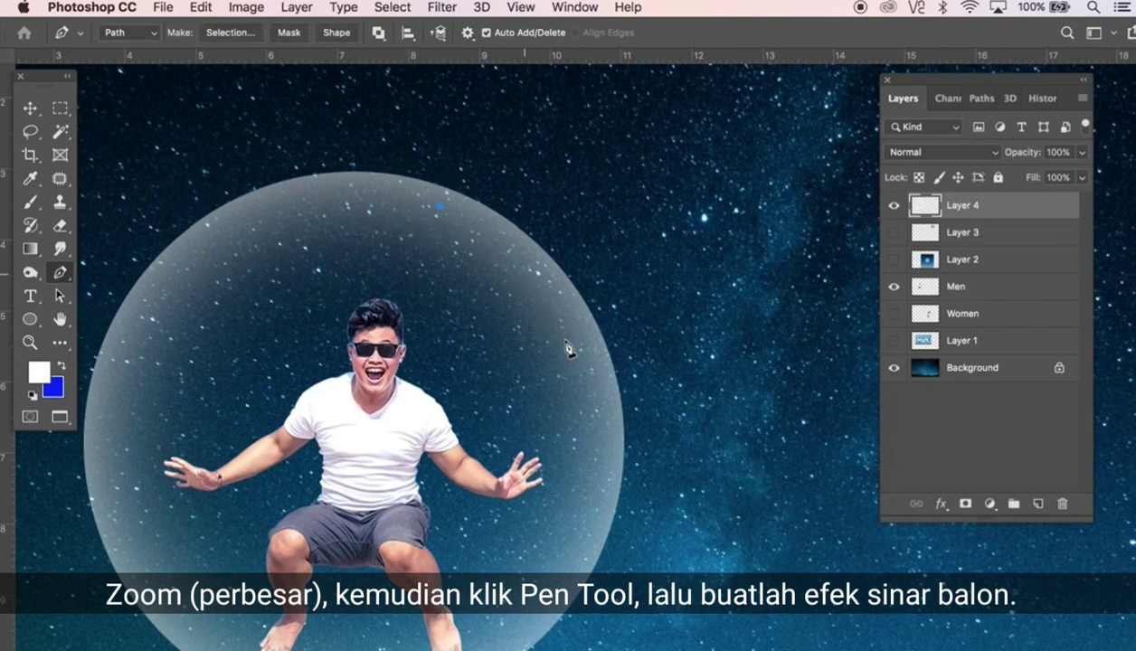
{"action": "left_click_drag", "start_coordinate": [566, 344], "coordinate": [601, 459]}
{"action": "left_click_drag", "start_coordinate": [572, 382], "coordinate": [597, 415]}
{"action": "left_click_drag", "start_coordinate": [610, 485], "coordinate": [547, 355]}
{"action": "mouse_move", "coordinate": [433, 236]}
{"action": "left_mouse_down"}
{"action": "mouse_move", "coordinate": [399, 222]}
{"action": "mouse_move", "coordinate": [436, 238]}
{"action": "mouse_move", "coordinate": [436, 220]}
{"action": "left_mouse_up"}
Add corner points and refine the curves to close the crescent highlight and glint outline.
{"action": "left_click", "coordinate": [398, 228]}
{"action": "left_click", "coordinate": [420, 205]}
{"action": "left_click_drag", "start_coordinate": [467, 251], "coordinate": [492, 251]}
{"action": "left_click_drag", "start_coordinate": [577, 366], "coordinate": [575, 377]}
{"action": "left_click_drag", "start_coordinate": [553, 274], "coordinate": [575, 272]}
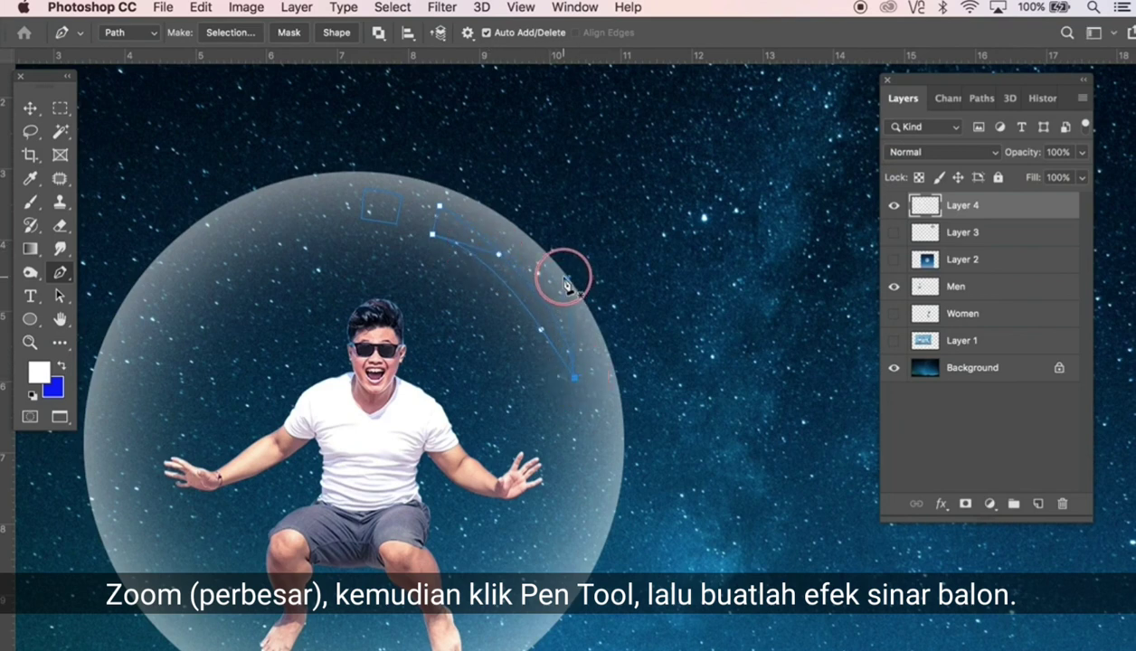
{"action": "left_click", "coordinate": [543, 318]}
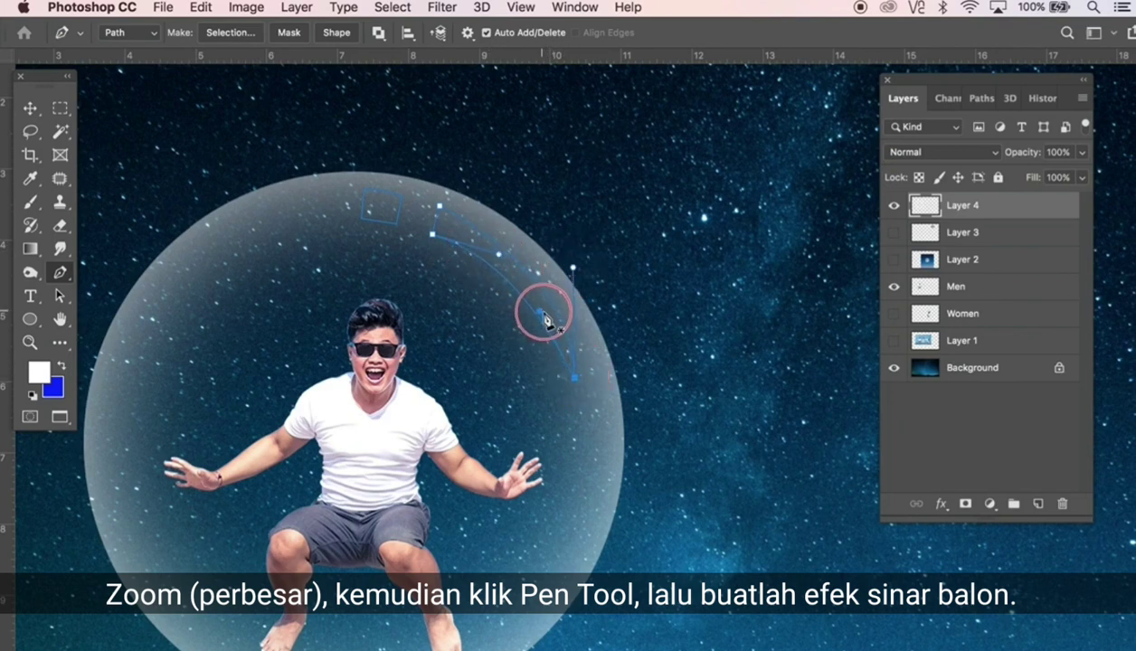
{"action": "left_click", "coordinate": [503, 276]}
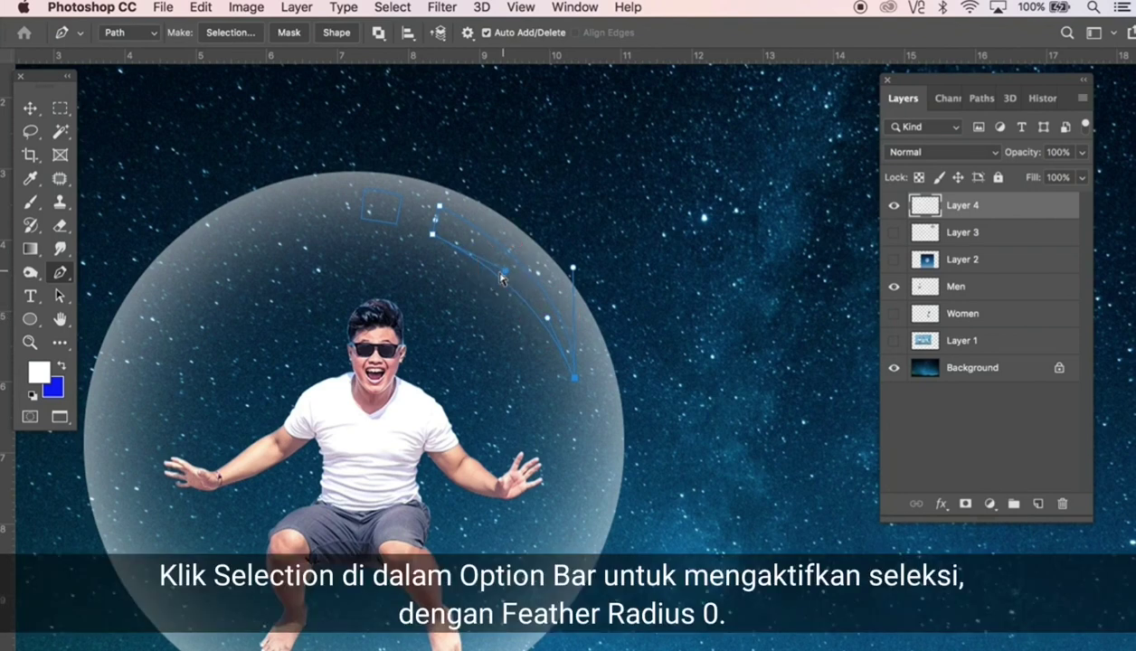
Convert the highlight path to a 0-feather selection and fill it white on new Layer 5.
{"action": "left_click", "coordinate": [226, 32]}
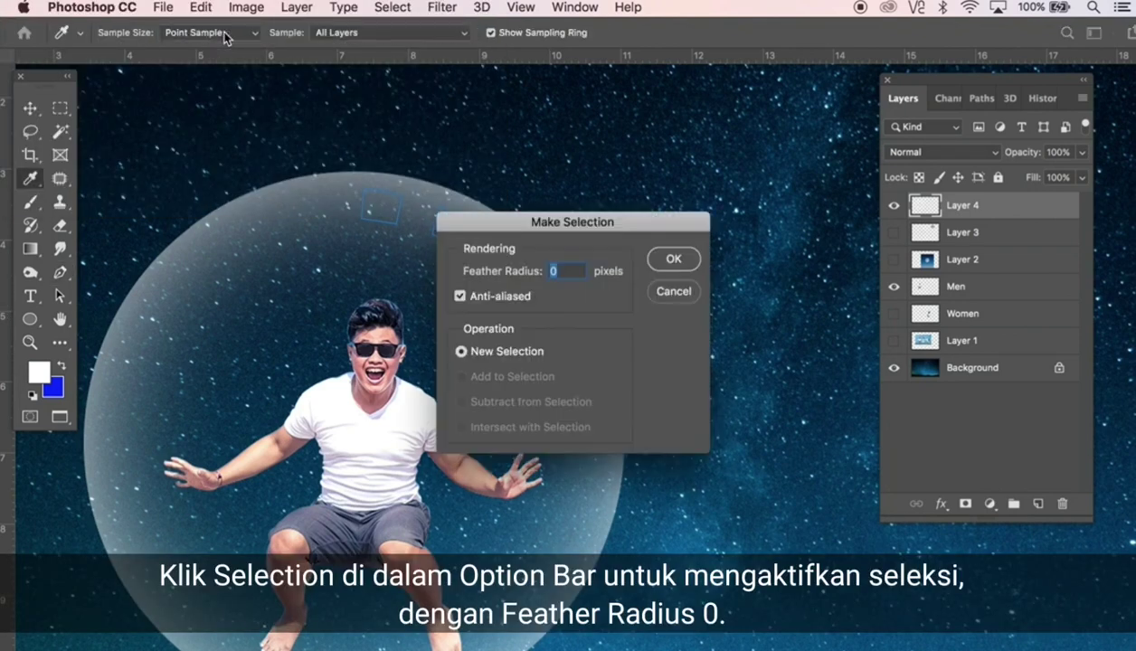
{"action": "left_click", "coordinate": [669, 260]}
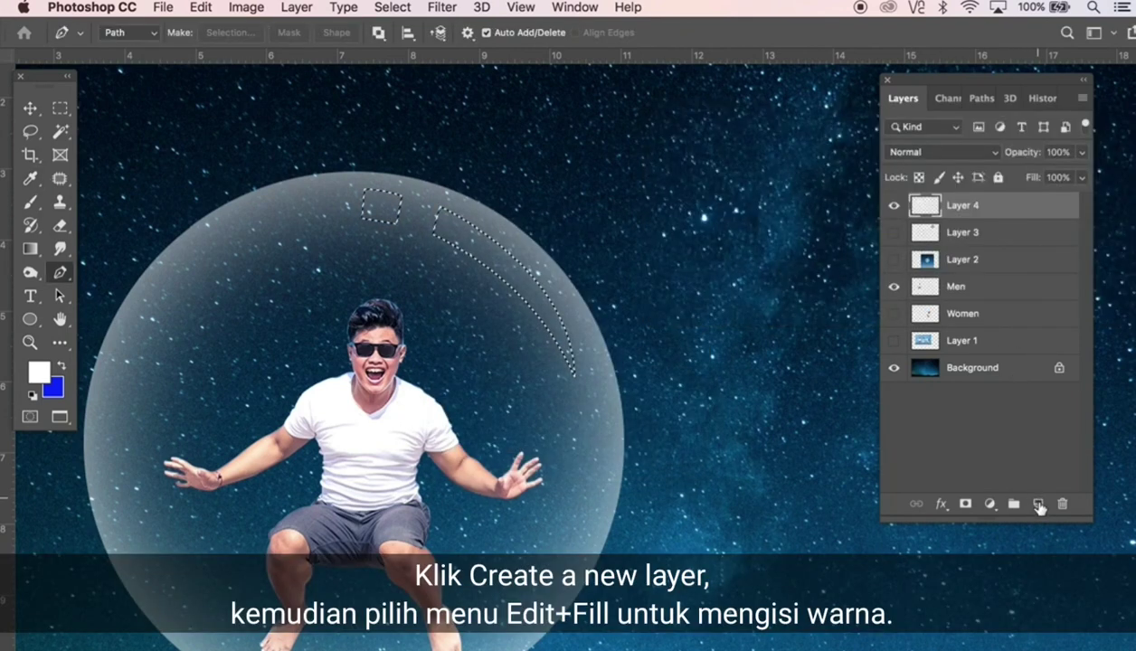
{"action": "left_click", "coordinate": [1039, 504]}
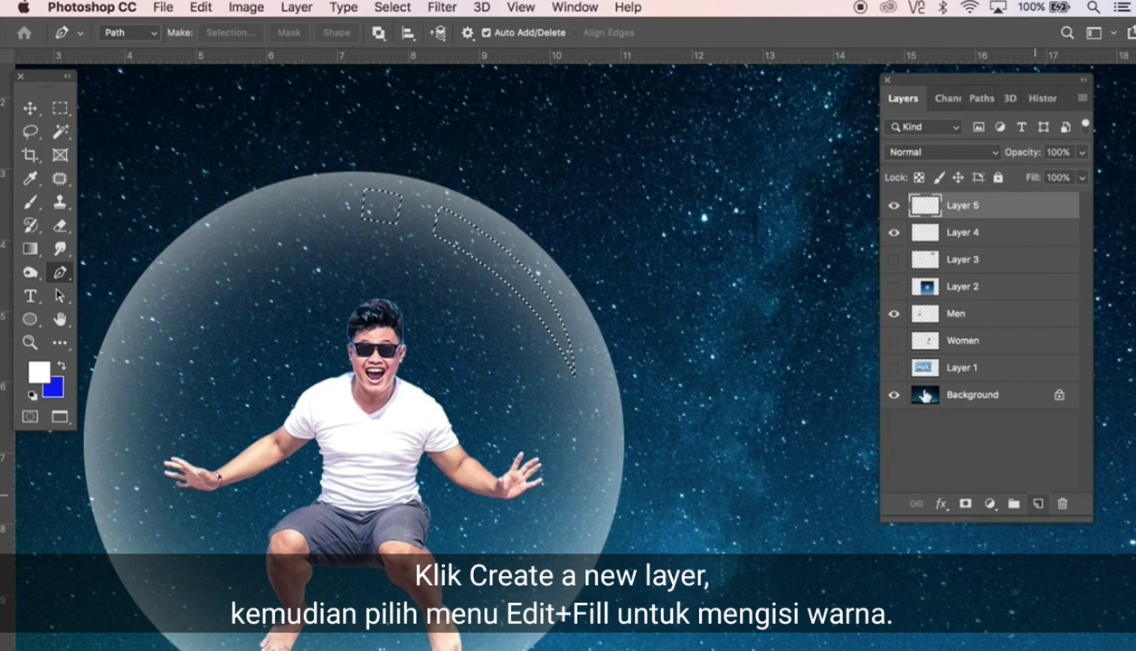
{"action": "left_click", "coordinate": [200, 7]}
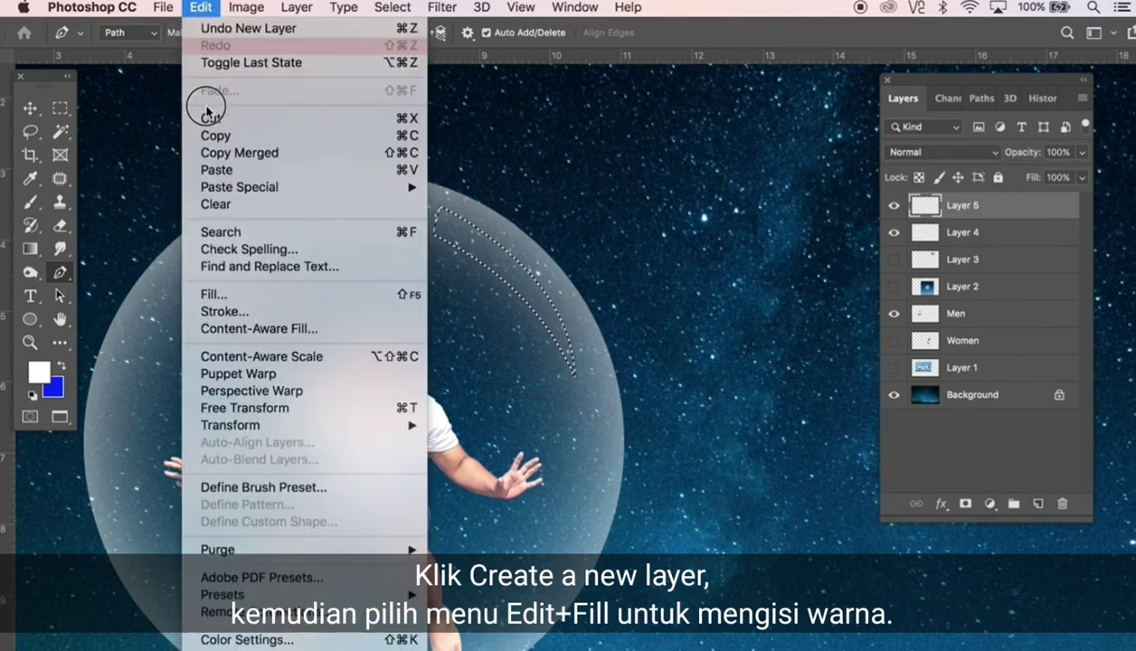
{"action": "left_click", "coordinate": [225, 299]}
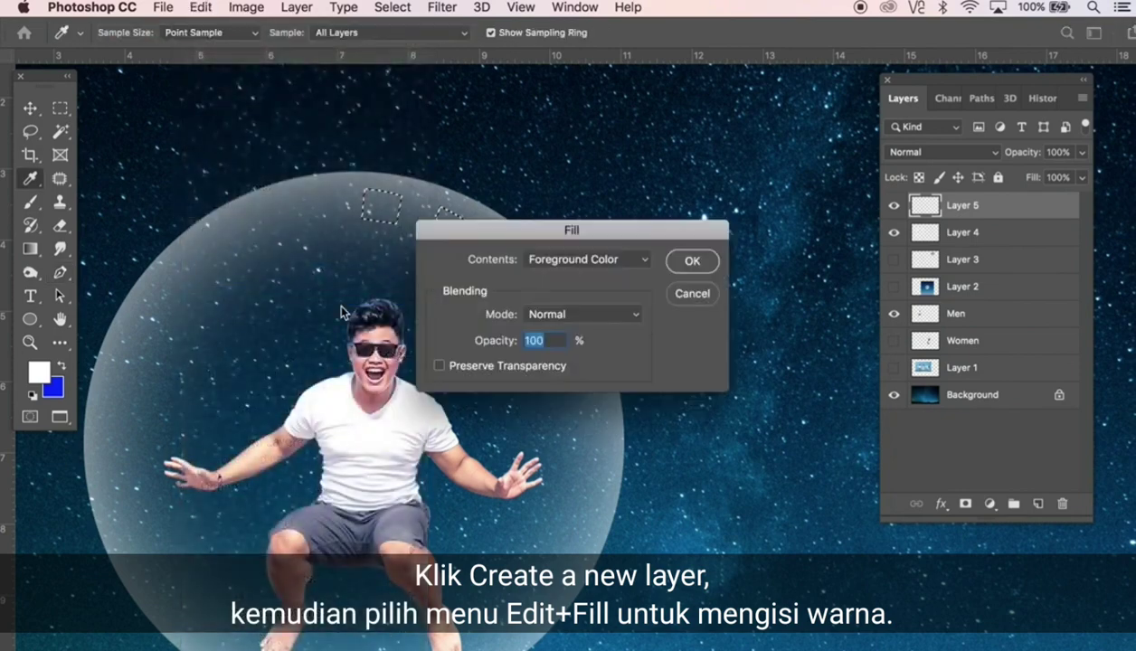
{"action": "left_click", "coordinate": [693, 261]}
{"action": "left_click", "coordinate": [590, 279], "text": "alt"}
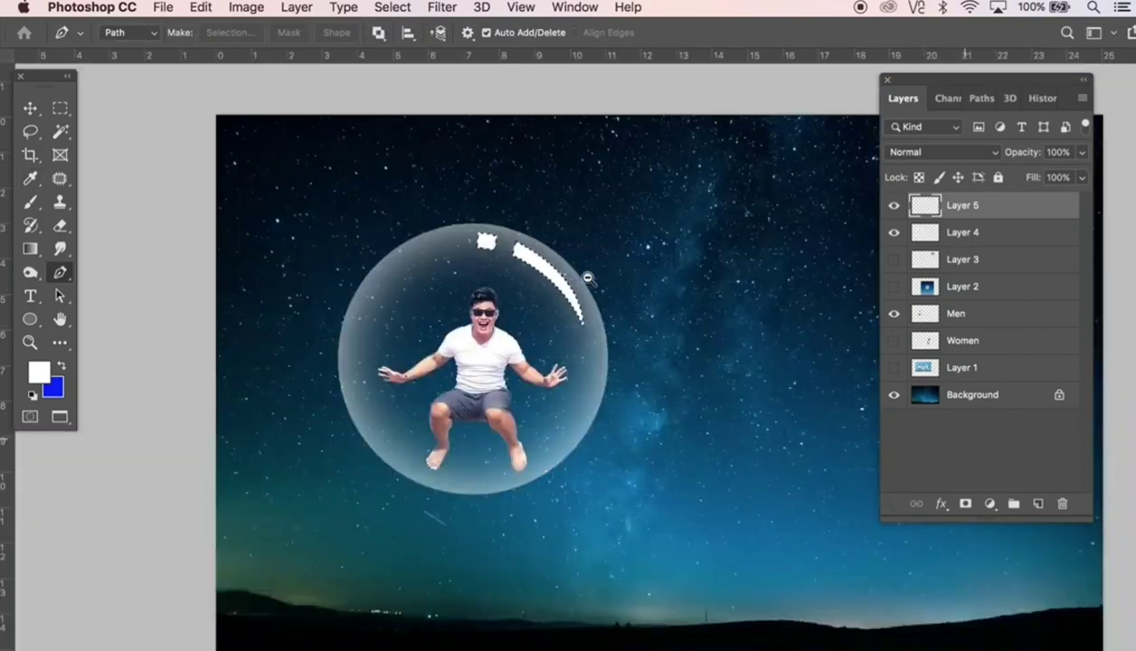
{"action": "left_click", "coordinate": [588, 273], "text": "alt"}
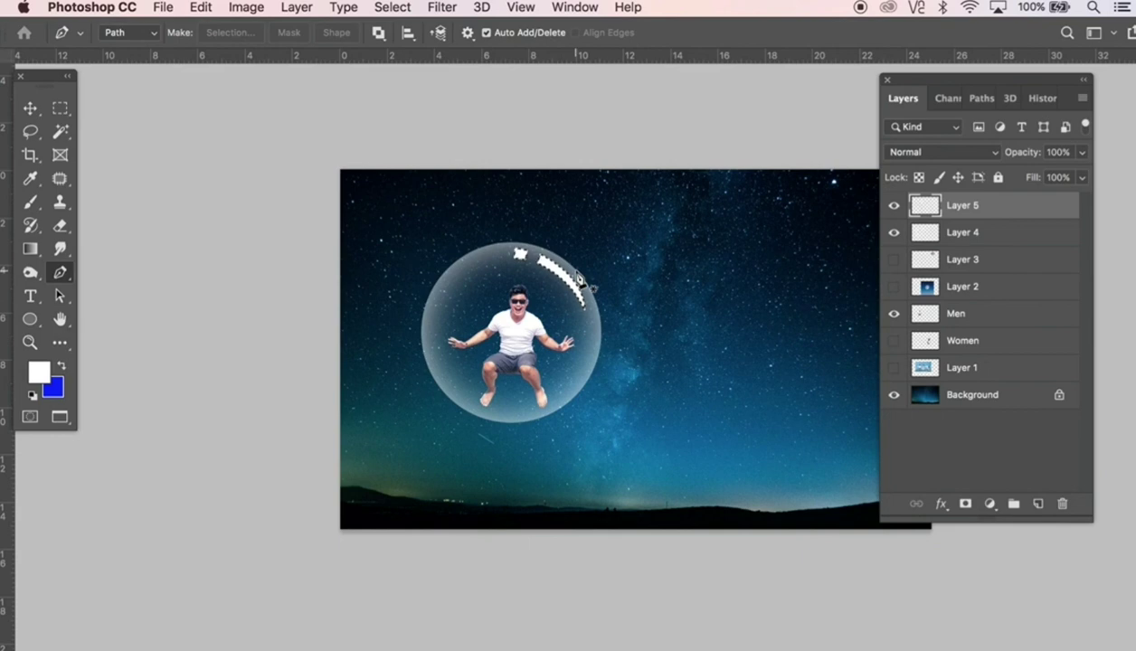
Deselect, then apply a 6.6-pixel Gaussian Blur to the white highlights on Layer 5.
{"action": "left_click", "coordinate": [393, 7]}
{"action": "left_click", "coordinate": [402, 45]}
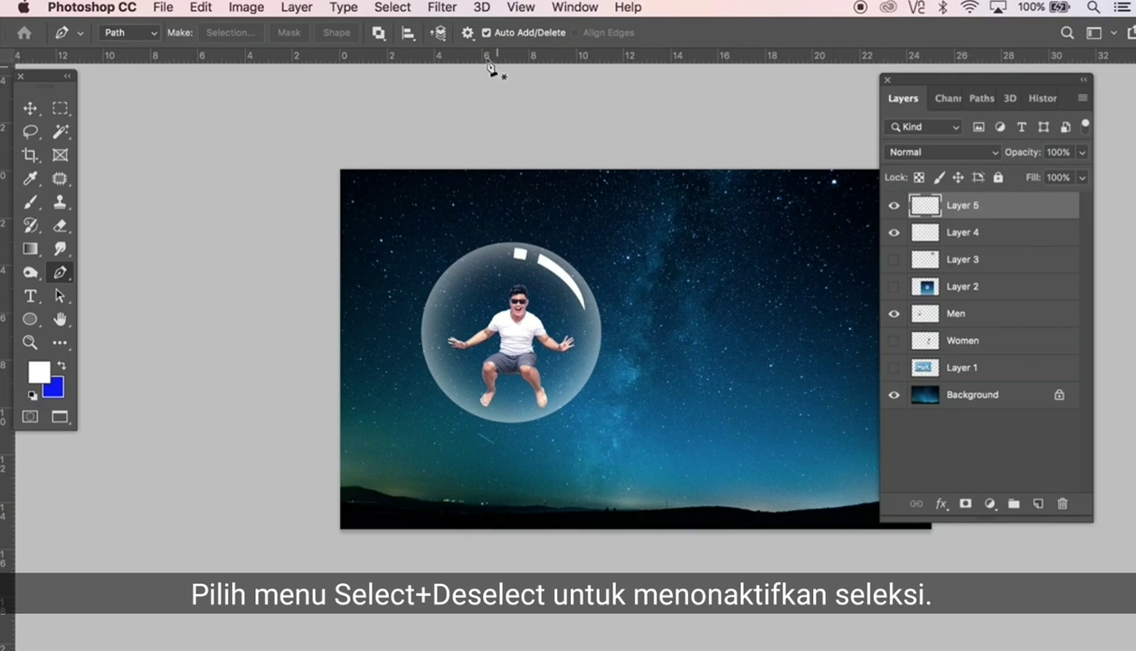
{"action": "left_click", "coordinate": [444, 7]}
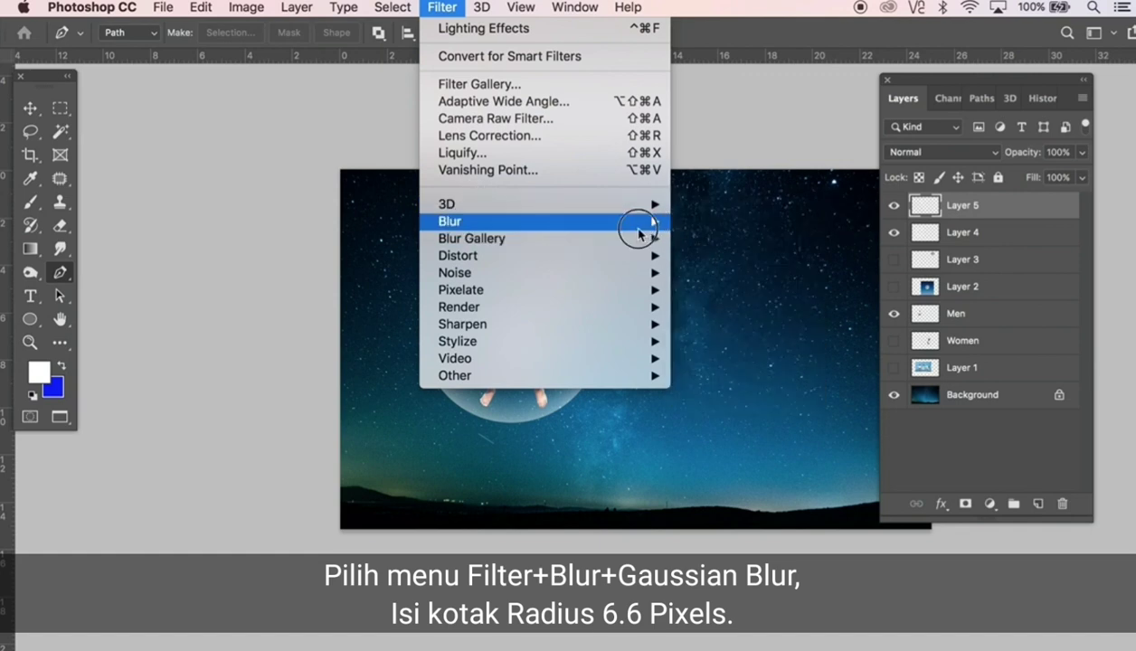
{"action": "mouse_move", "coordinate": [450, 221]}
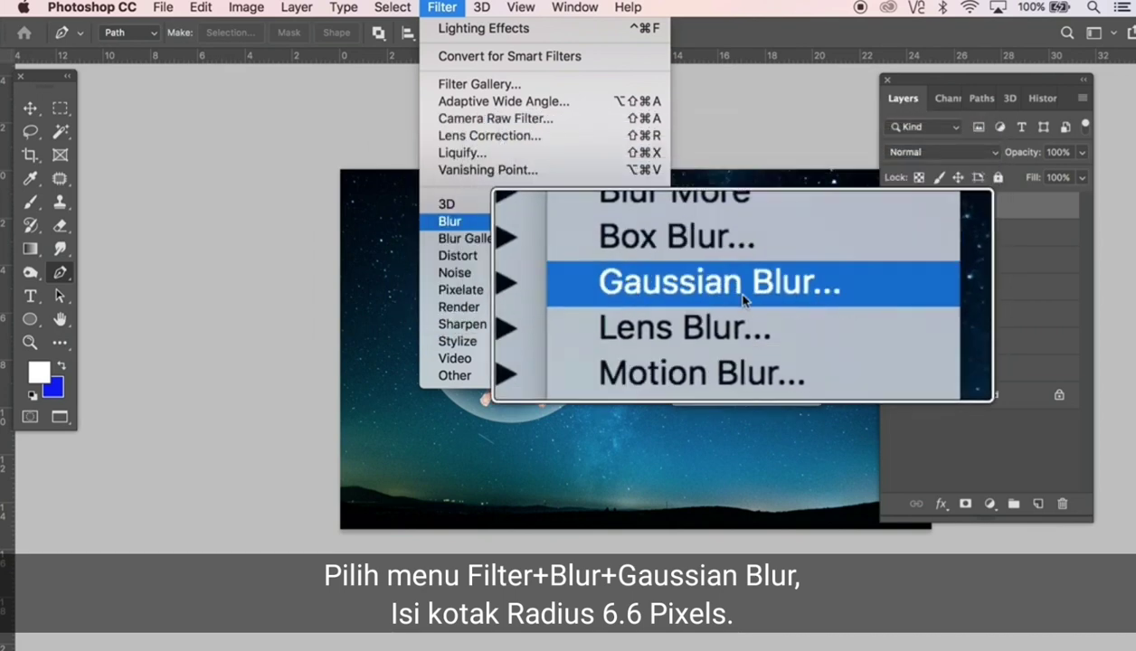
{"action": "left_click", "coordinate": [744, 300]}
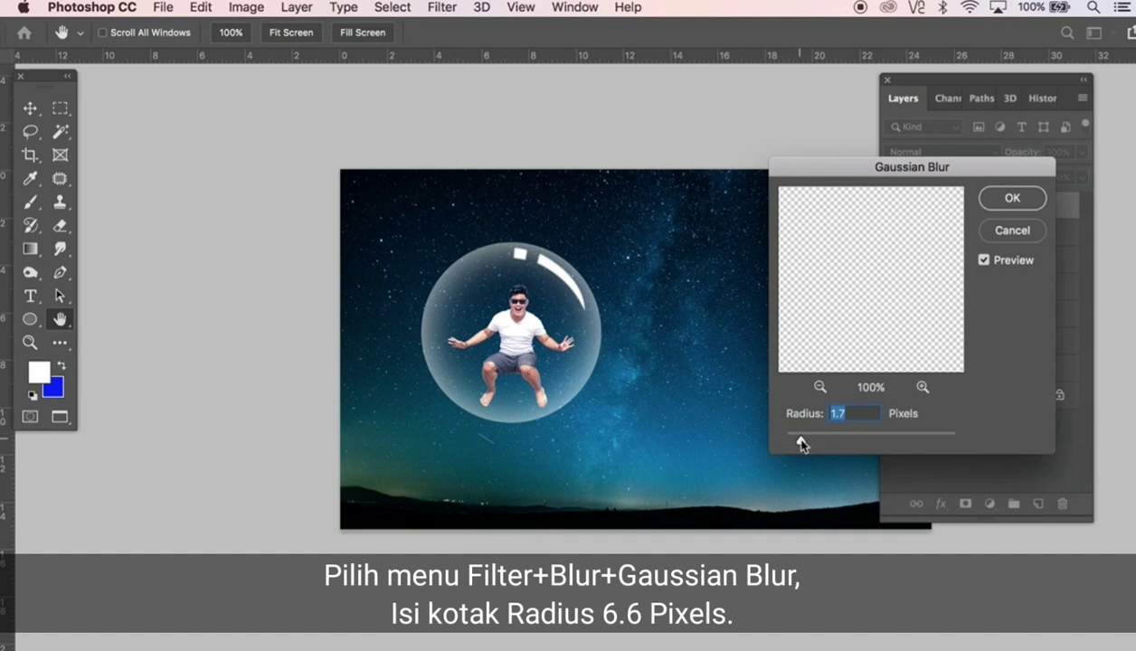
{"action": "left_click_drag", "start_coordinate": [802, 443], "coordinate": [843, 447]}
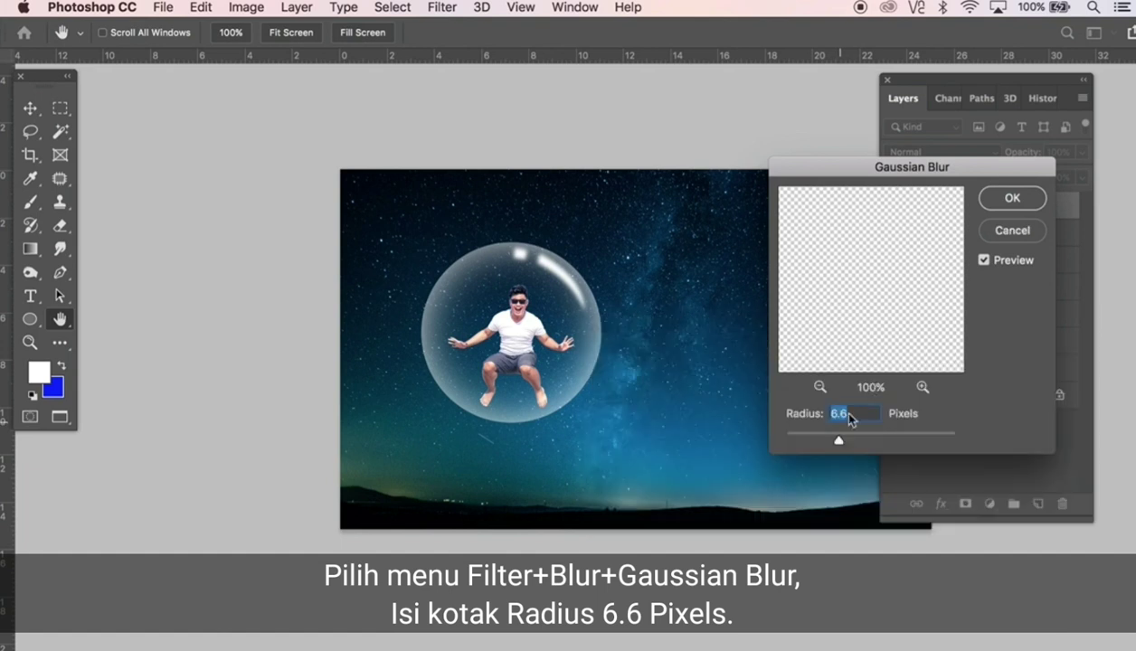
{"action": "left_click", "coordinate": [999, 208]}
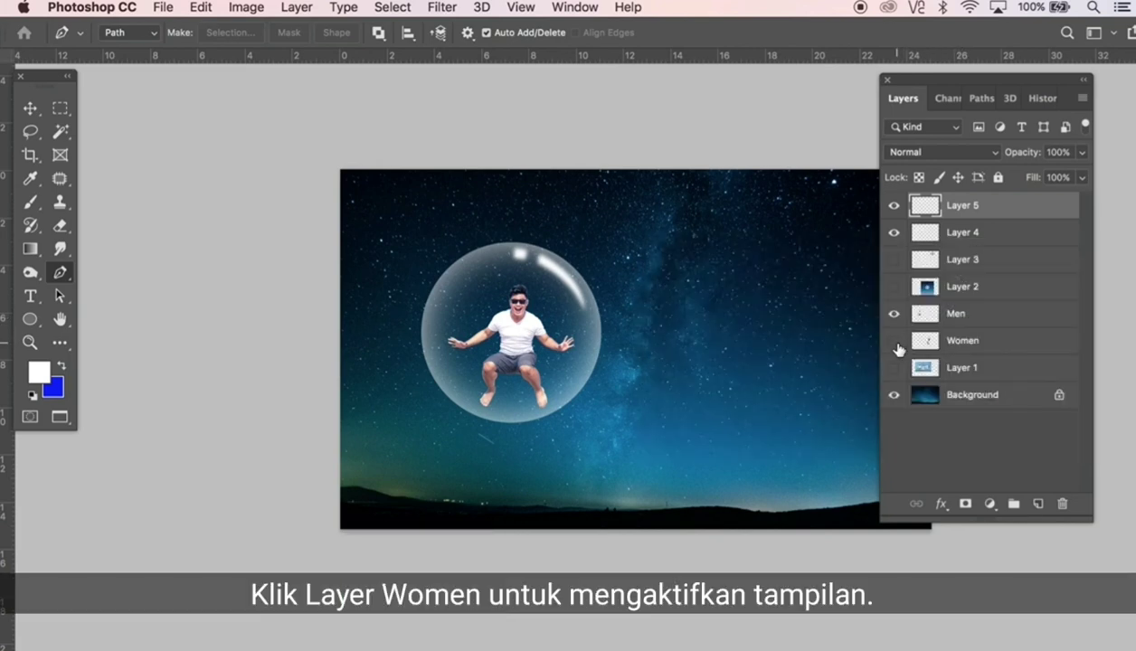
Show the Women layer and shift the jumping woman slightly to the right.
{"action": "left_click", "coordinate": [895, 342]}
{"action": "left_click", "coordinate": [963, 349]}
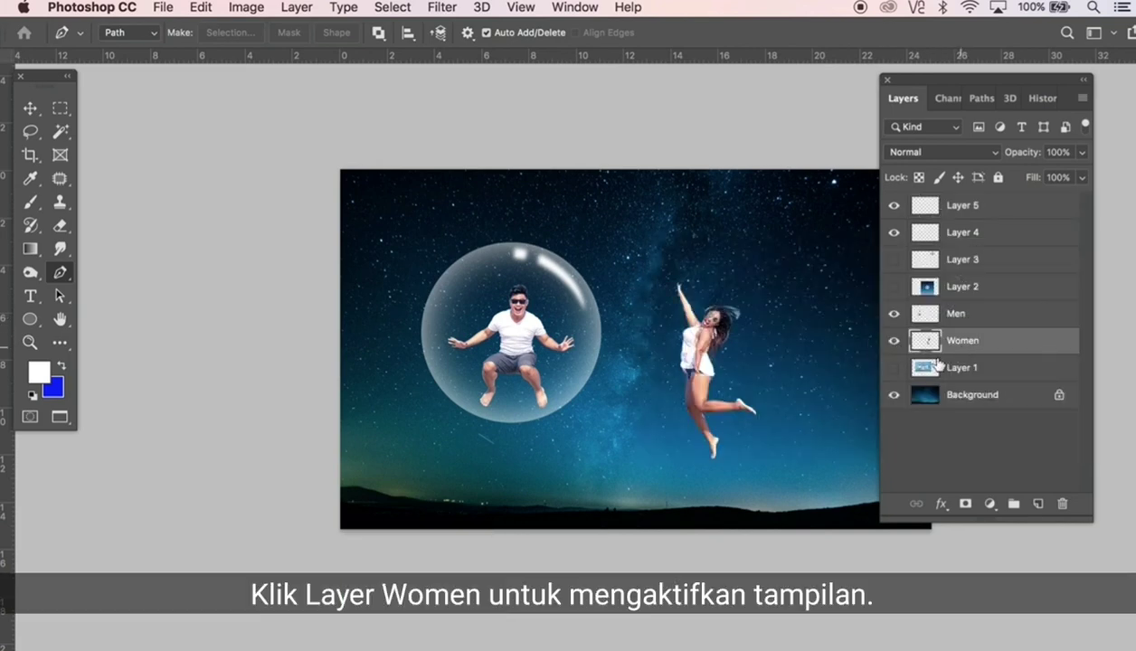
{"action": "key", "text": "v"}
{"action": "left_click_drag", "start_coordinate": [728, 380], "coordinate": [768, 384]}
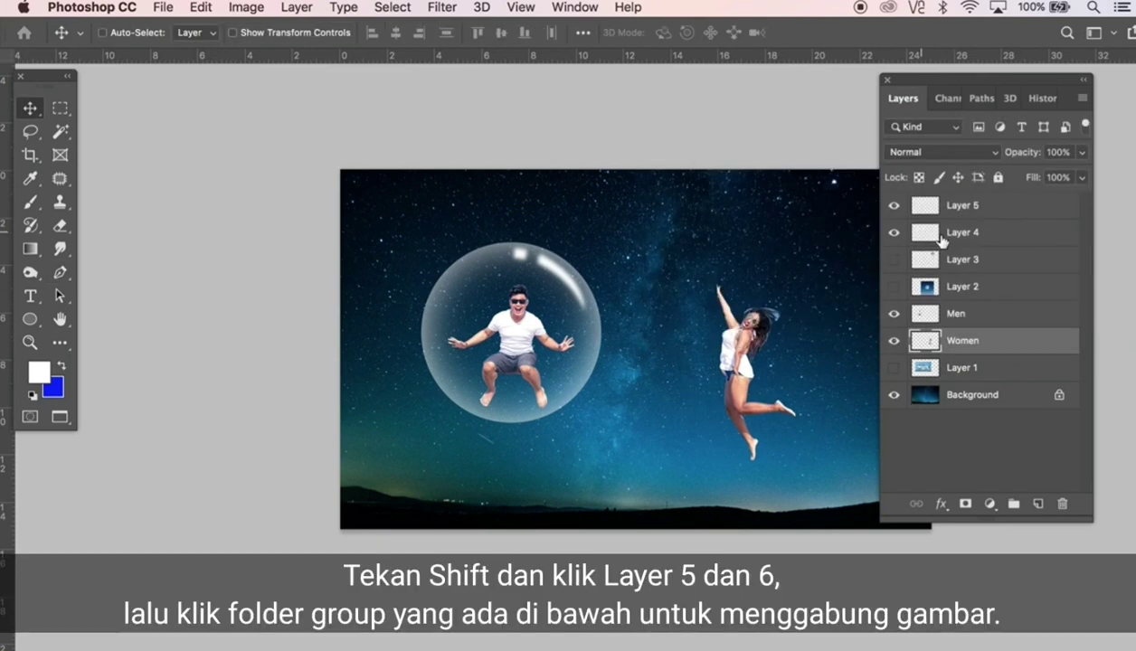
Group Layer 4 and Layer 5 into Group 1 and duplicate the group.
{"action": "left_click", "coordinate": [965, 237]}
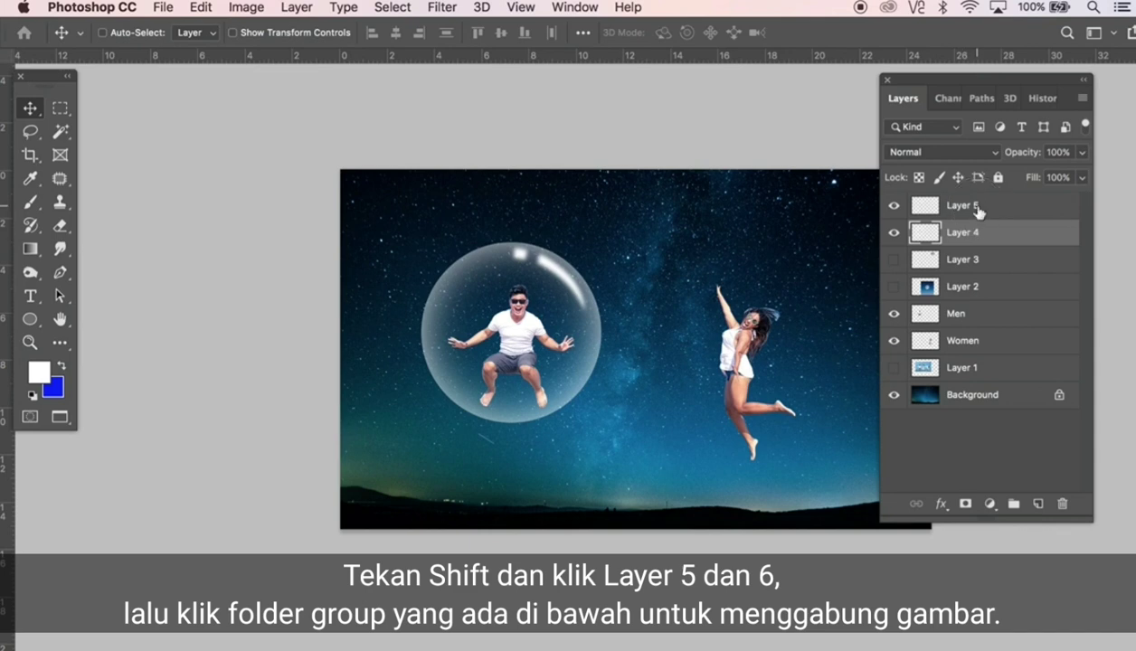
{"action": "left_click", "coordinate": [979, 211], "text": "shift"}
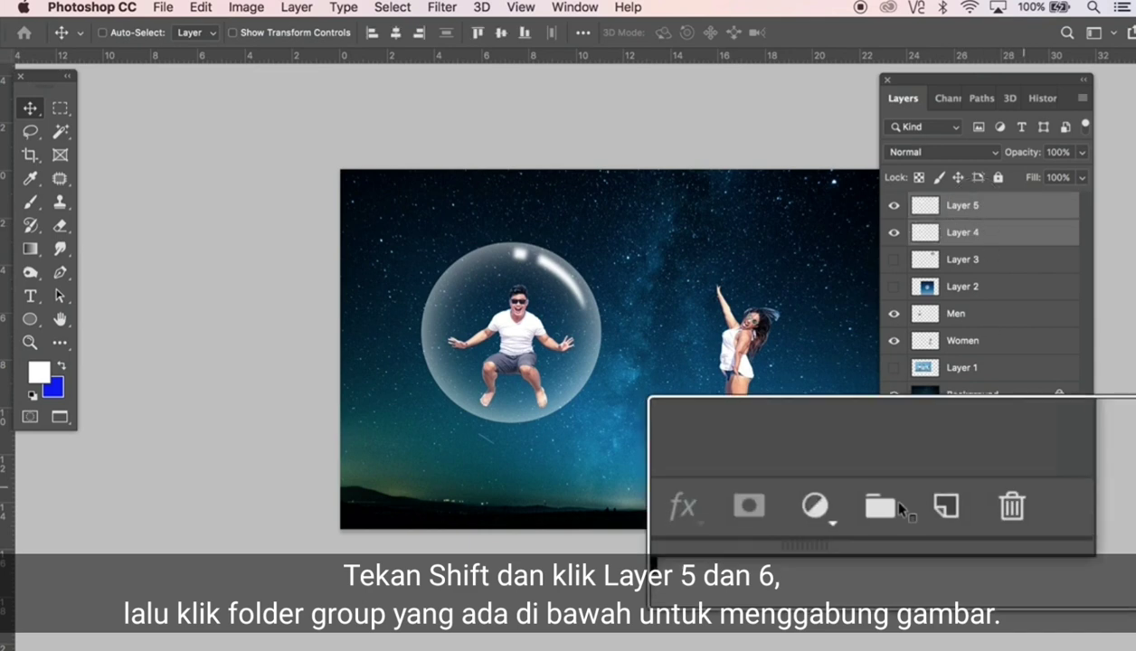
{"action": "left_click", "coordinate": [1014, 504]}
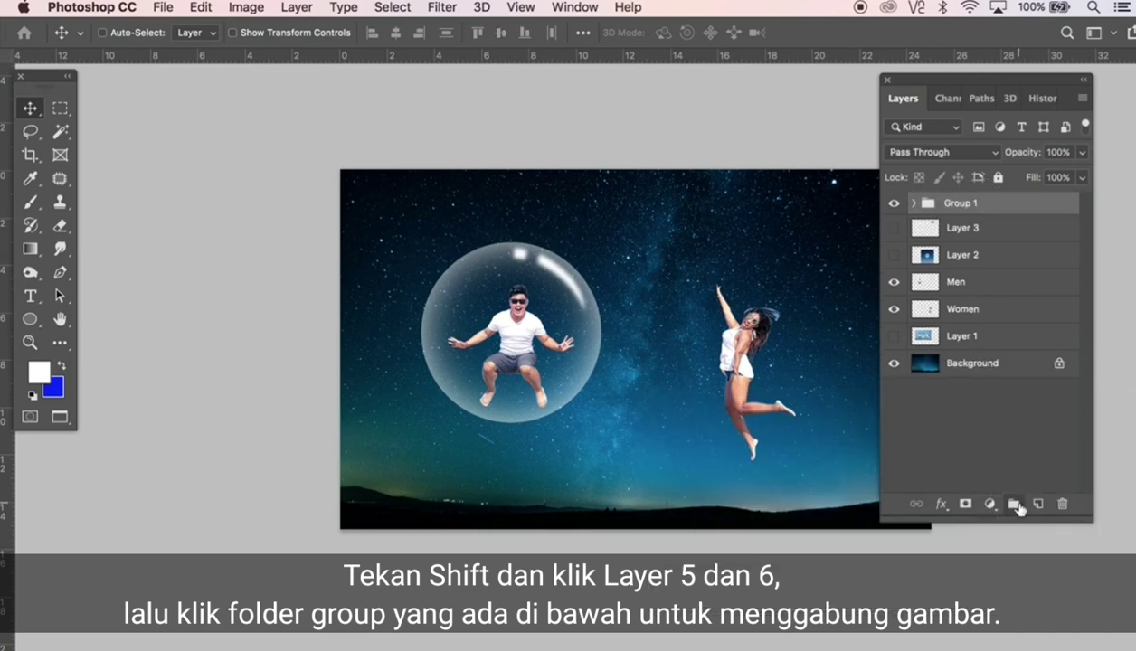
{"action": "left_click_drag", "start_coordinate": [1009, 222], "coordinate": [1039, 504]}
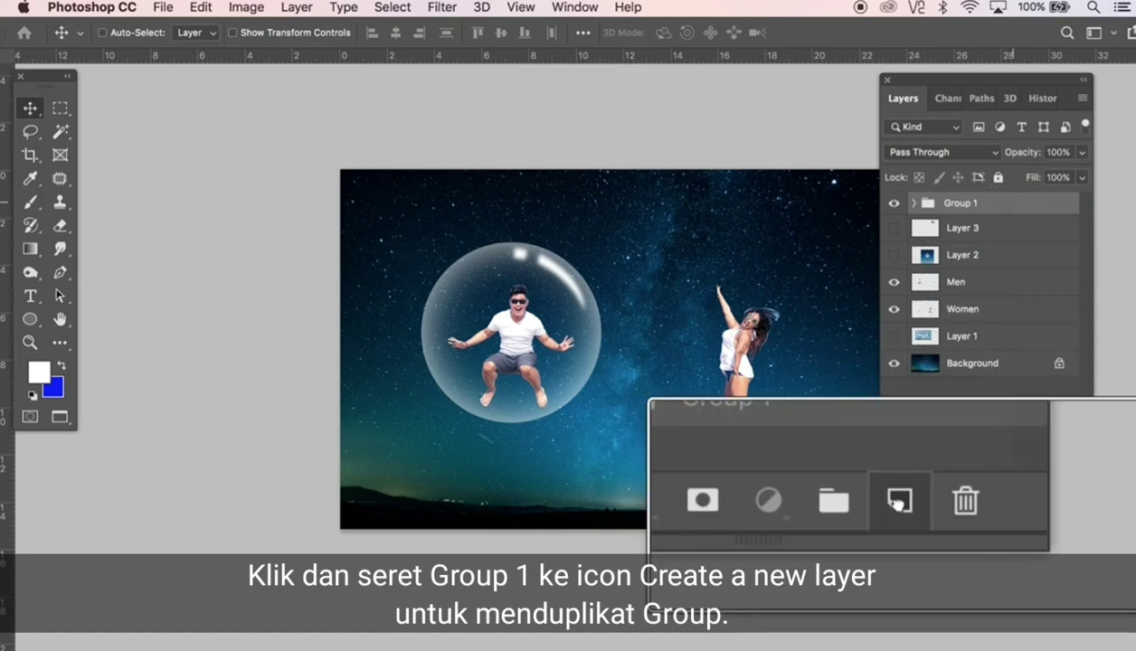
Move Group 1 copy over the woman and scale it to about 114.6% around her.
{"action": "left_click_drag", "start_coordinate": [1039, 505], "coordinate": [1038, 509]}
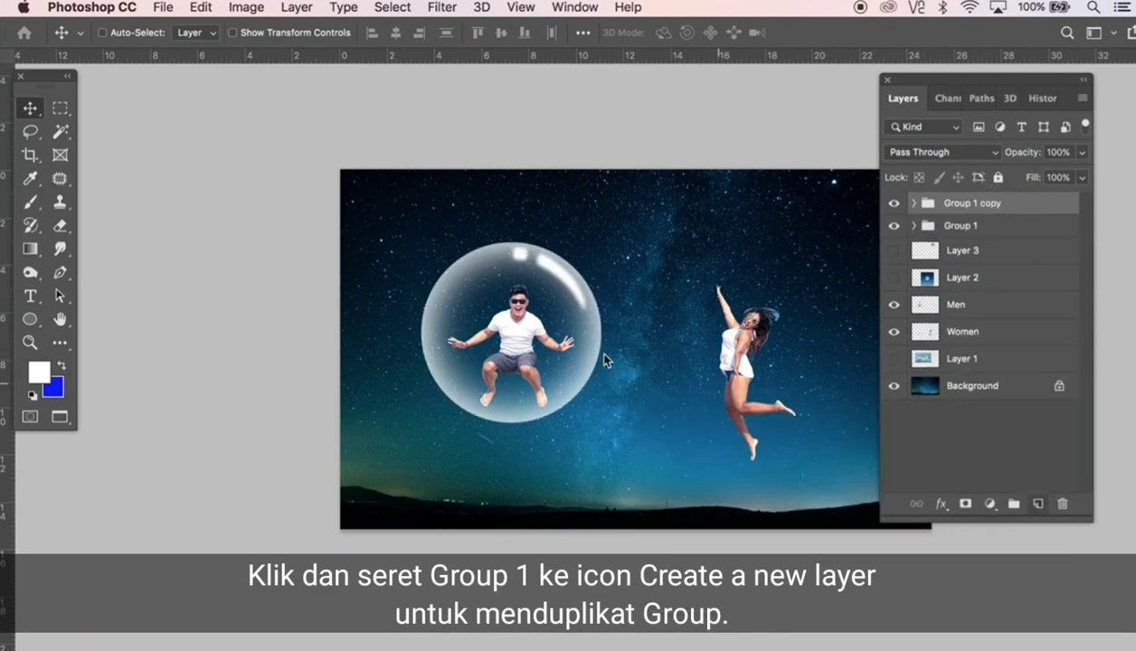
{"action": "mouse_move", "coordinate": [541, 358]}
{"action": "left_mouse_down"}
{"action": "mouse_move", "coordinate": [790, 414]}
{"action": "mouse_move", "coordinate": [779, 407]}
{"action": "left_mouse_up"}
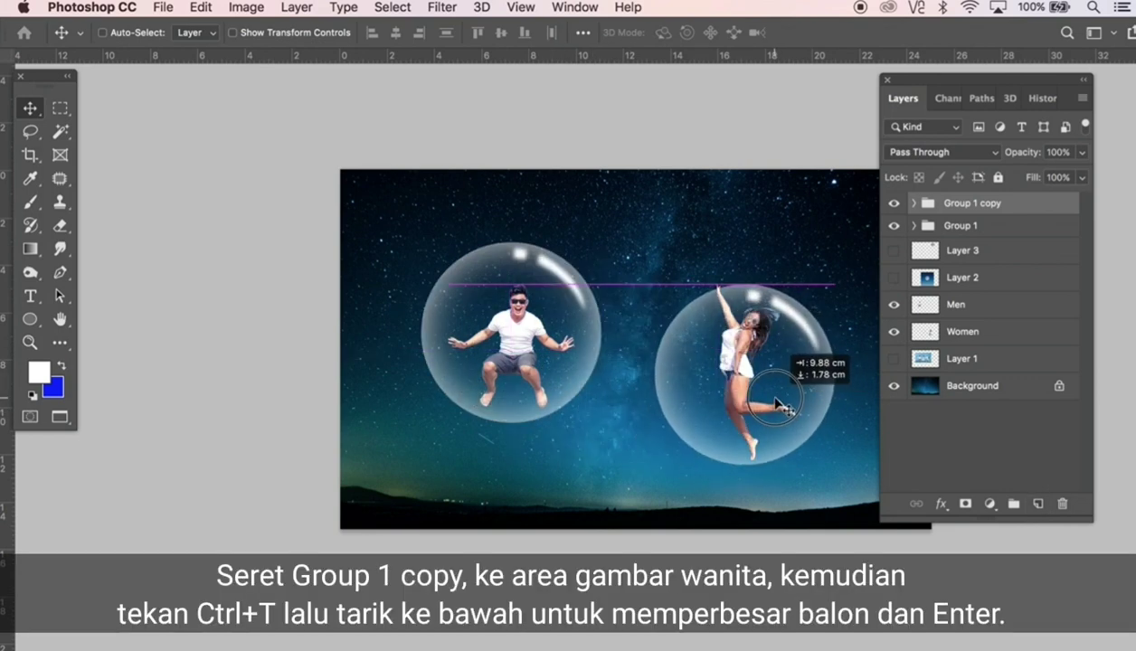
{"action": "left_click_drag", "start_coordinate": [780, 407], "coordinate": [774, 395]}
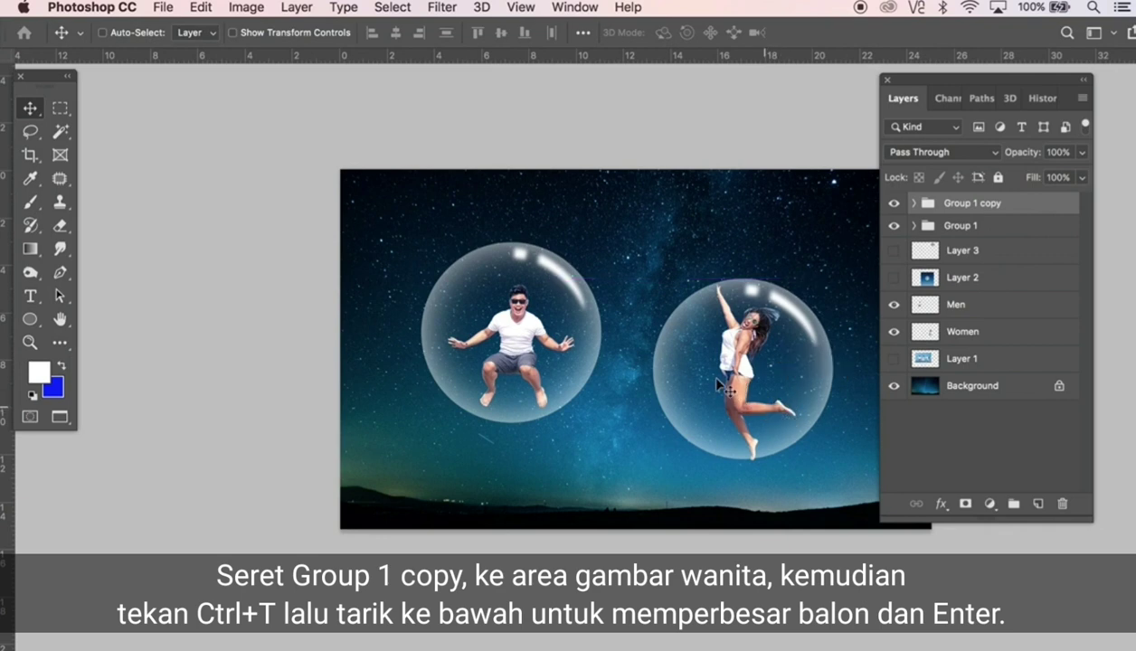
{"action": "key", "text": "ctrl+t"}
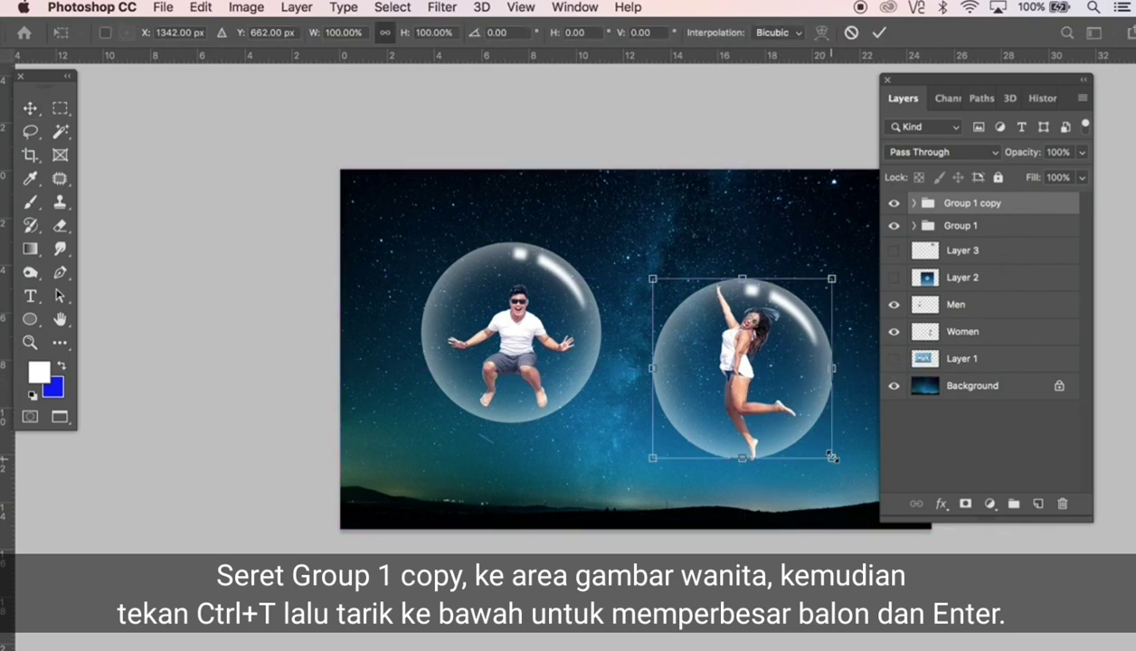
{"action": "left_click_drag", "start_coordinate": [830, 463], "coordinate": [847, 474]}
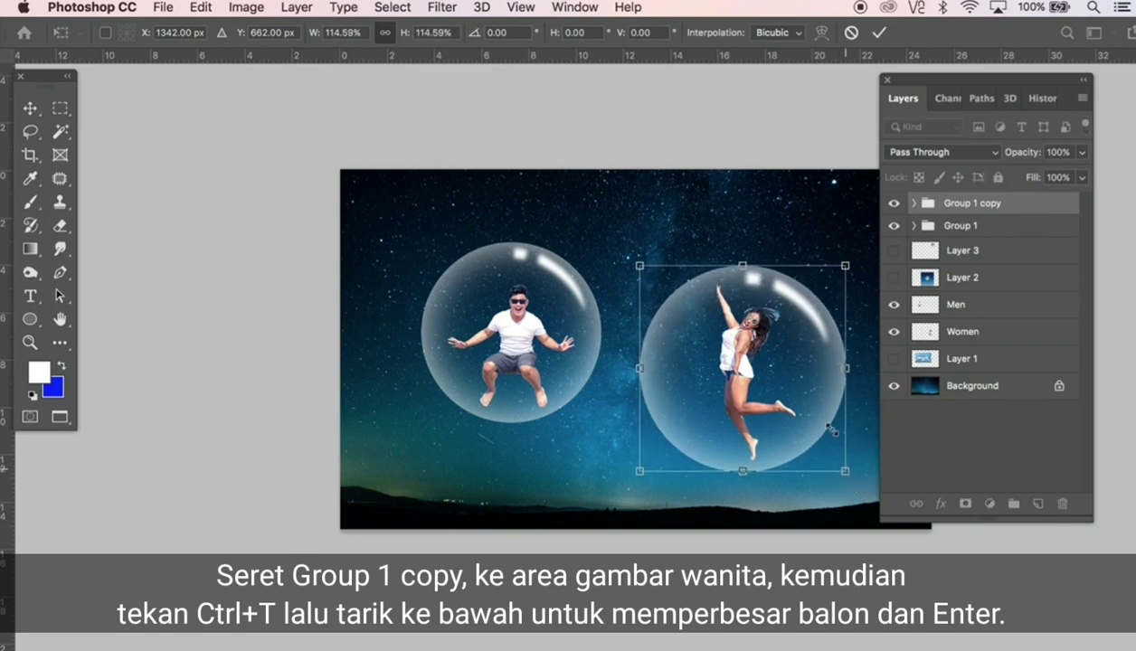
{"action": "key", "text": "Return"}
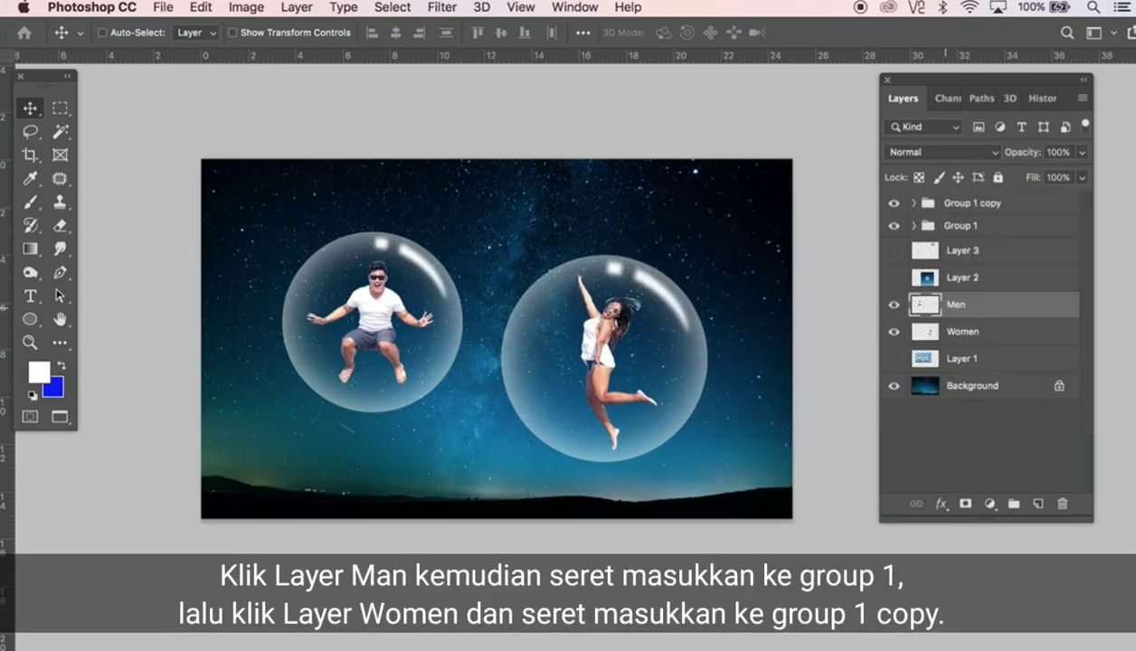
Put the Men layer into Group 1 and the Women layer into Group 1 copy.
{"action": "left_click", "coordinate": [962, 310]}
{"action": "left_click_drag", "start_coordinate": [962, 310], "coordinate": [959, 226]}
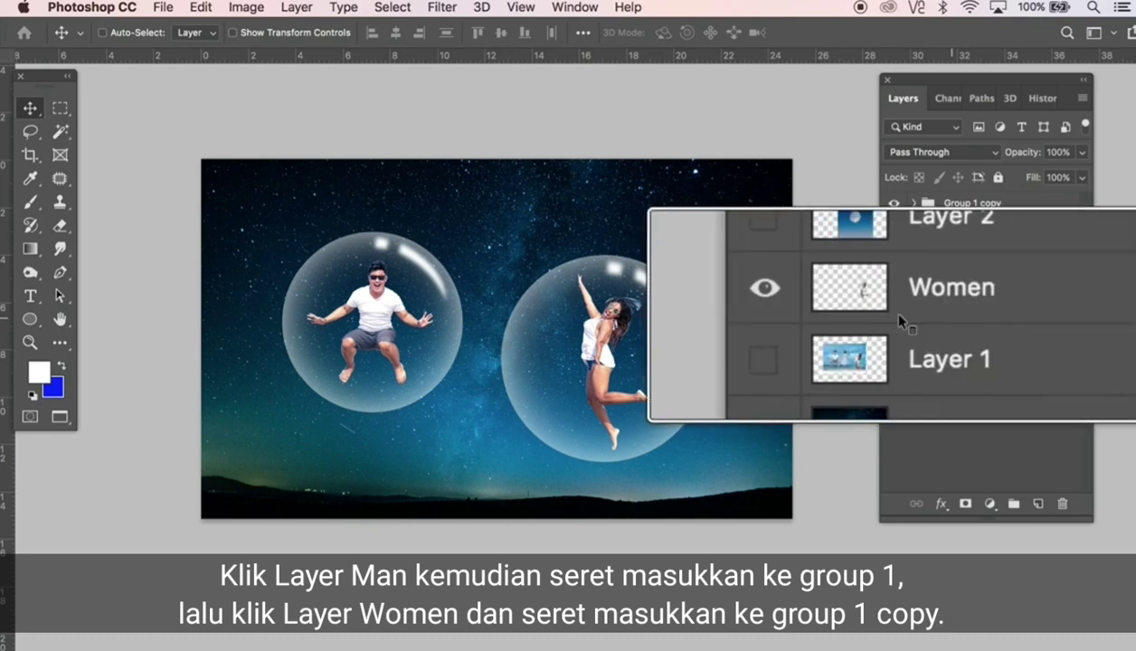
{"action": "mouse_move", "coordinate": [959, 310]}
{"action": "left_mouse_down"}
{"action": "mouse_move", "coordinate": [971, 246]}
{"action": "mouse_move", "coordinate": [953, 200]}
{"action": "left_mouse_up"}
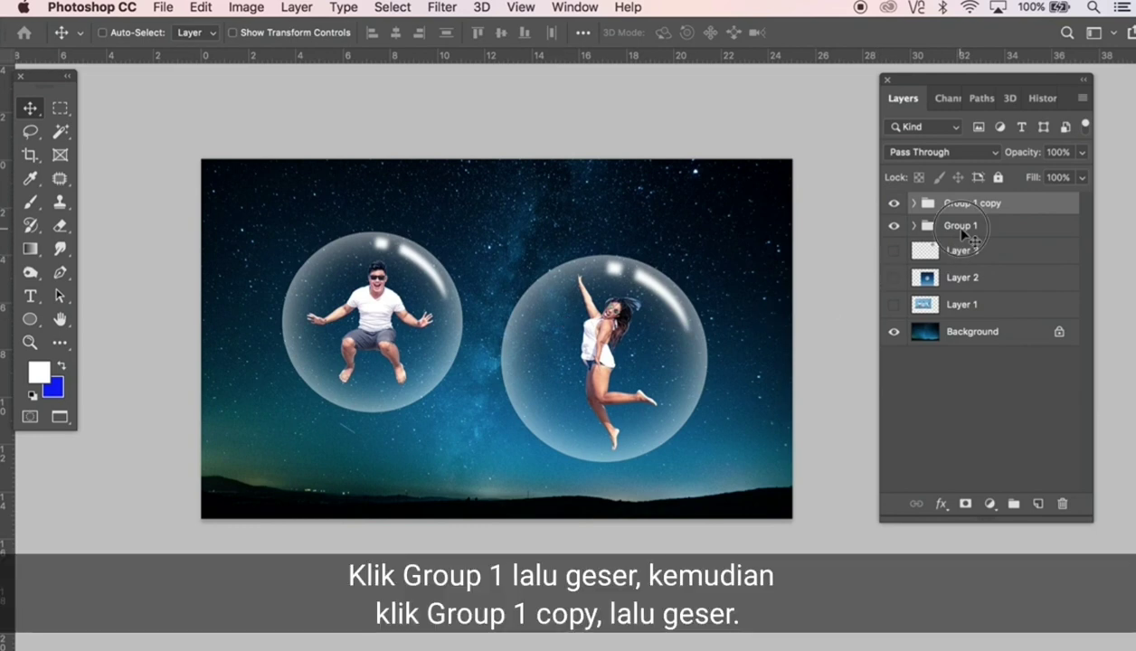
Shift Group 1 and Group 1 copy slightly left and down.
{"action": "left_click", "coordinate": [958, 226]}
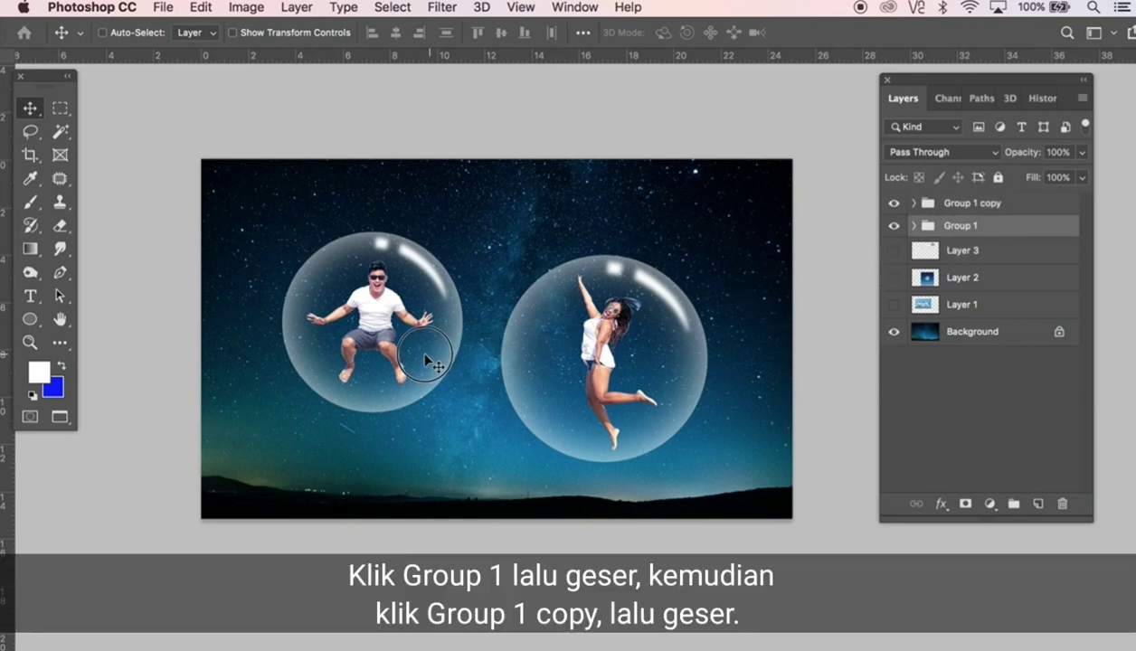
{"action": "left_click_drag", "start_coordinate": [438, 358], "coordinate": [433, 367]}
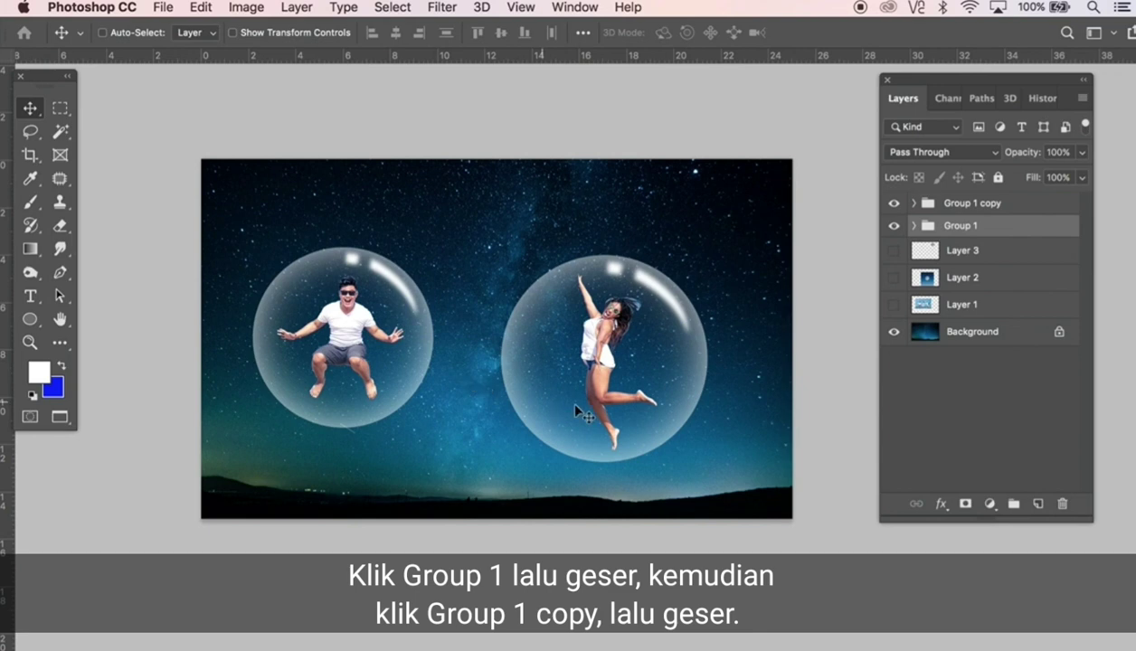
{"action": "left_click", "coordinate": [962, 204]}
{"action": "left_click_drag", "start_coordinate": [669, 352], "coordinate": [642, 368]}
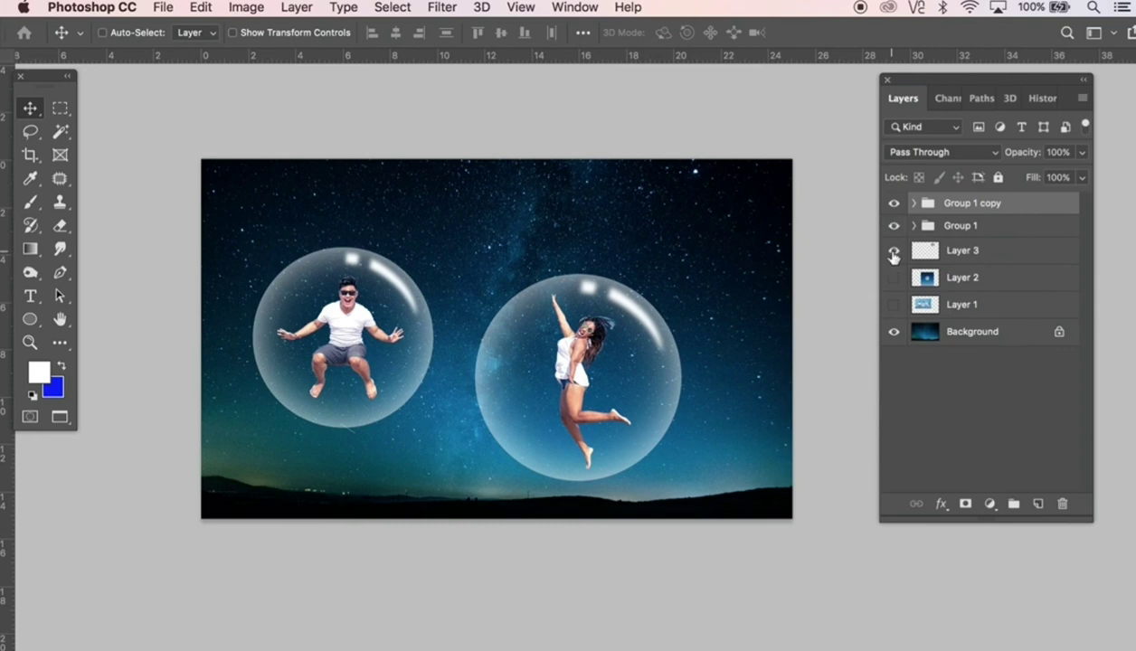
Show Layer 3's moon, scale it to about 227%, and place it in the top-right corner.
{"action": "left_click", "coordinate": [894, 254]}
{"action": "left_click", "coordinate": [961, 248]}
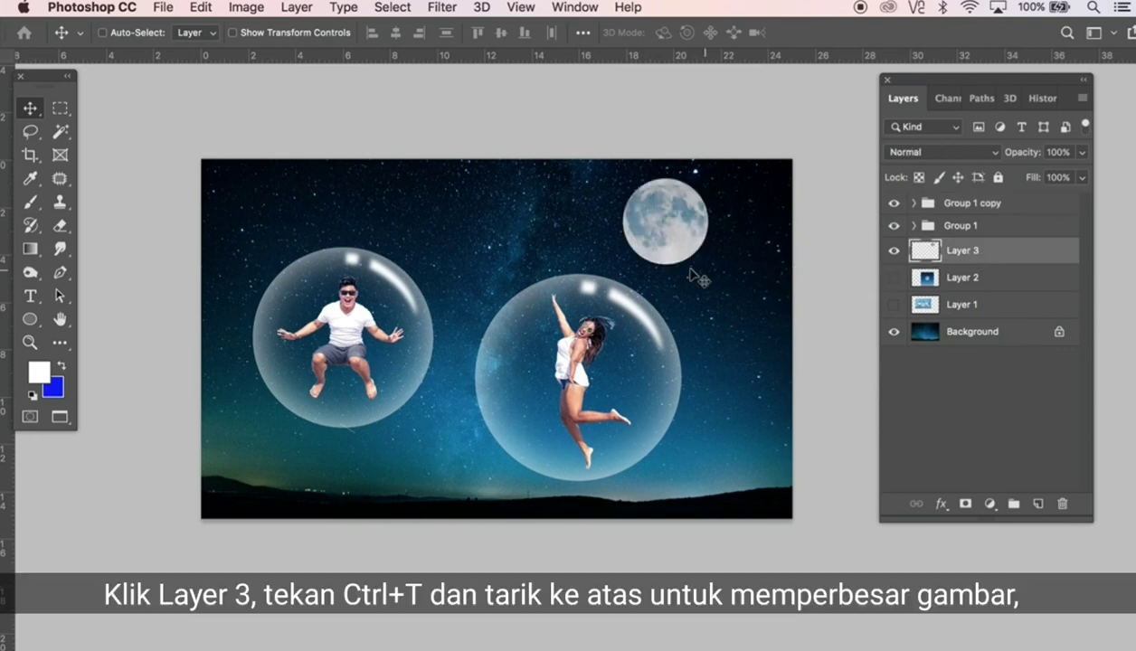
{"action": "key", "text": "ctrl"}
{"action": "key", "text": "ctrl+t"}
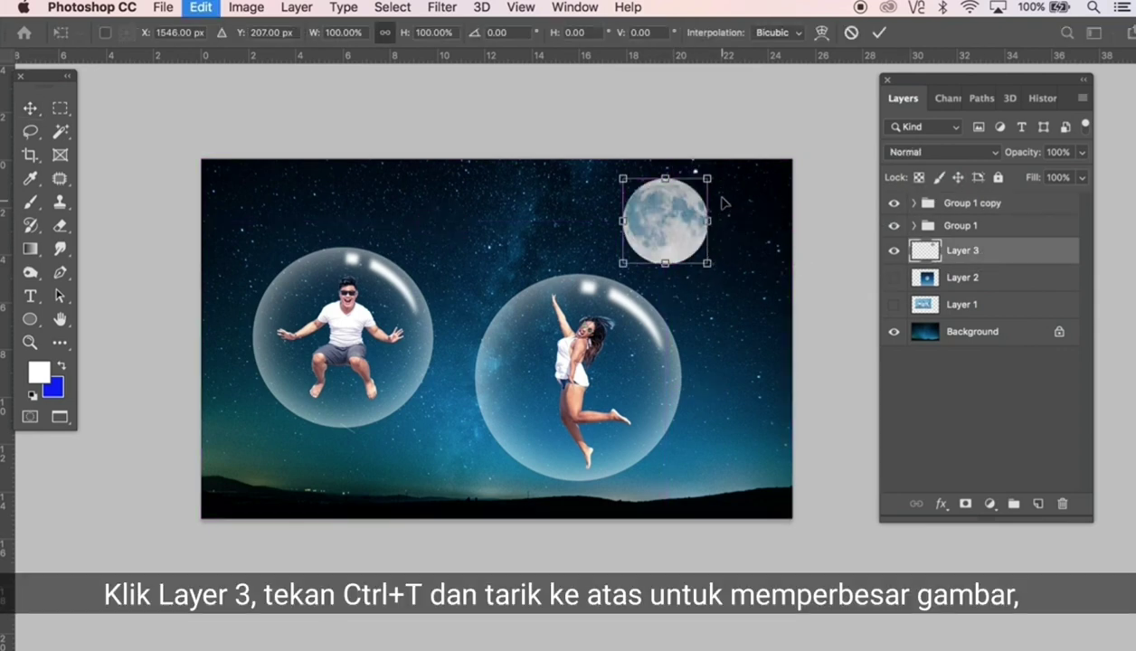
{"action": "left_click_drag", "start_coordinate": [711, 173], "coordinate": [760, 161]}
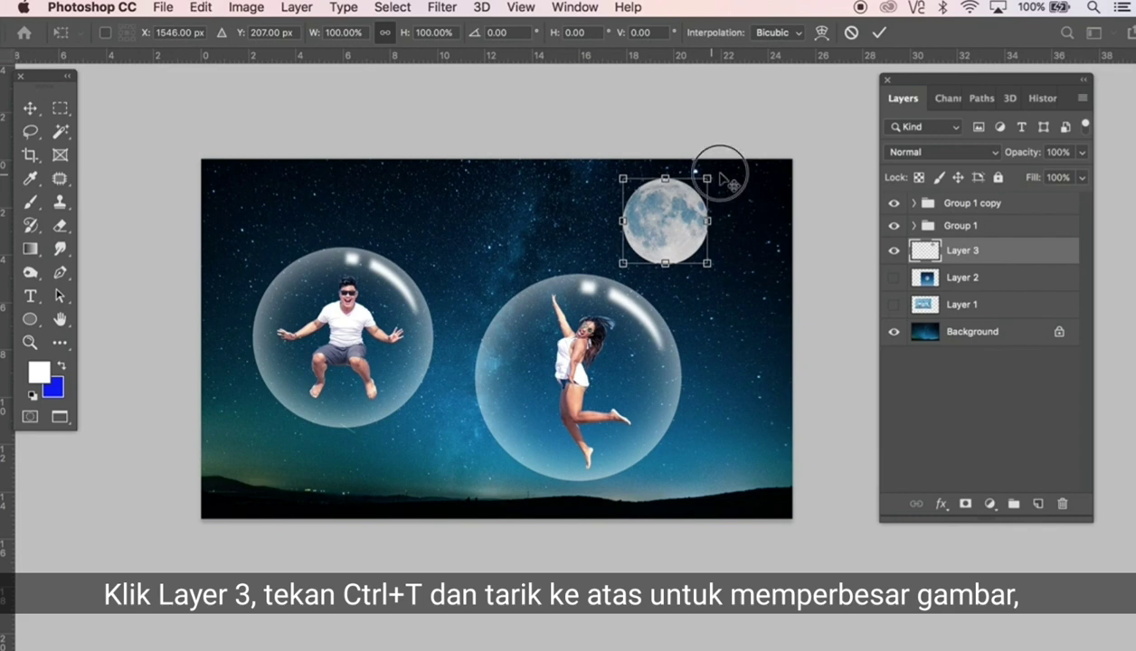
{"action": "left_click_drag", "start_coordinate": [787, 142], "coordinate": [848, 94]}
{"action": "left_click_drag", "start_coordinate": [748, 228], "coordinate": [747, 241]}
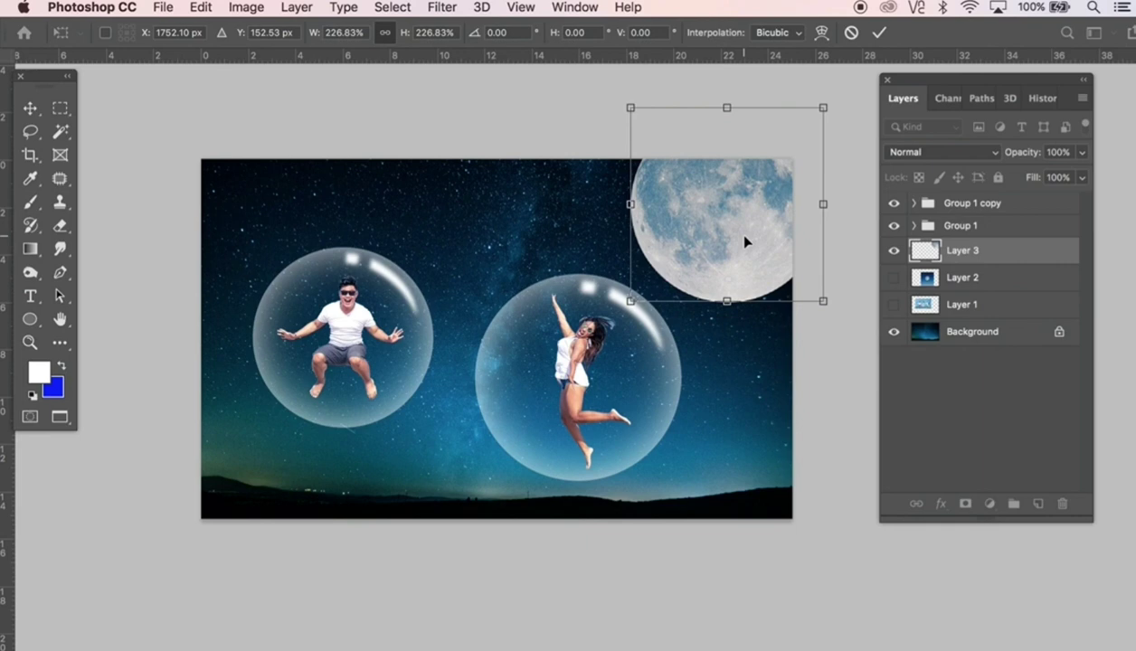
{"action": "key", "text": "Return"}
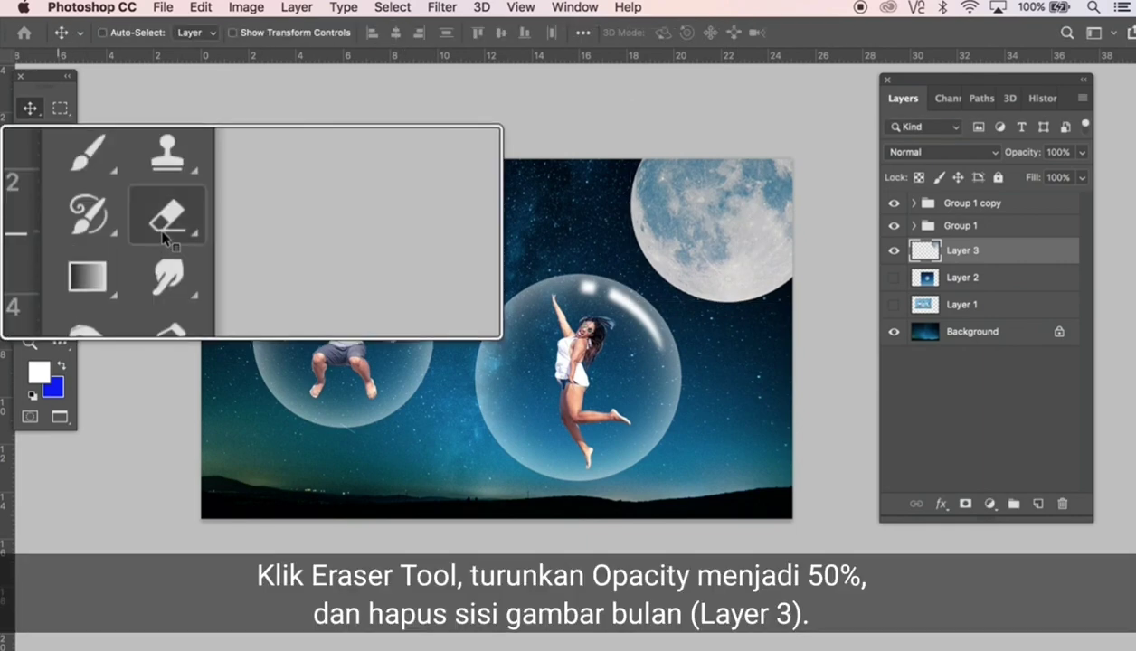
Set up the standard Eraser with a 1000 px brush at about 50% opacity.
{"action": "left_click", "coordinate": [59, 226]}
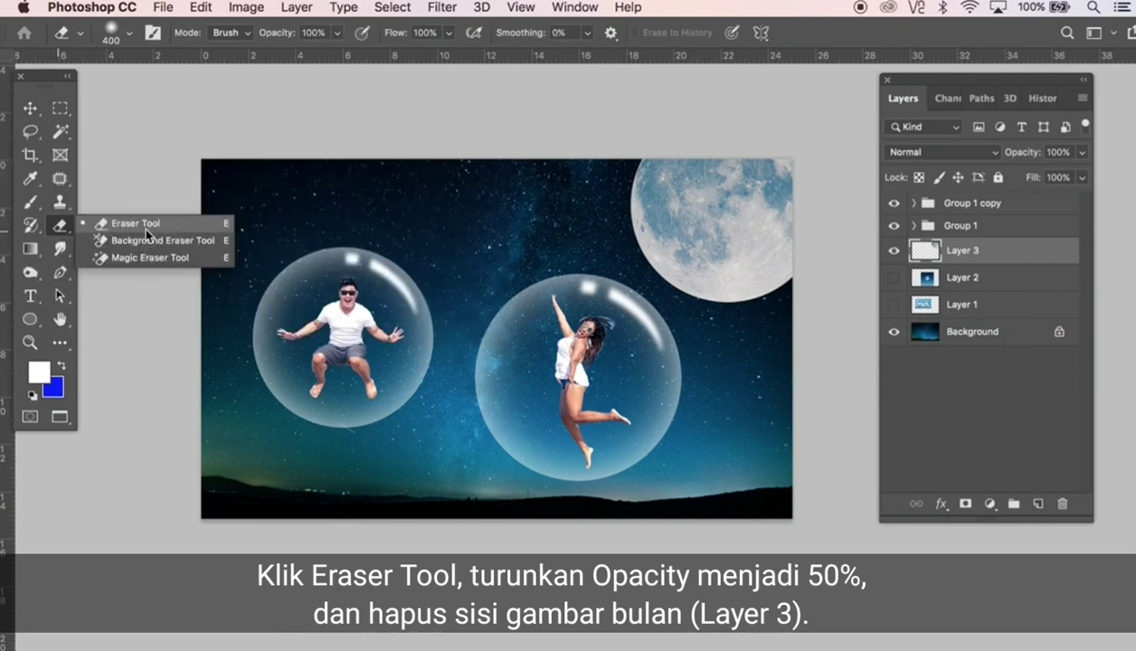
{"action": "left_click", "coordinate": [143, 224]}
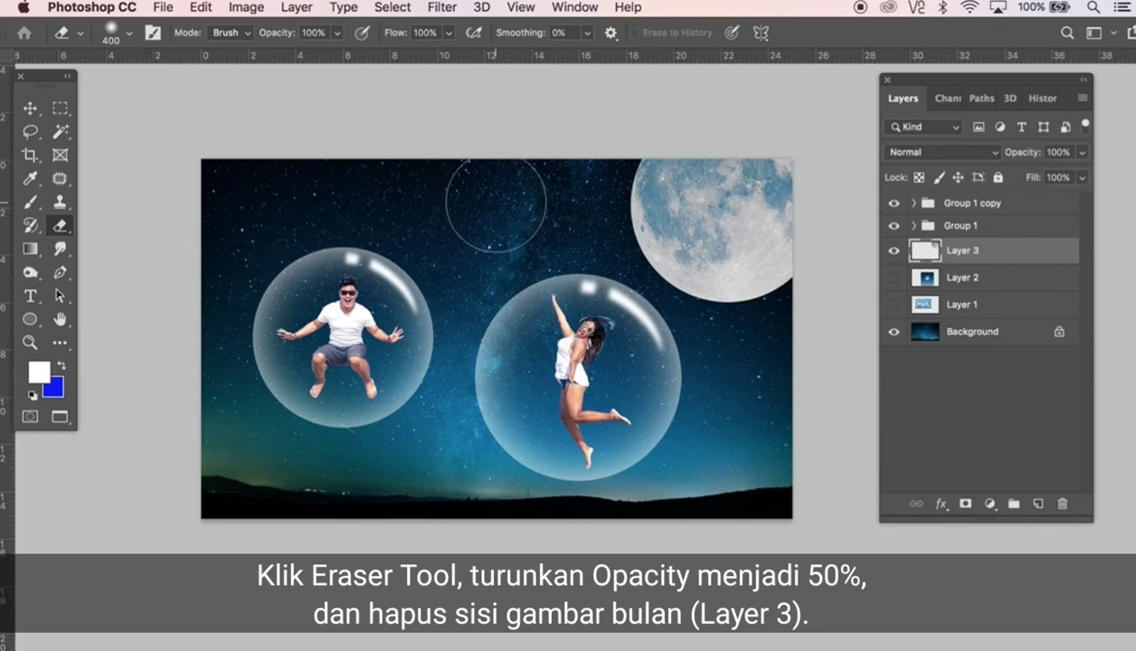
{"action": "key", "text": "bracketright"}
{"action": "key", "text": "bracketright"}
{"action": "key", "text": "bracketright"}
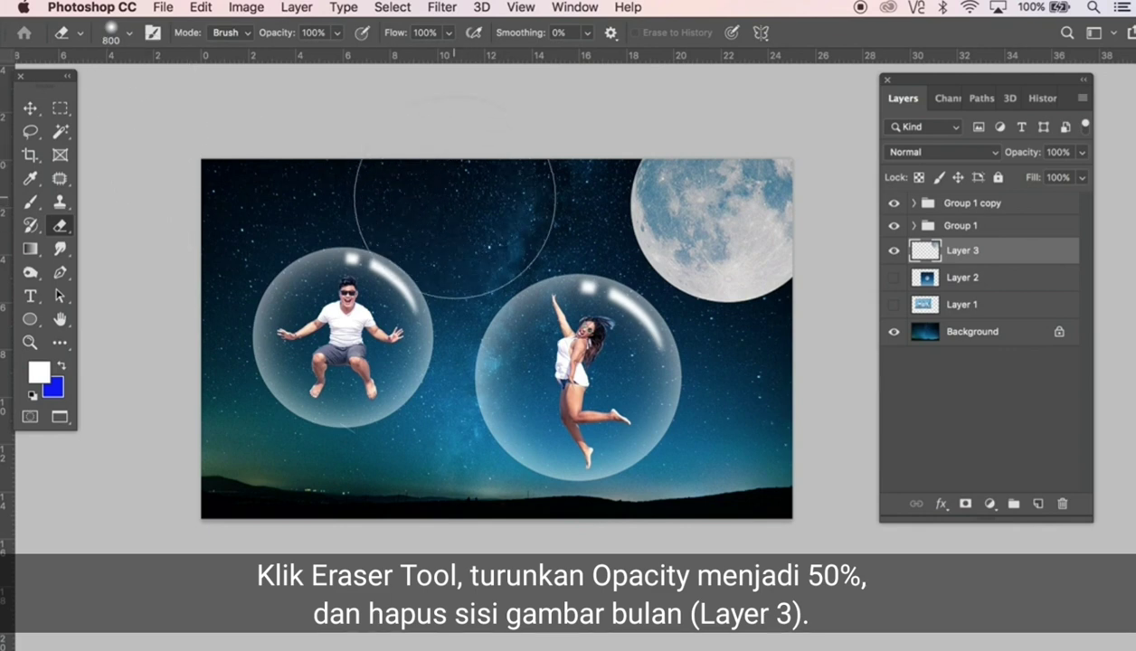
{"action": "key", "text": "bracketright"}
{"action": "key", "text": "bracketright"}
{"action": "key", "text": "bracketright"}
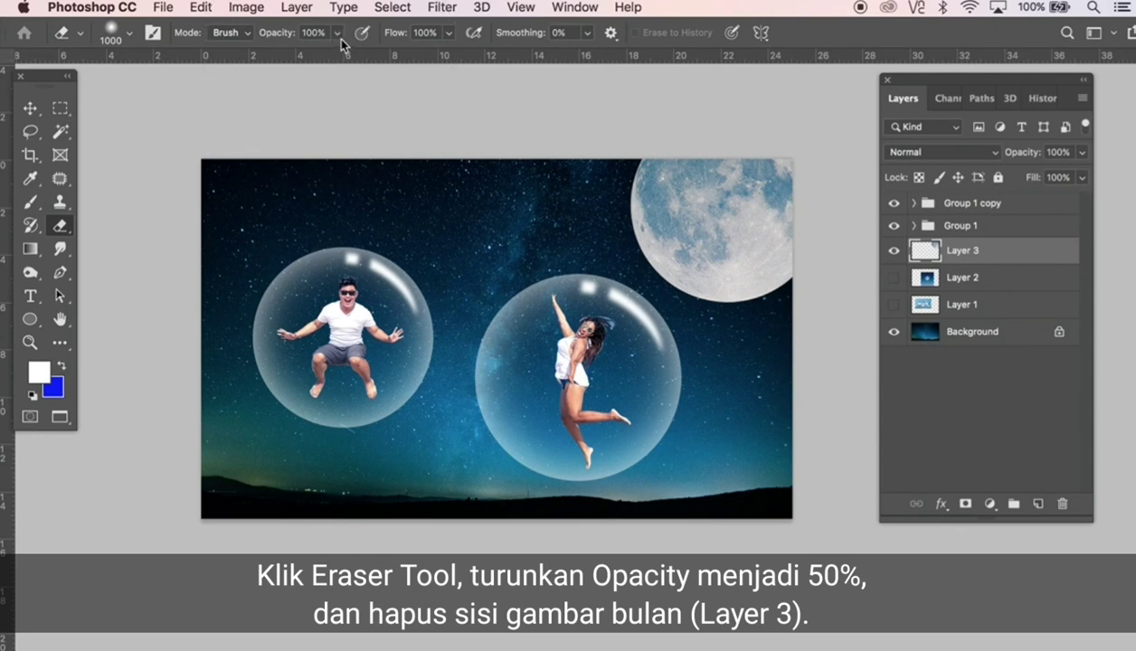
{"action": "left_click", "coordinate": [338, 36]}
{"action": "left_click_drag", "start_coordinate": [329, 54], "coordinate": [302, 58]}
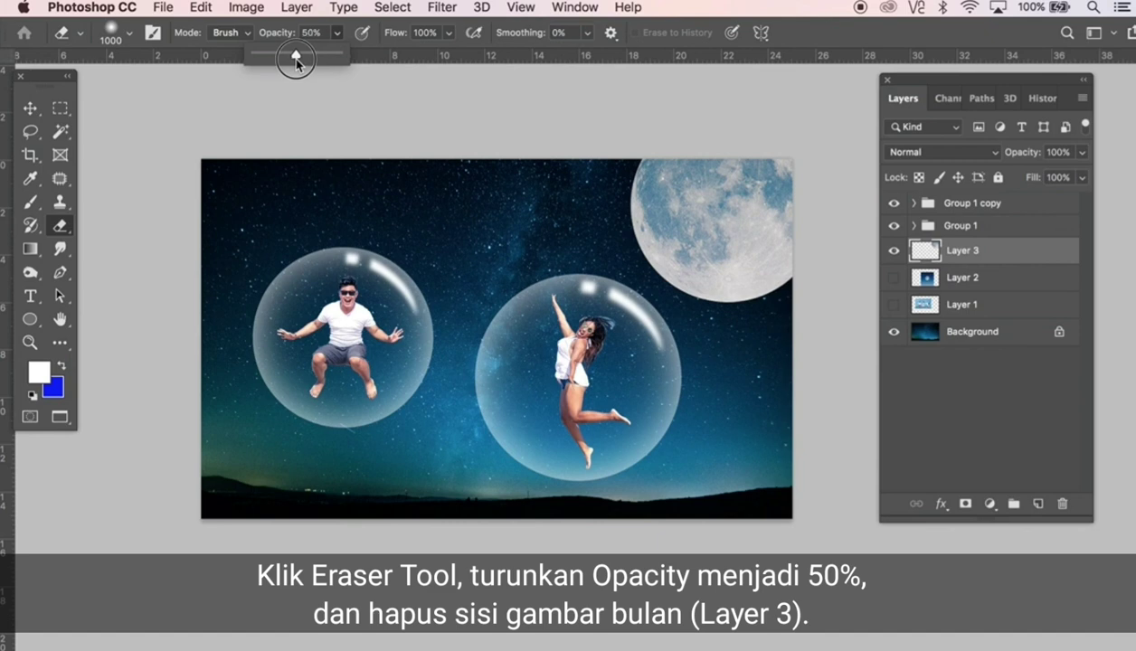
Erase over the moon with the 1000 px brush to fade it to half strength.
{"action": "key", "text": "bracketleft"}
{"action": "key", "text": "bracketleft"}
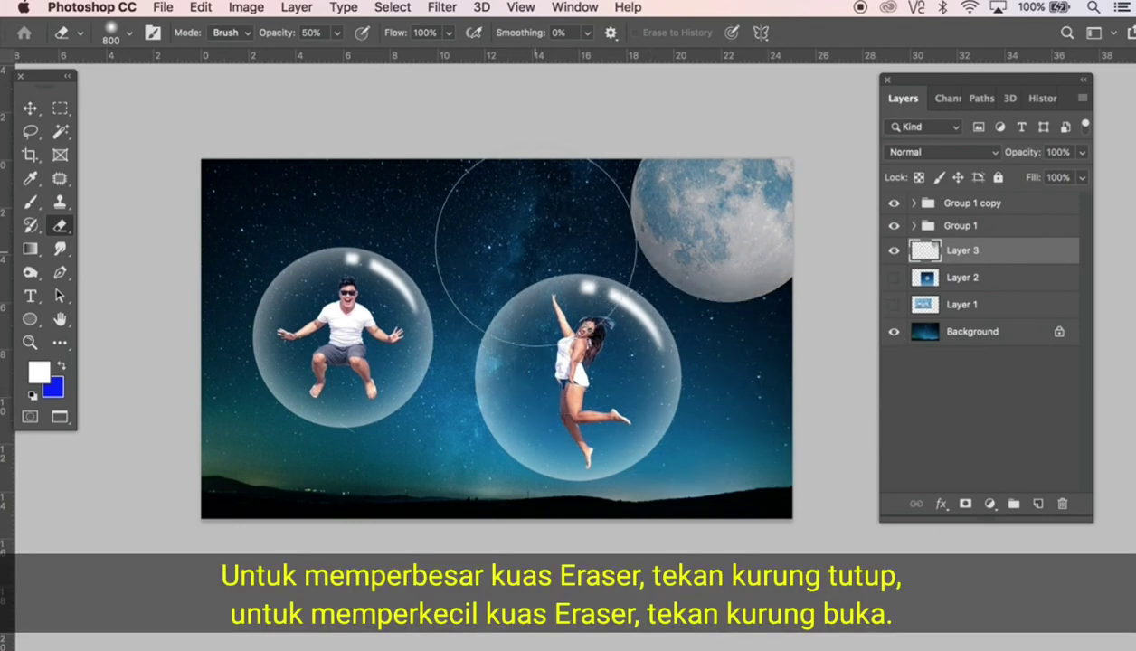
{"action": "key", "text": "bracketleft"}
{"action": "key", "text": "bracketleft"}
{"action": "key", "text": "bracketleft"}
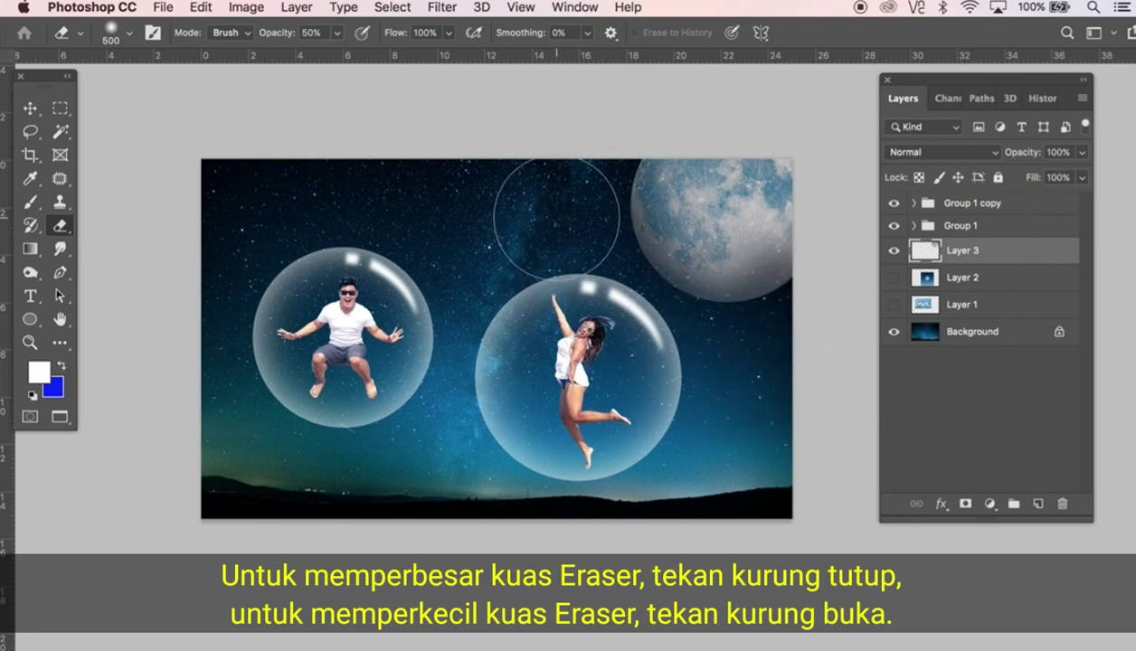
{"action": "key", "text": "ctrl+z"}
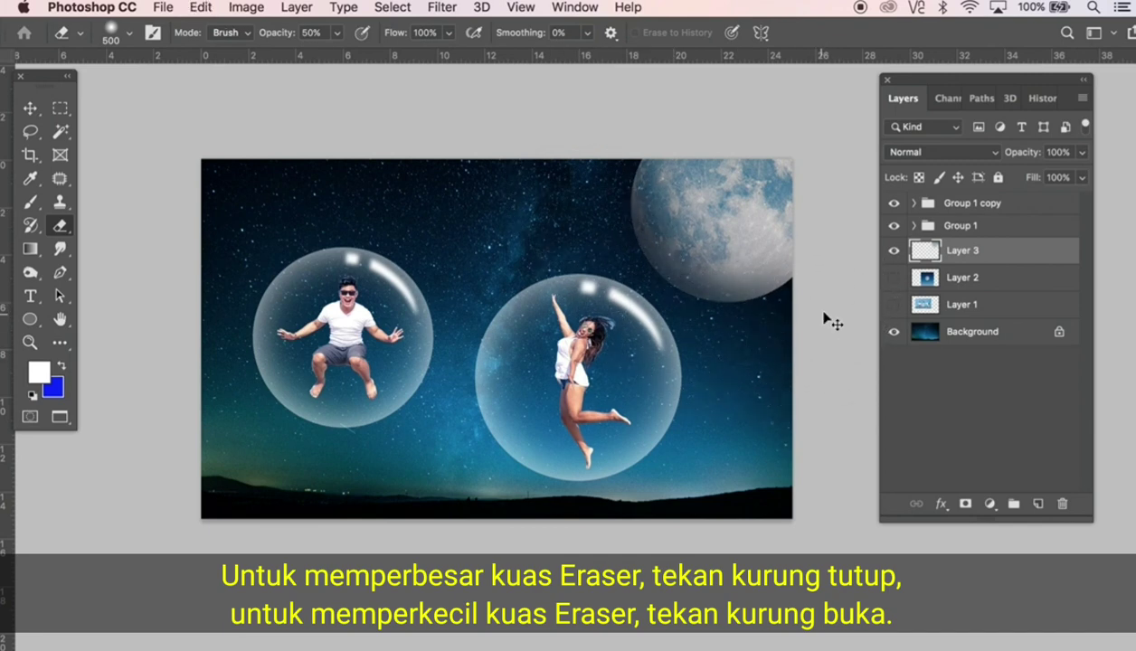
{"action": "key", "text": "ctrl+z"}
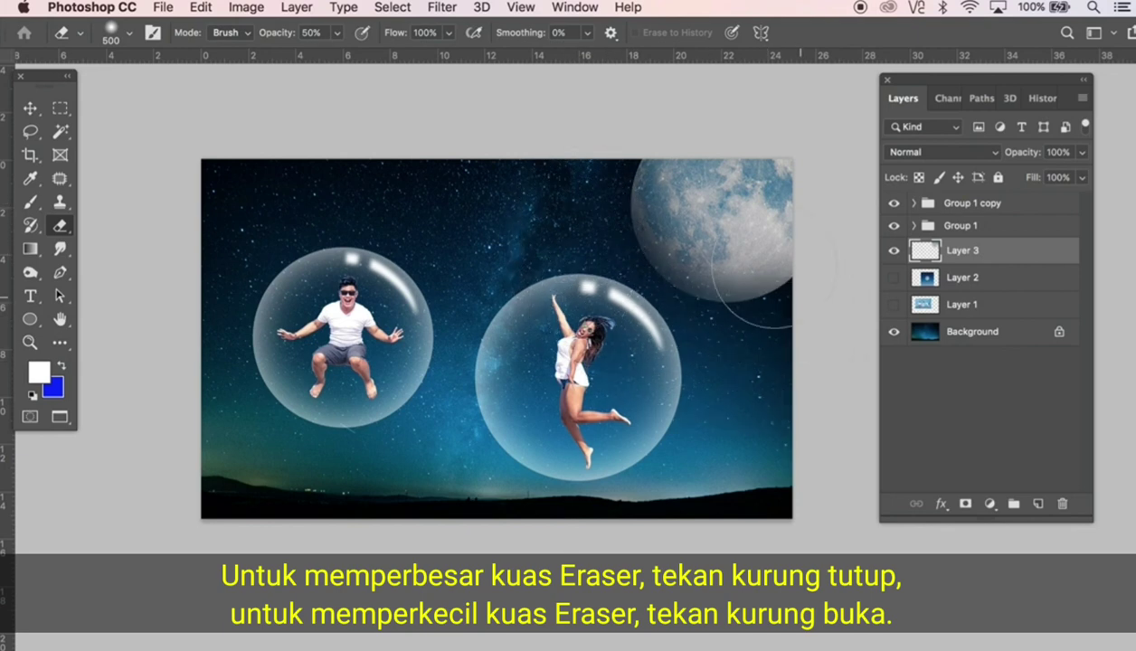
{"action": "key", "text": "bracketright"}
{"action": "key", "text": "bracketright"}
{"action": "key", "text": "bracketright"}
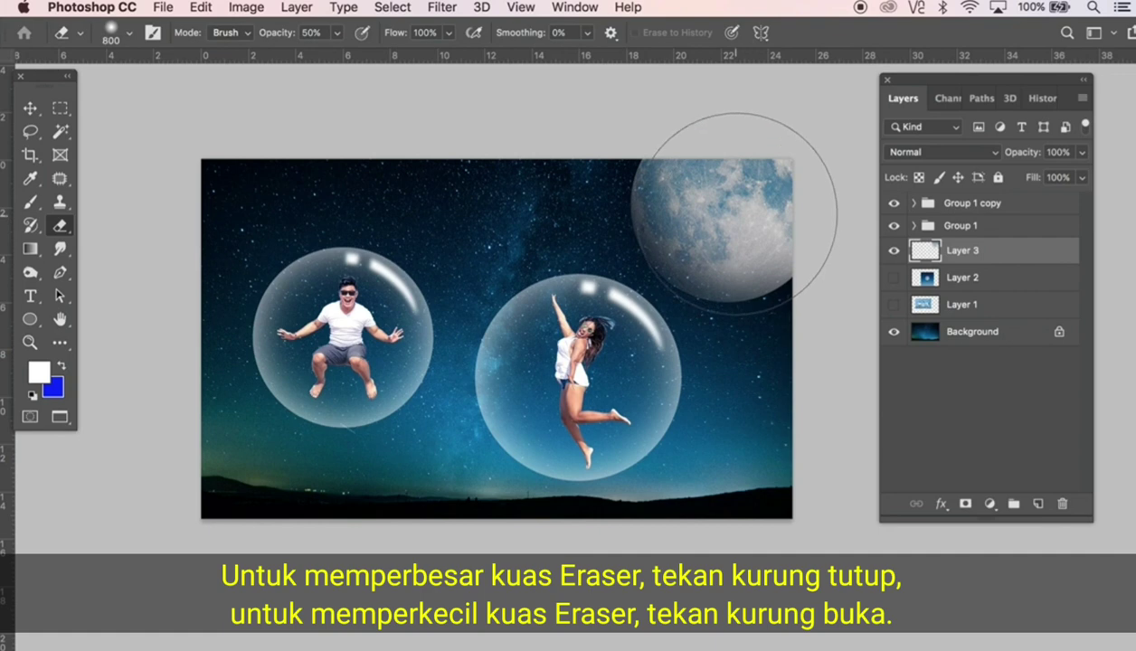
{"action": "key", "text": "bracketright"}
{"action": "key", "text": "bracketright"}
{"action": "left_click", "coordinate": [734, 211]}
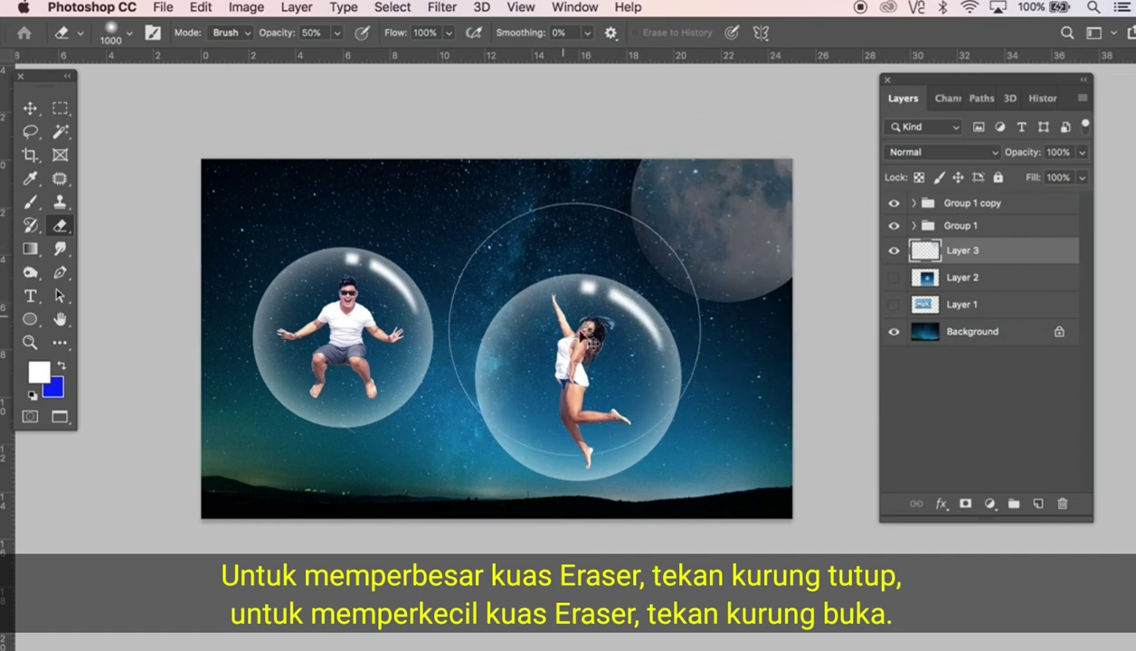
{"action": "key", "text": "v"}
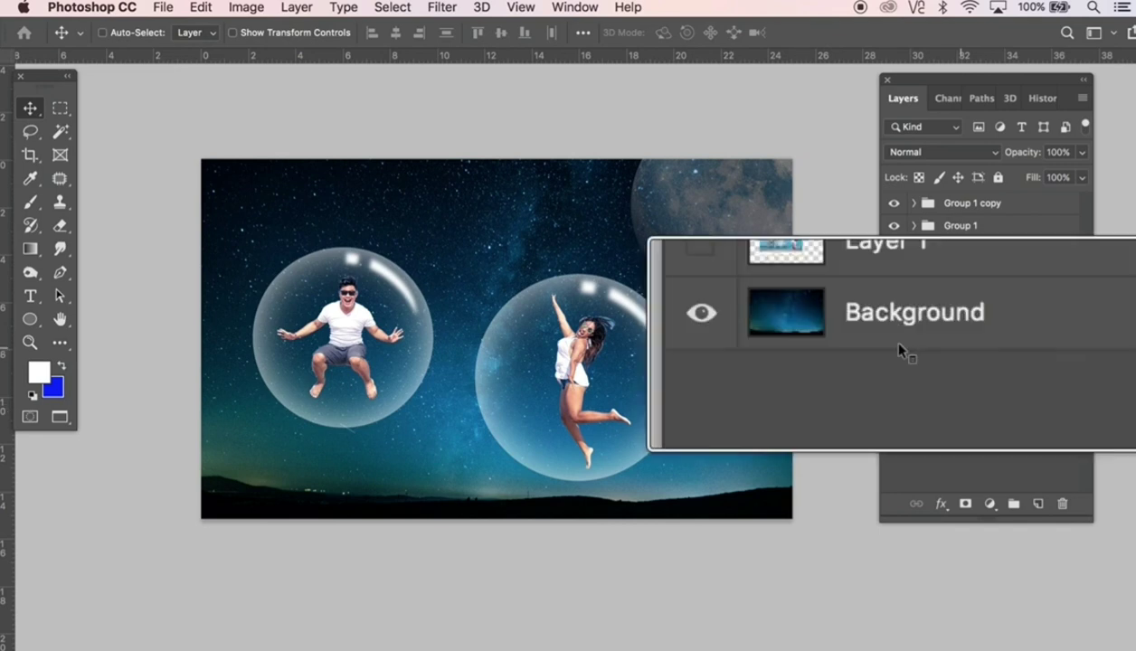
Brighten the Background sky with Levels, white input 174 and midtones around 1.00.
{"action": "left_click", "coordinate": [971, 335]}
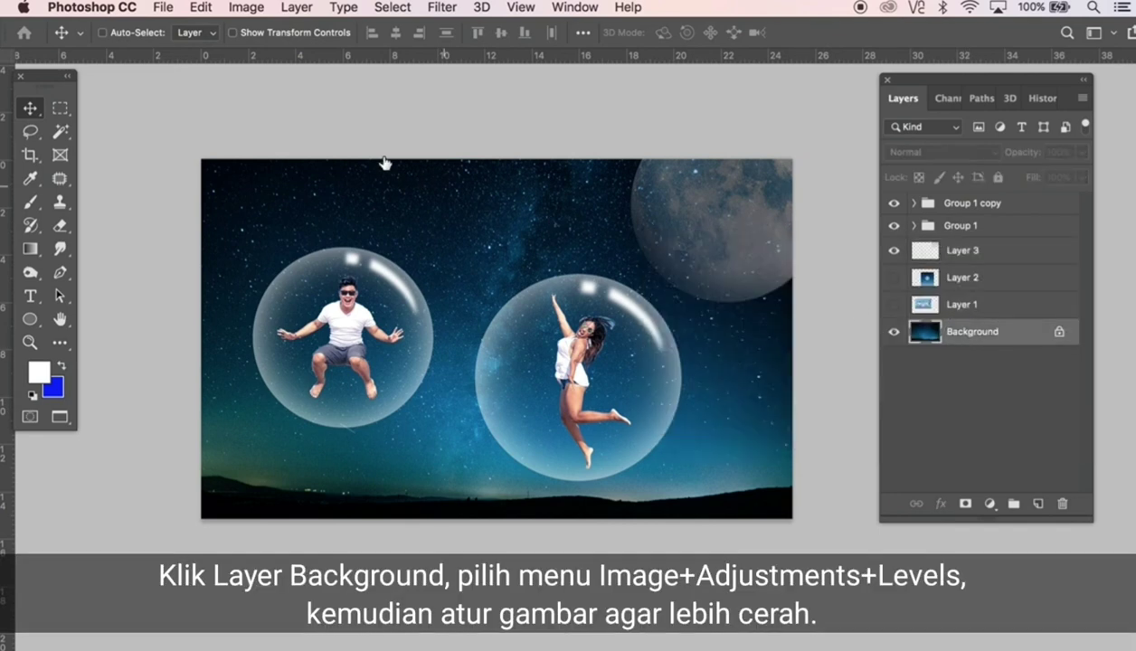
{"action": "left_click", "coordinate": [247, 9]}
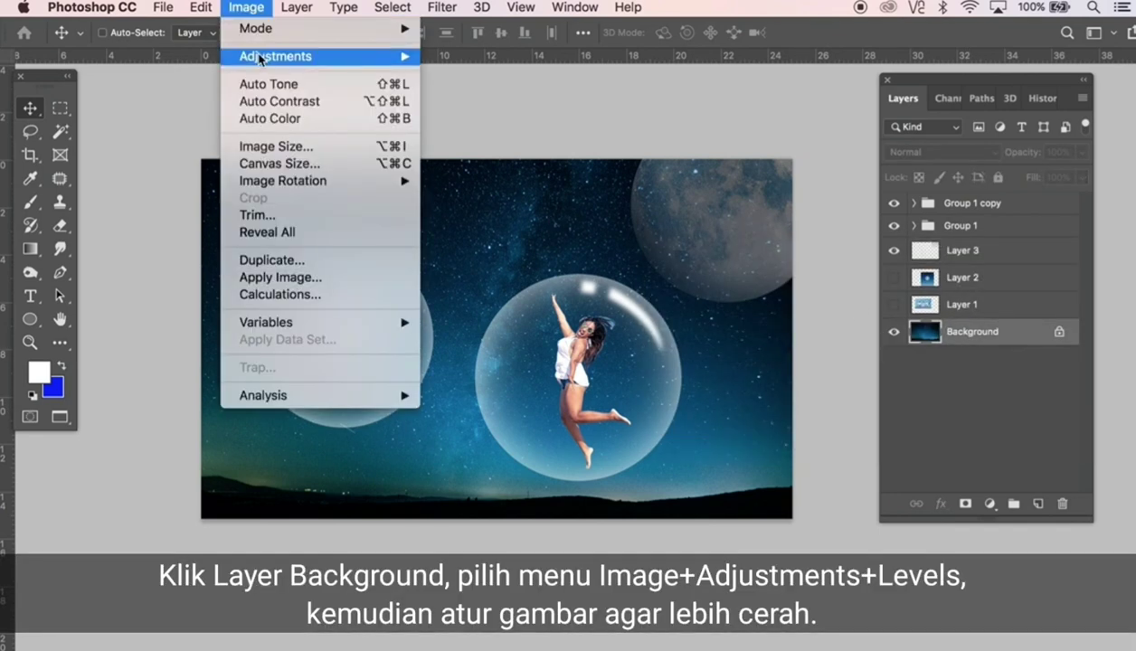
{"action": "mouse_move", "coordinate": [275, 56]}
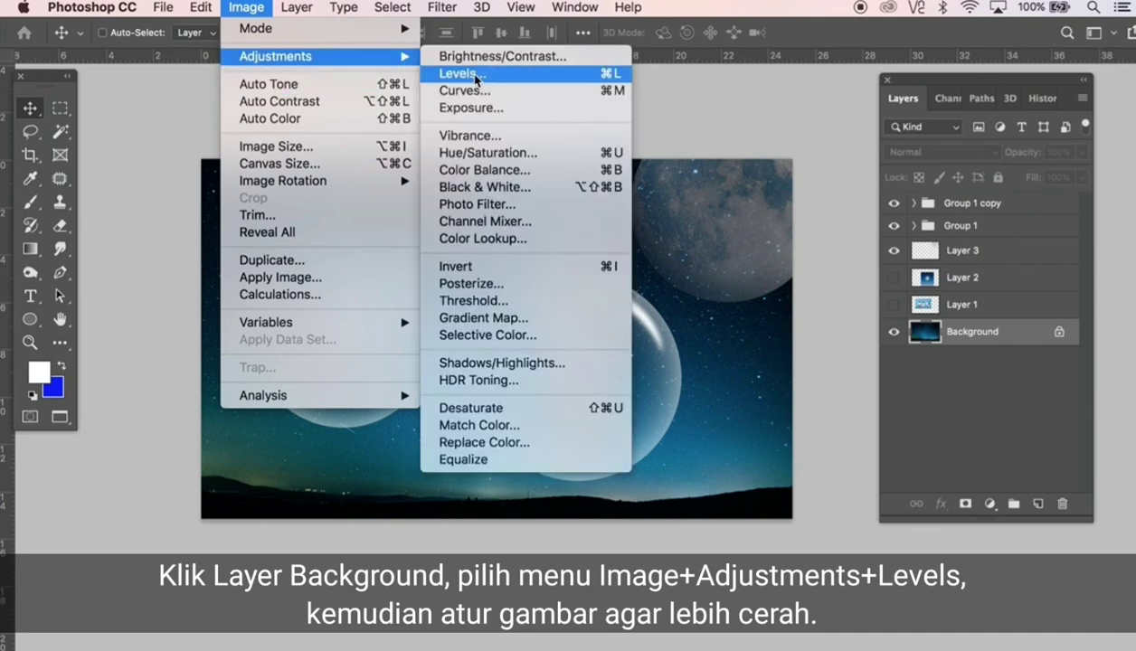
{"action": "left_click", "coordinate": [477, 79]}
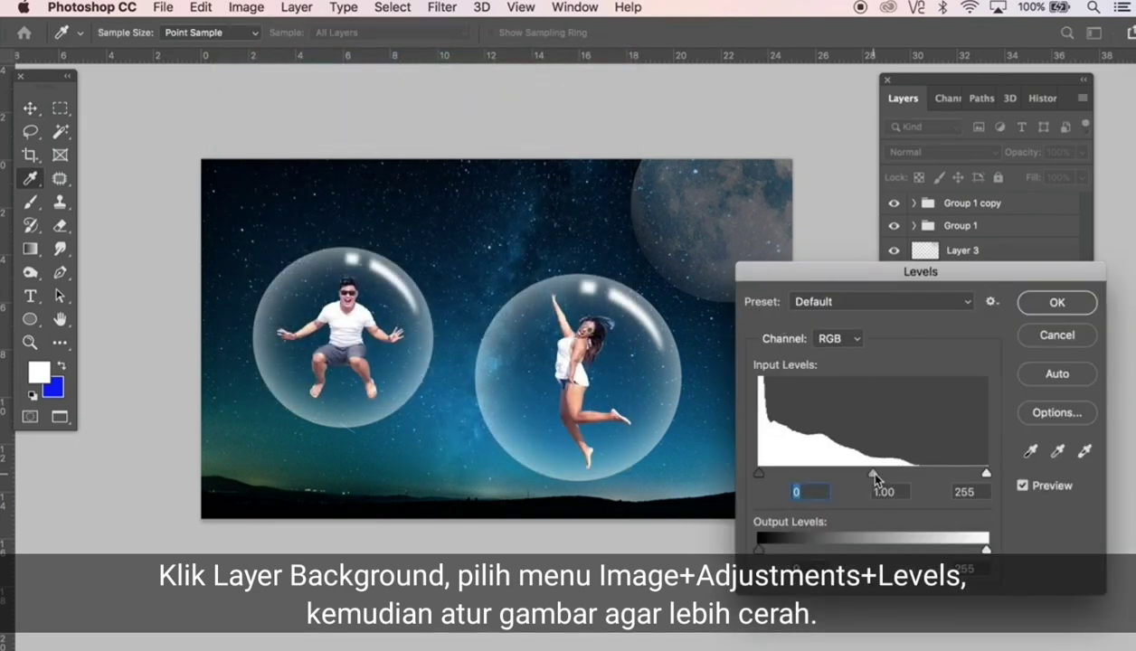
{"action": "left_click_drag", "start_coordinate": [873, 474], "coordinate": [889, 474]}
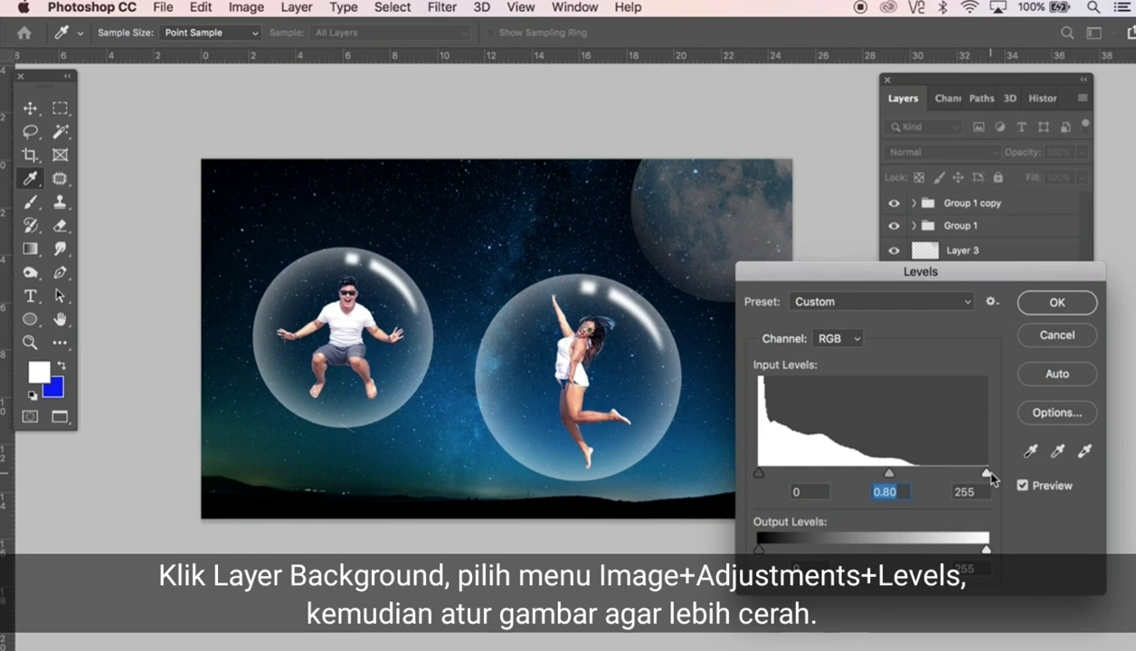
{"action": "left_click_drag", "start_coordinate": [980, 478], "coordinate": [925, 489]}
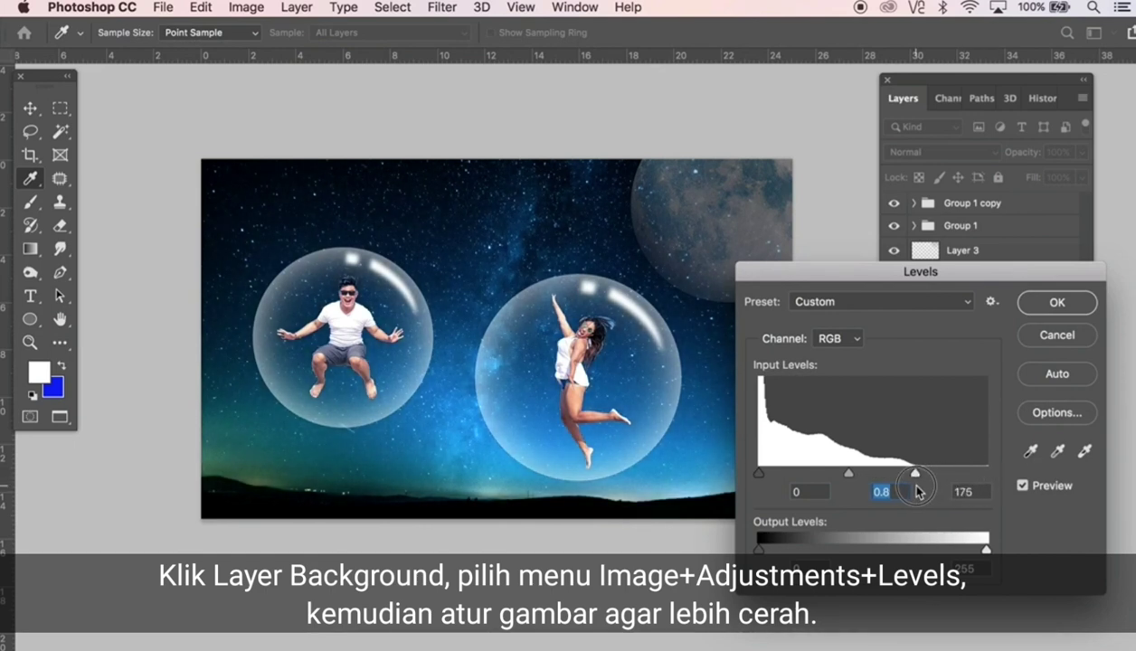
{"action": "left_click_drag", "start_coordinate": [845, 480], "coordinate": [837, 480]}
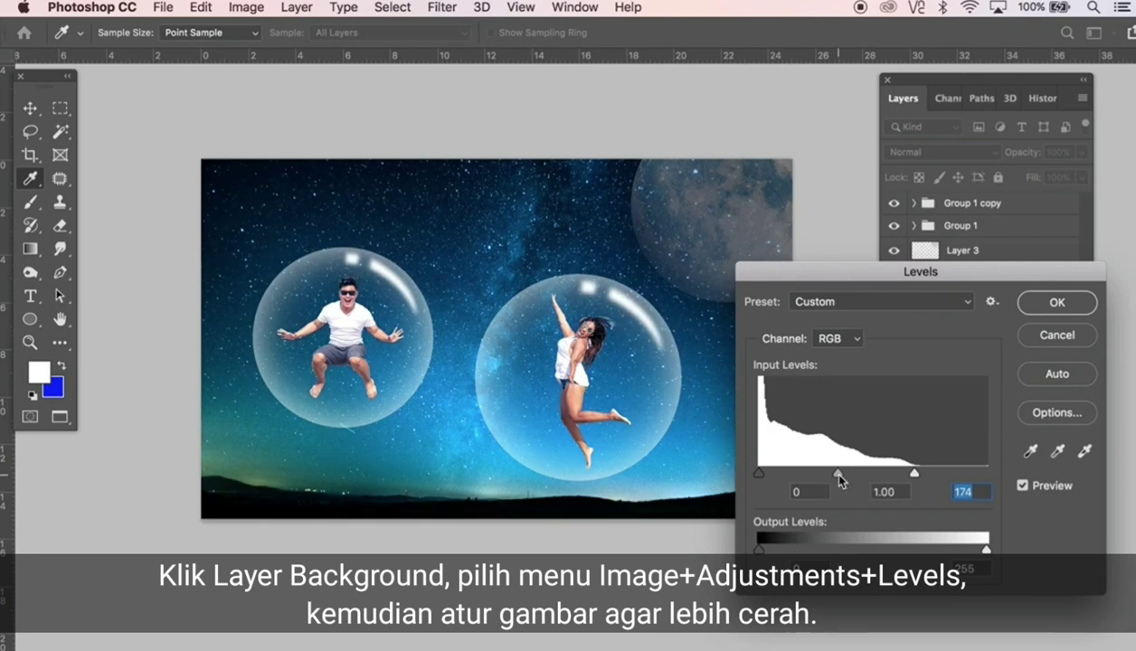
{"action": "left_click", "coordinate": [1057, 306]}
{"action": "key", "text": "v"}
{"action": "key", "text": "super+plus"}
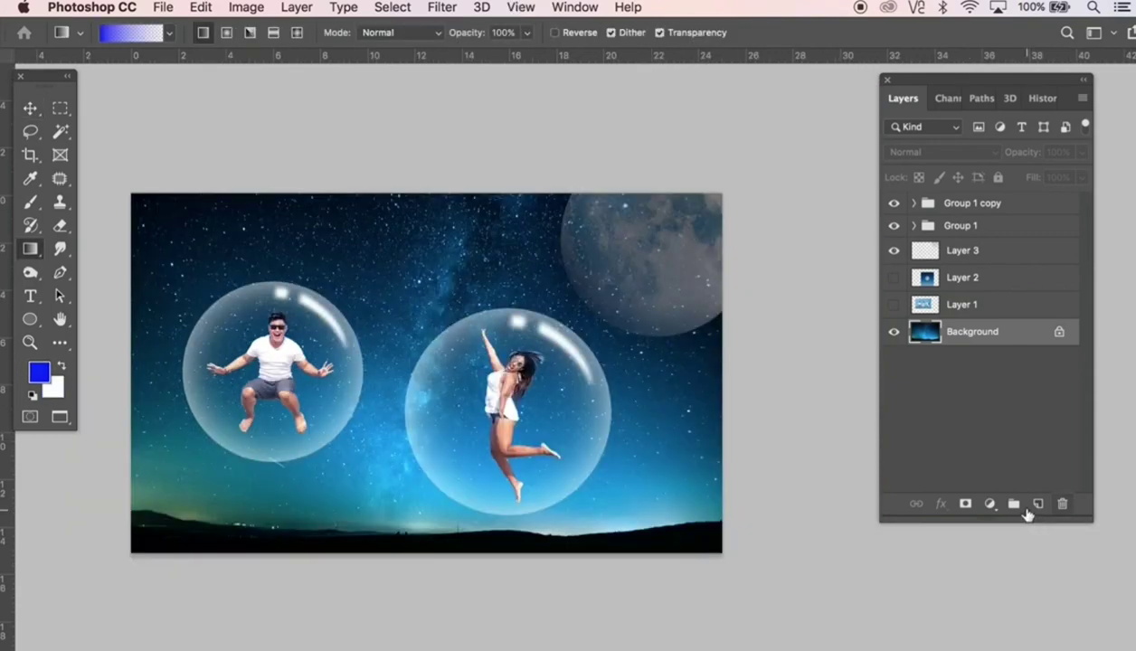
Add Layer 6 with a blue gradient dragged down from the top-right, blended in Difference mode.
{"action": "left_click", "coordinate": [1039, 505]}
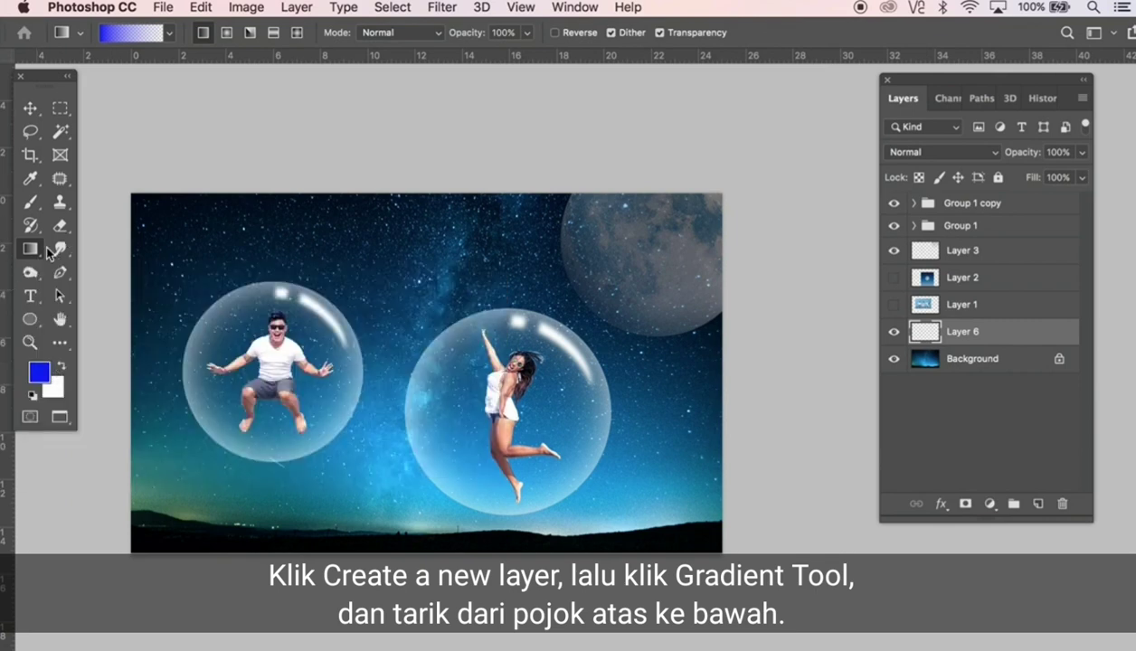
{"action": "left_click_drag", "start_coordinate": [748, 166], "coordinate": [193, 532]}
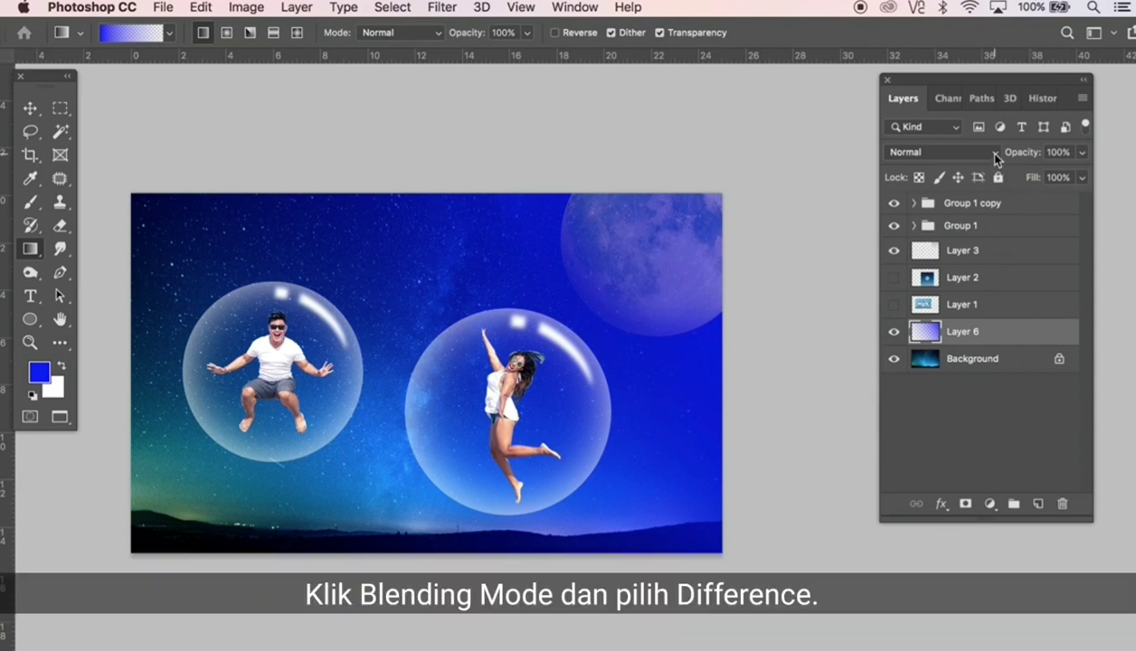
{"action": "left_click", "coordinate": [996, 156]}
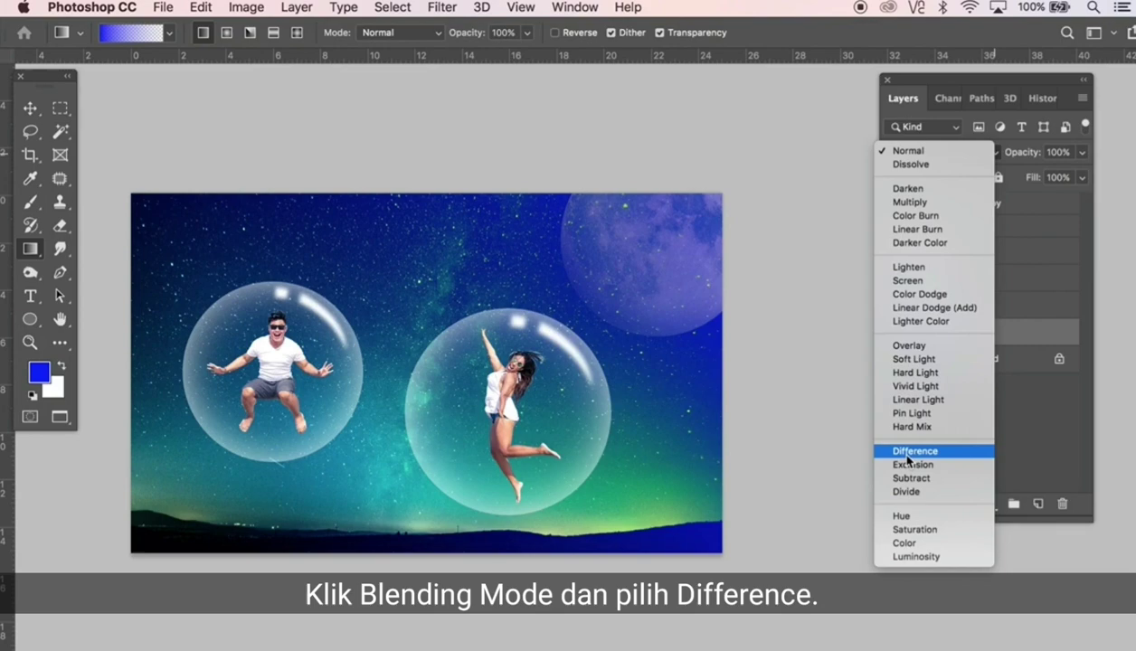
{"action": "left_click", "coordinate": [908, 453]}
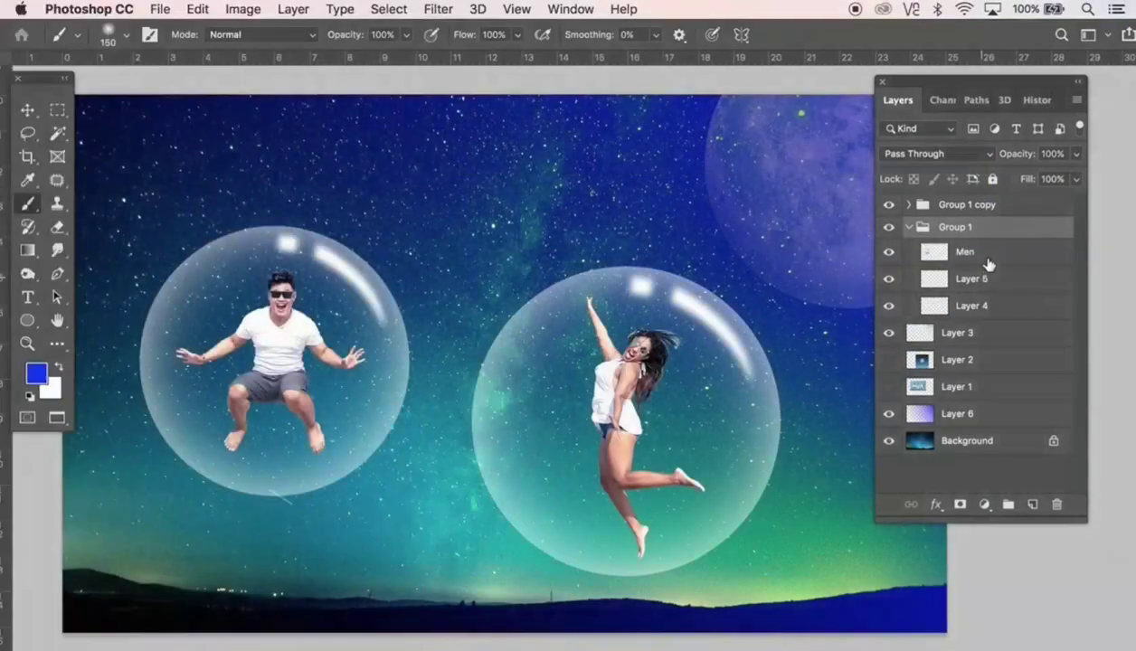
Select the man's outline and fill a new layer above him with the blue foreground colour.
{"action": "left_click", "coordinate": [890, 254]}
{"action": "left_click", "coordinate": [889, 253]}
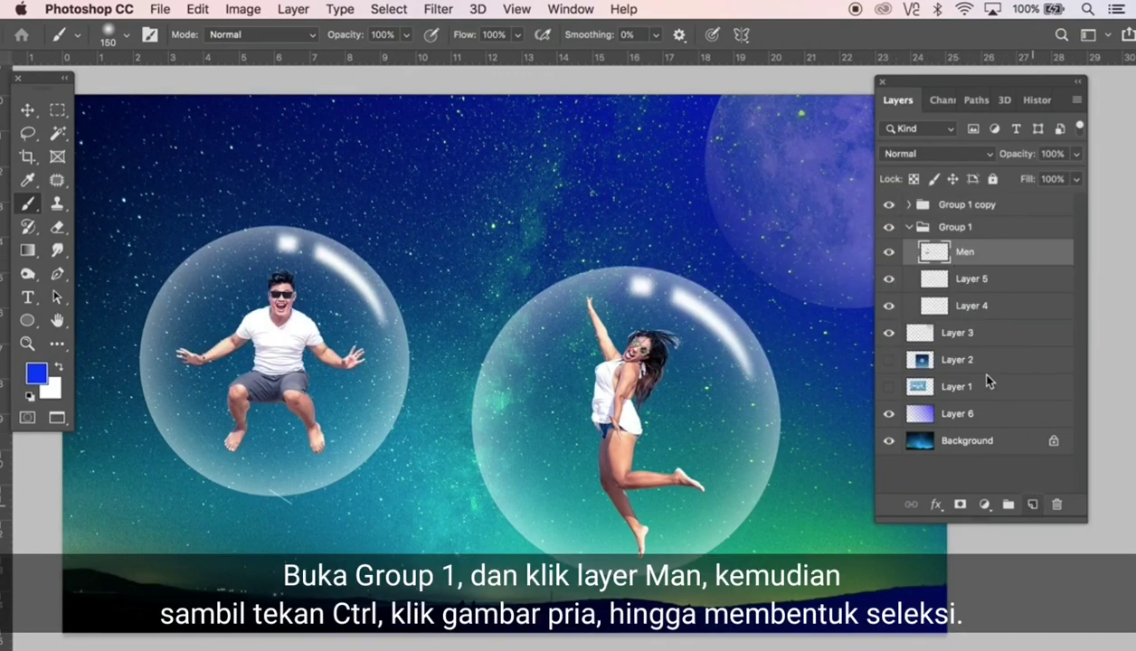
{"action": "left_click", "coordinate": [935, 255], "text": "ctrl"}
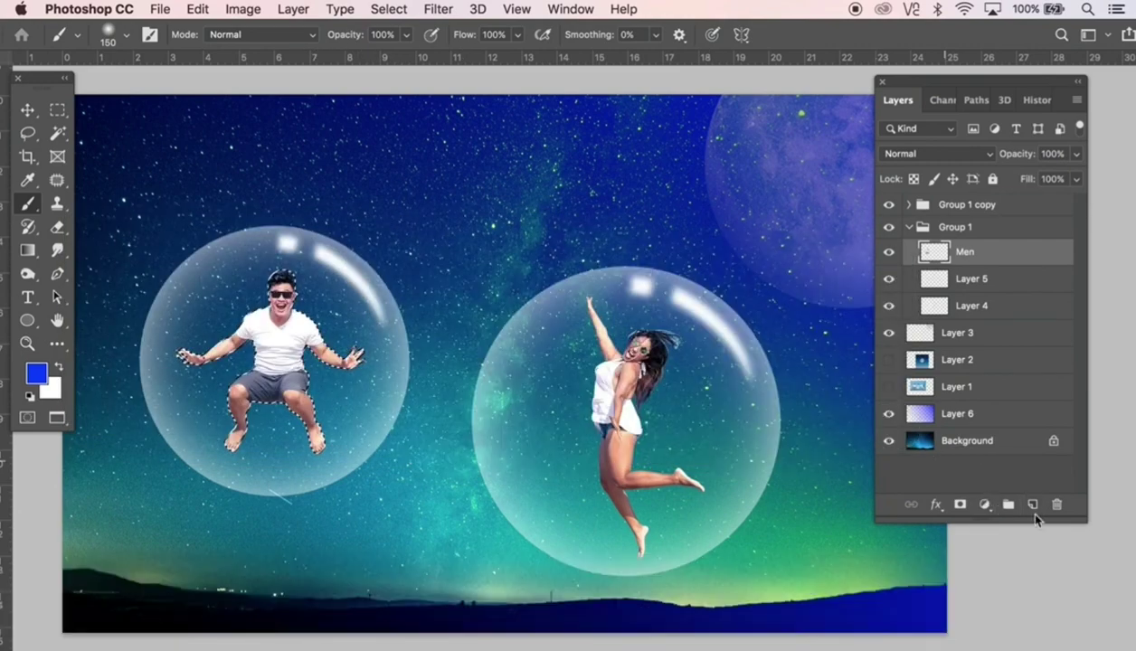
{"action": "left_click", "coordinate": [1032, 506]}
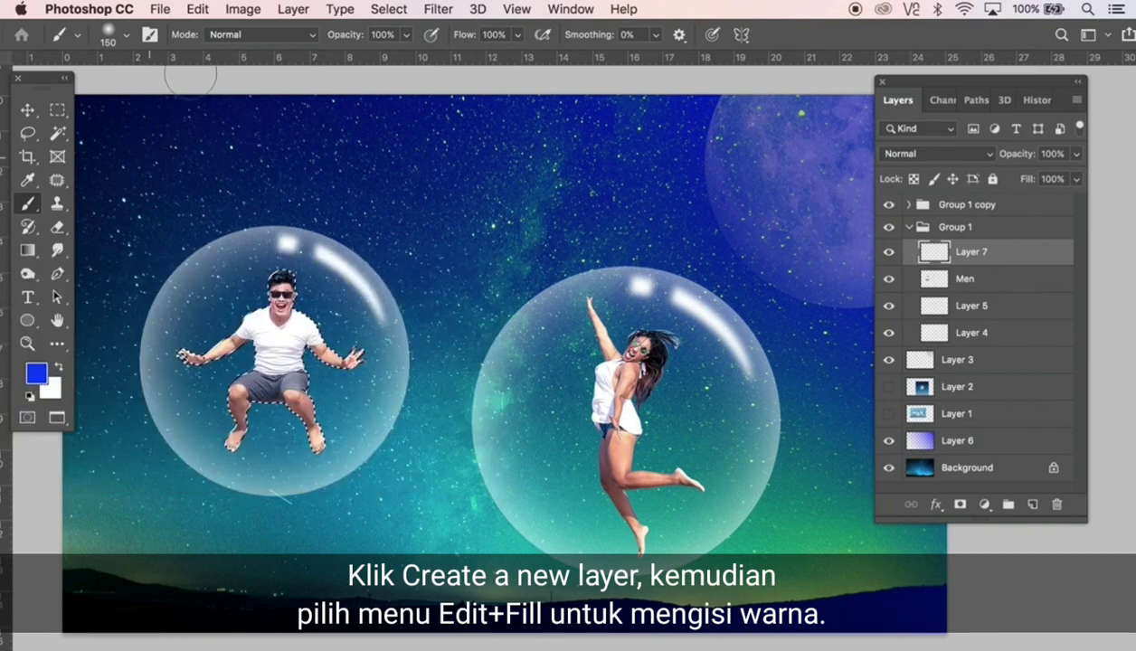
{"action": "left_click", "coordinate": [197, 9]}
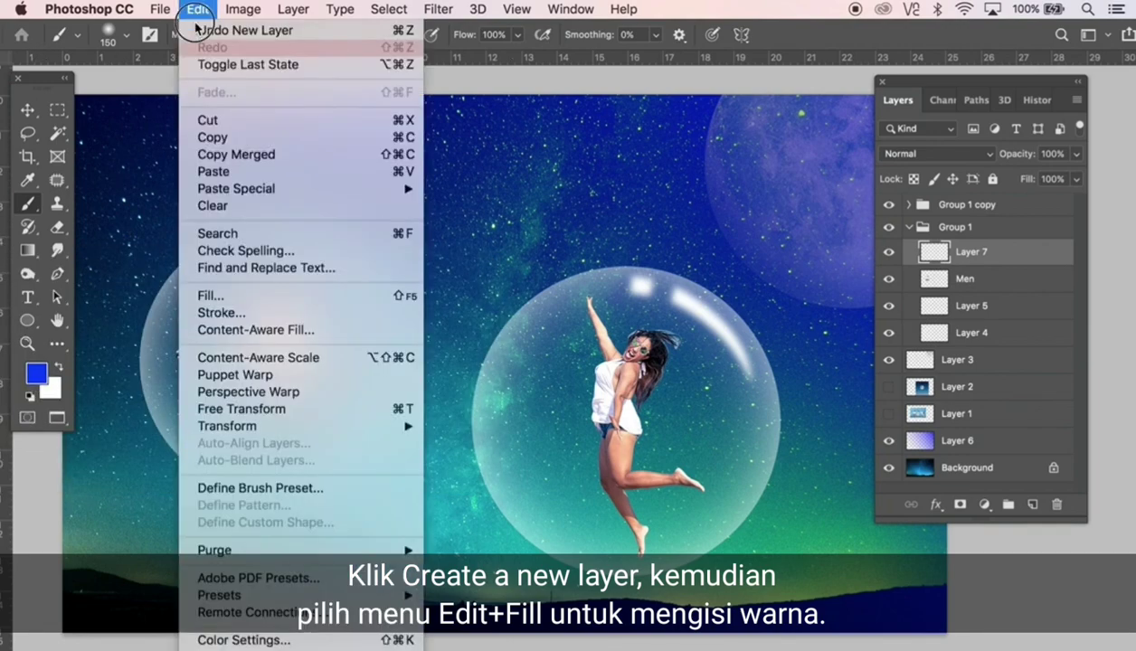
{"action": "left_click", "coordinate": [210, 295]}
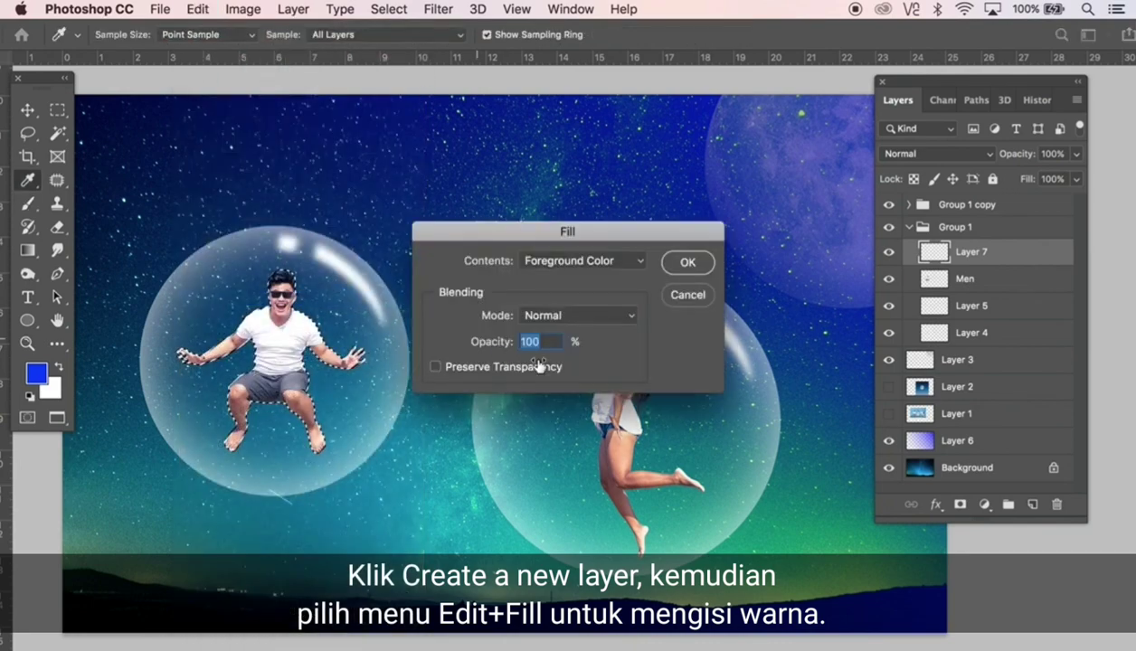
{"action": "left_click", "coordinate": [688, 262]}
{"action": "key", "text": "b"}
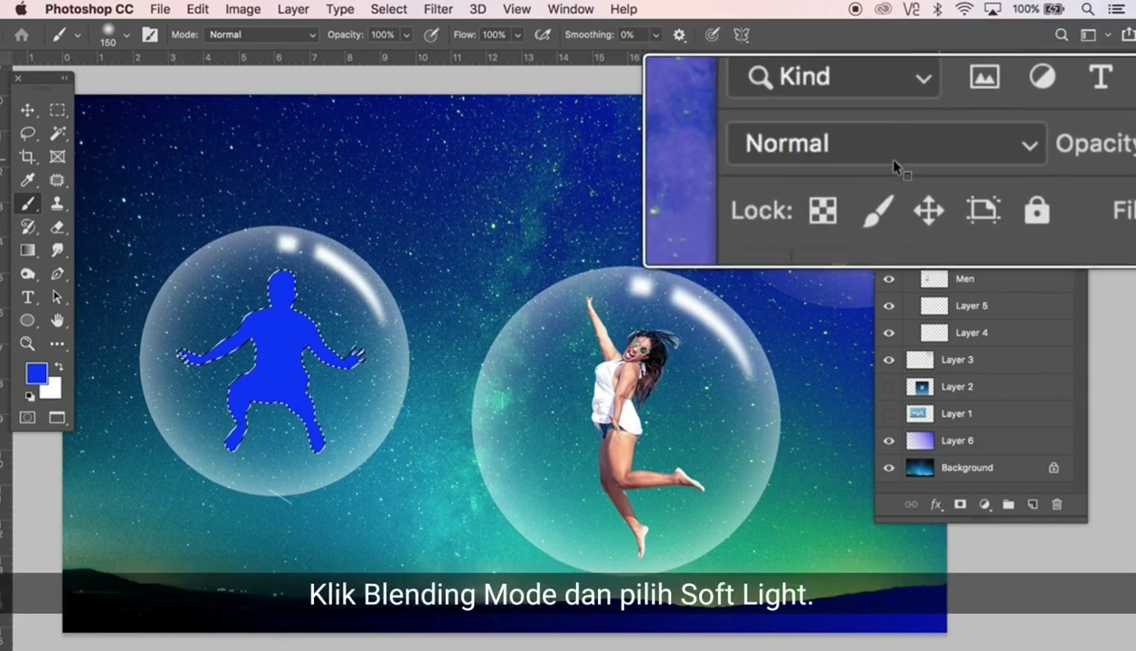
Blend the man's blue fill layer in Soft Light and collapse Group 1.
{"action": "left_click", "coordinate": [984, 158]}
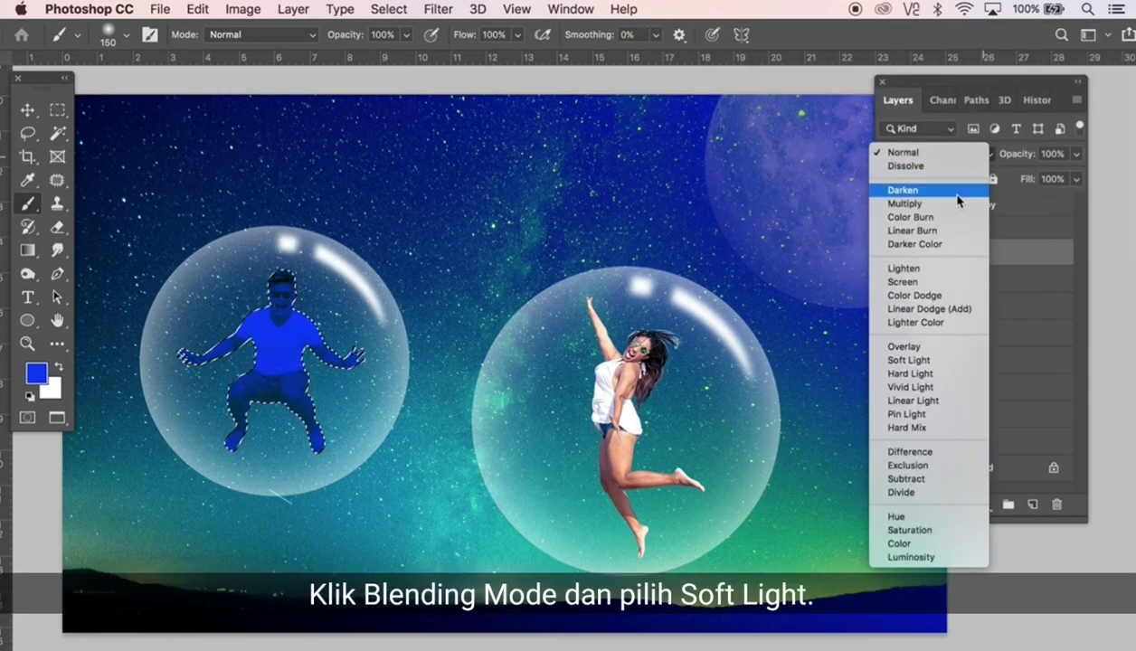
{"action": "left_click", "coordinate": [922, 361]}
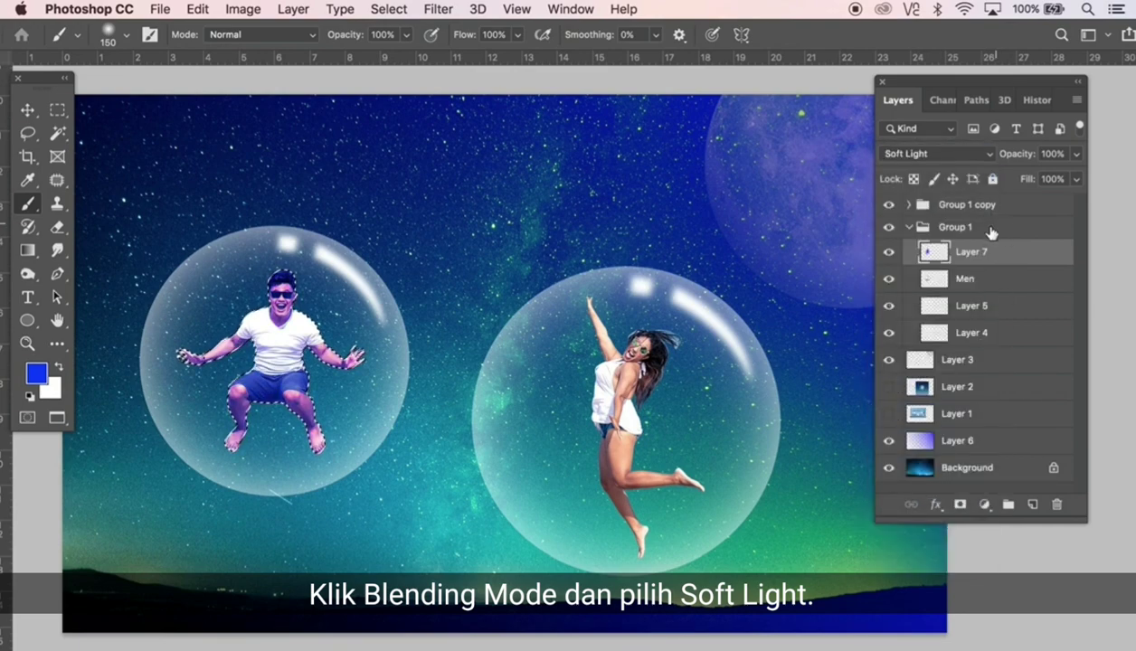
{"action": "left_click", "coordinate": [991, 233]}
{"action": "left_click", "coordinate": [908, 227]}
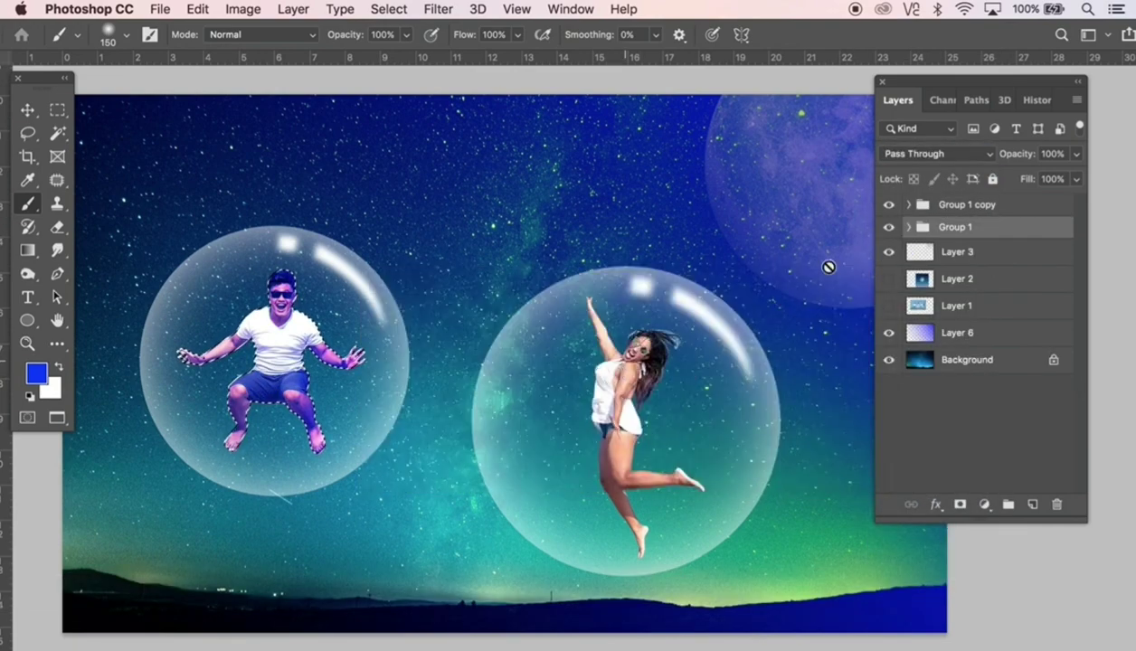
In Group 1 copy, select the woman's outline and add an empty layer above Women.
{"action": "left_click", "coordinate": [909, 205]}
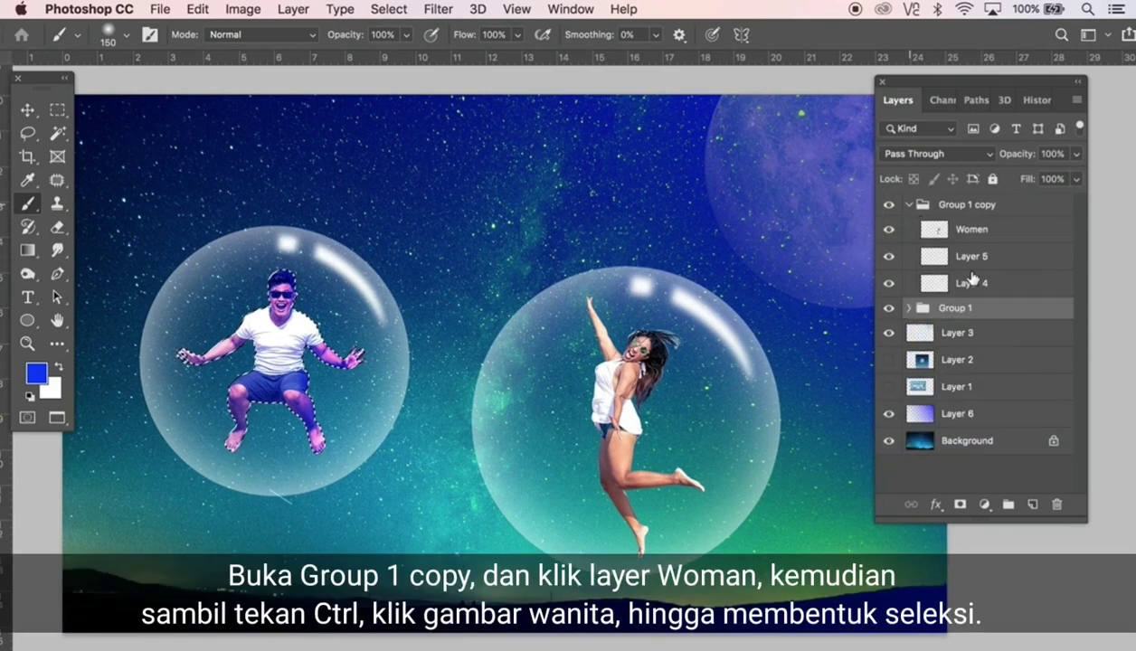
{"action": "left_click", "coordinate": [986, 233]}
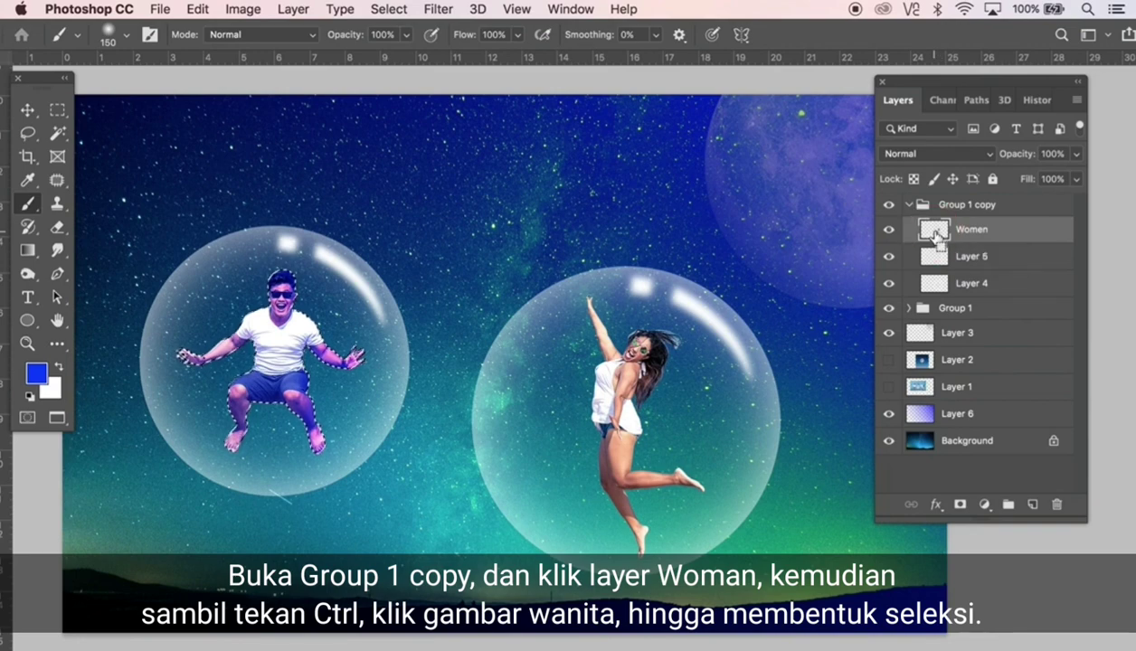
{"action": "left_click", "coordinate": [937, 231], "text": "ctrl"}
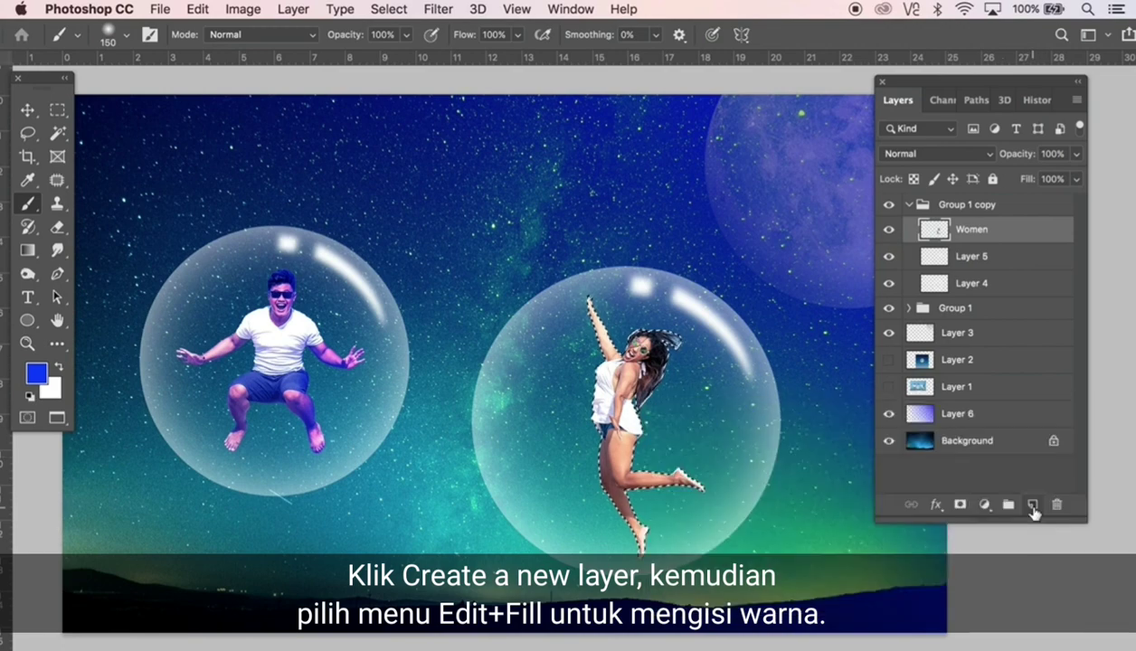
{"action": "left_click", "coordinate": [1031, 505]}
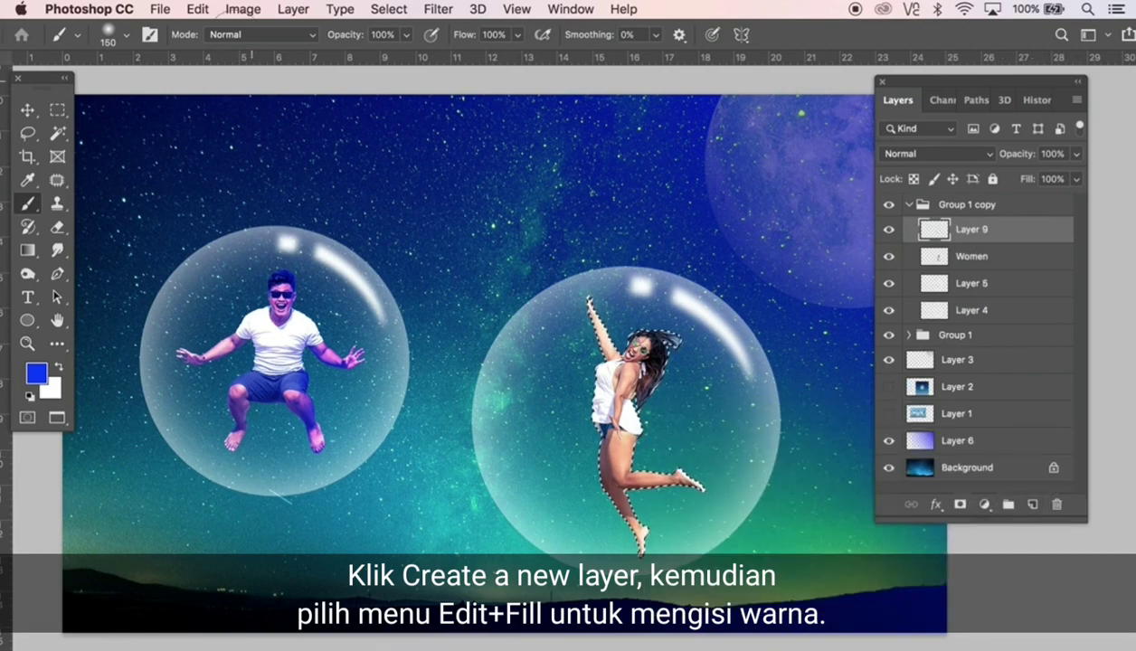
Fill the woman's selection with the blue foreground colour and blend it in Soft Light.
{"action": "left_click", "coordinate": [197, 9]}
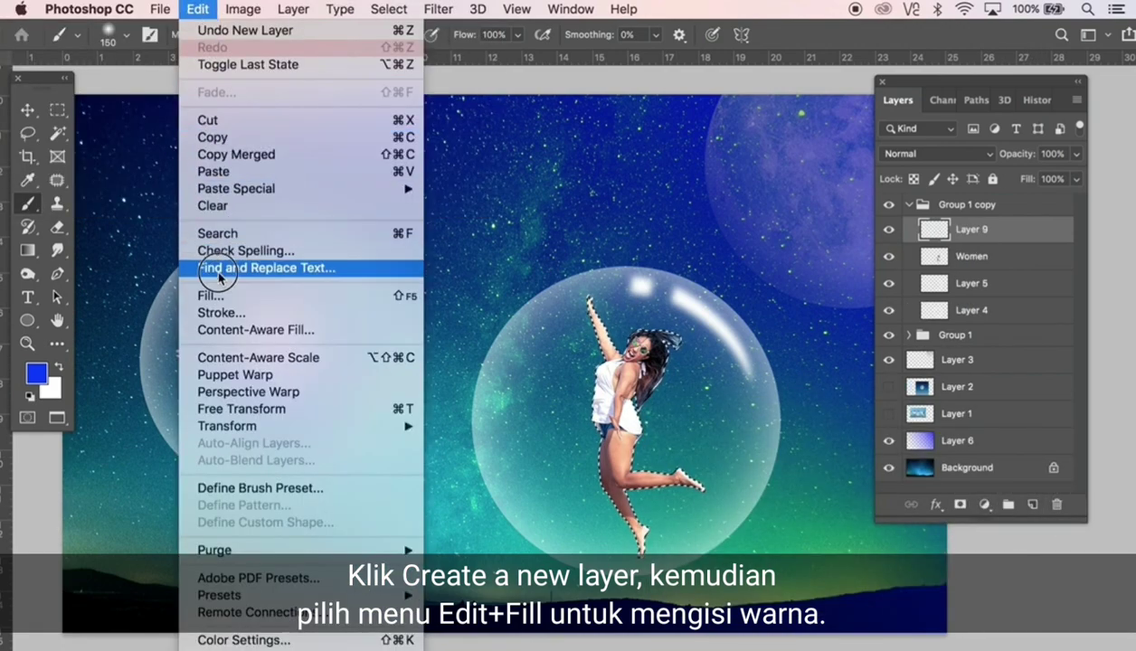
{"action": "left_click", "coordinate": [214, 295]}
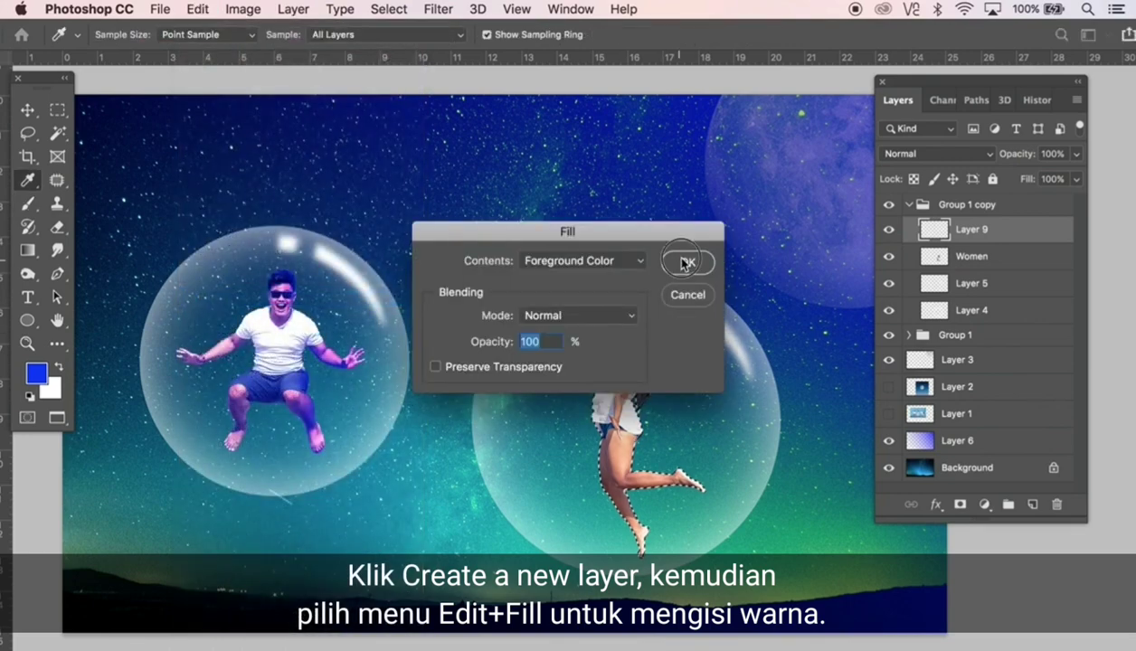
{"action": "left_click", "coordinate": [685, 263]}
{"action": "key", "text": "b"}
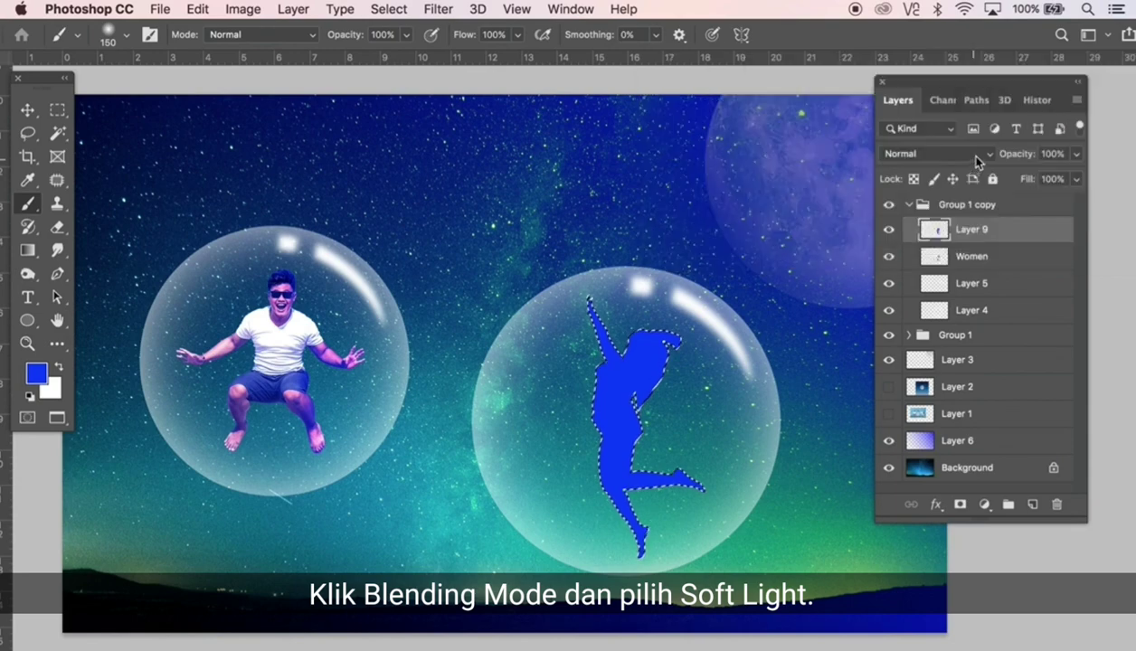
{"action": "left_click", "coordinate": [966, 156]}
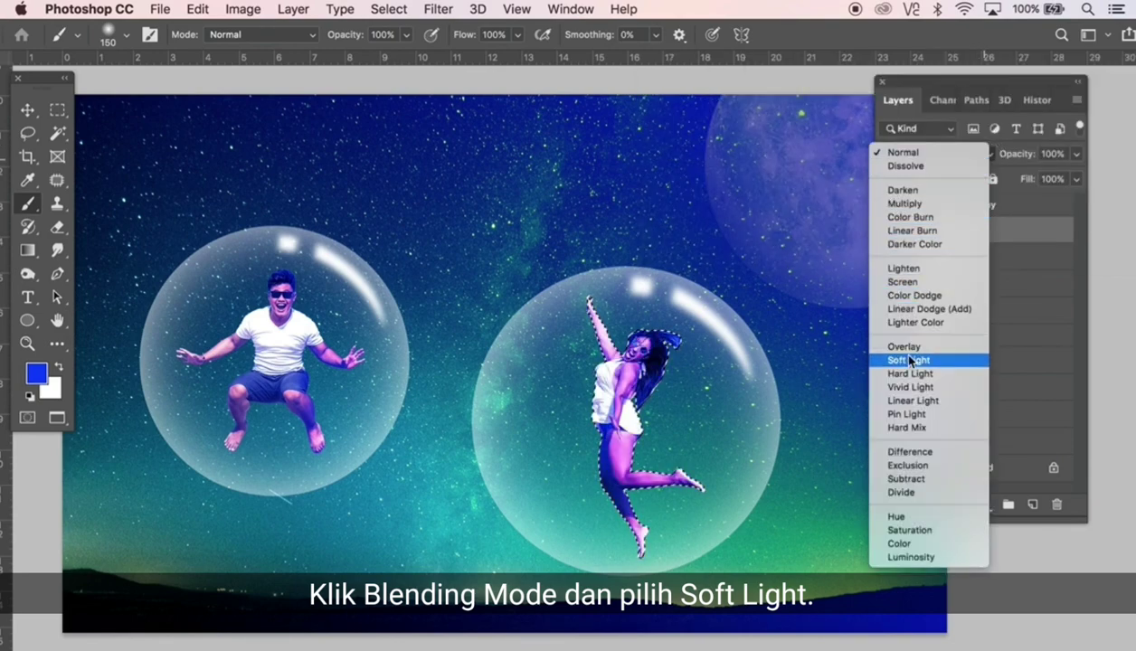
{"action": "left_click", "coordinate": [909, 361]}
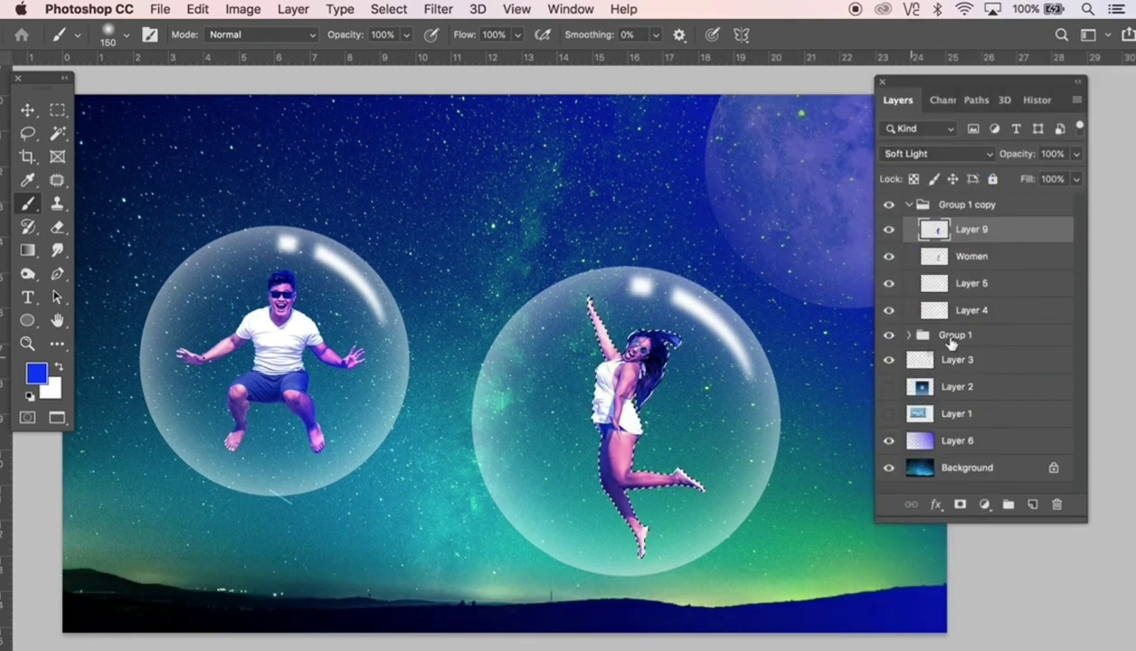